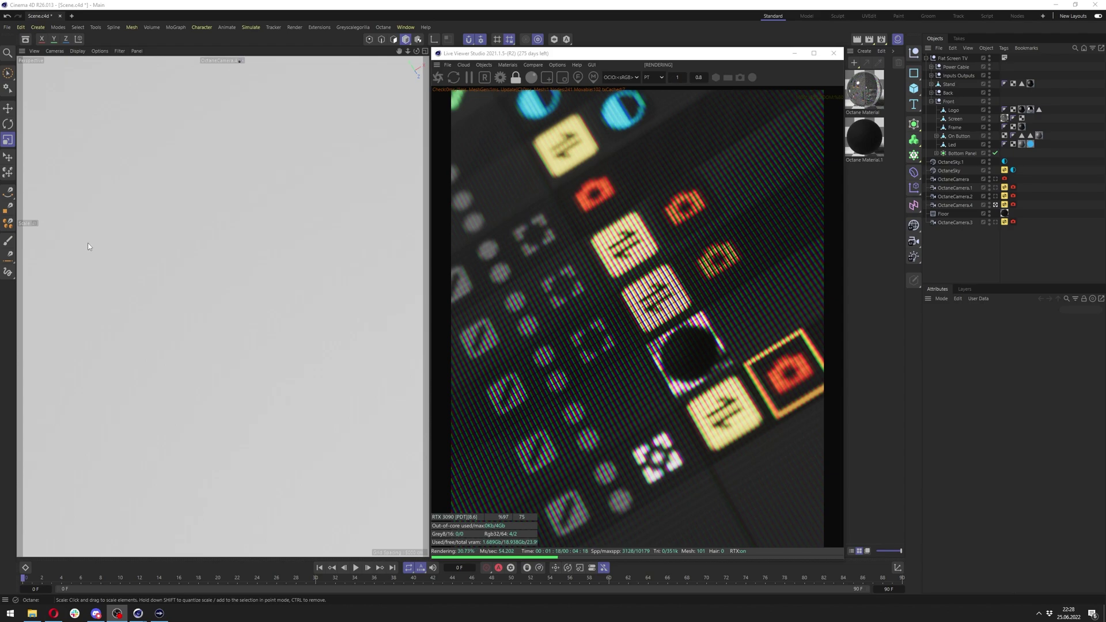
Create a new Octane material and apply it to the Screen object of the TV.
{"action": "left_click", "coordinate": [865, 51]}
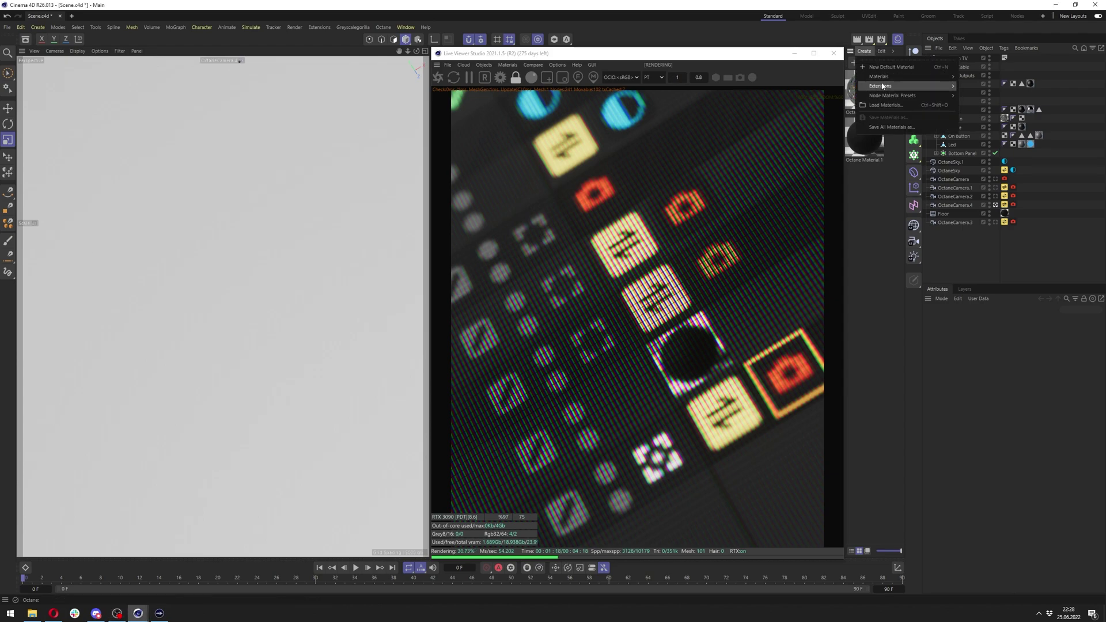
{"action": "mouse_move", "coordinate": [895, 87]}
{"action": "mouse_move", "coordinate": [970, 91]}
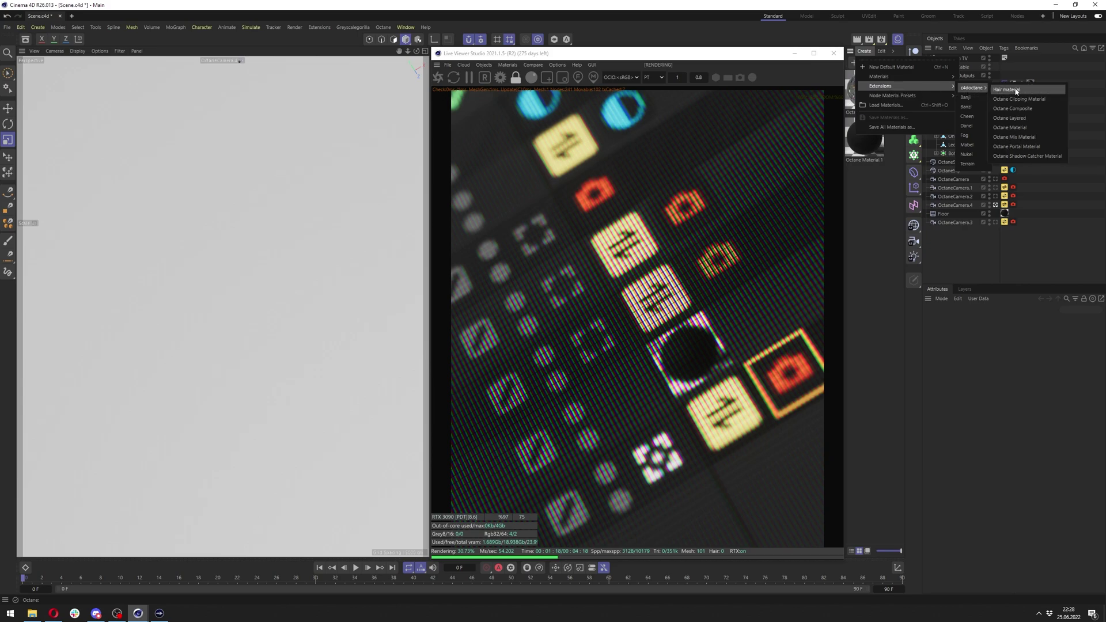
{"action": "left_click", "coordinate": [1030, 128]}
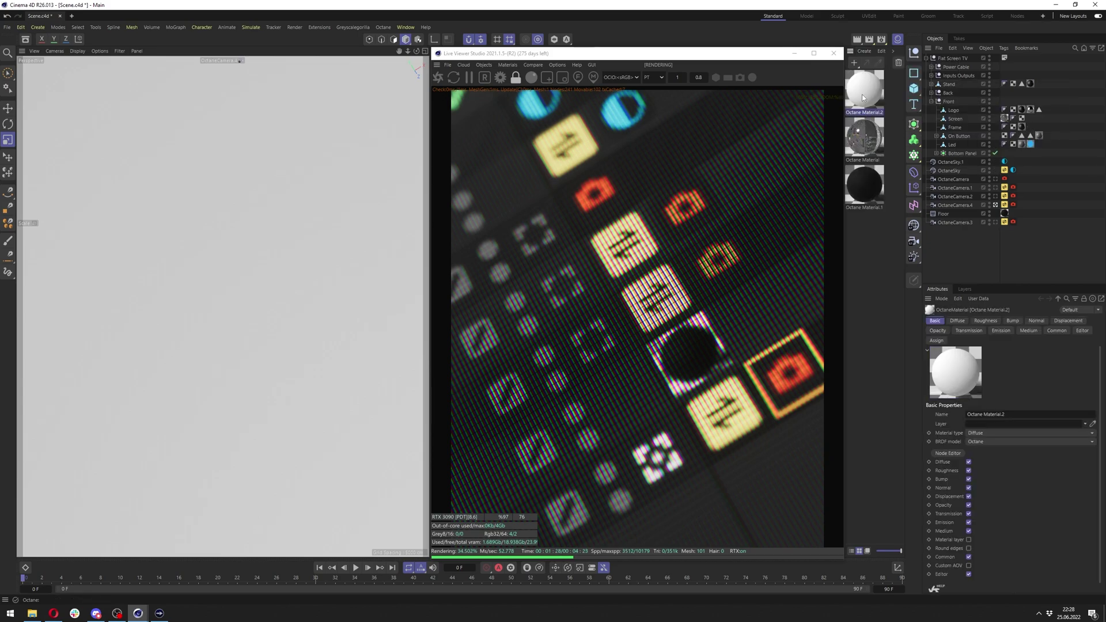
{"action": "left_click_drag", "start_coordinate": [1002, 121], "coordinate": [1005, 119]}
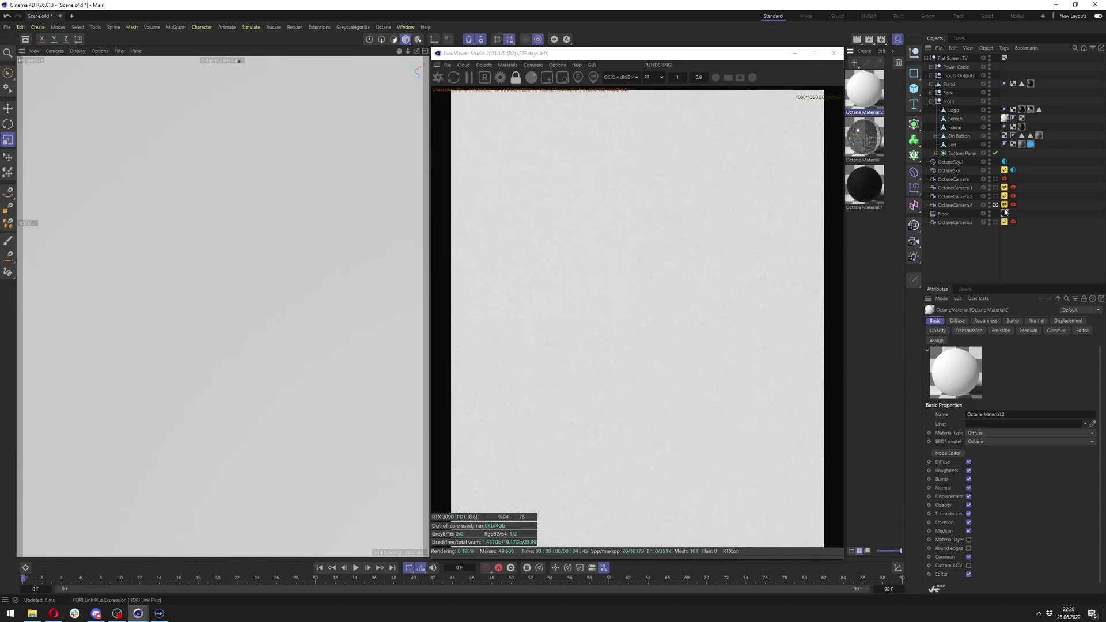
Select the Screen object and view the scene through OctaneCamera.3.
{"action": "left_click", "coordinate": [996, 180]}
{"action": "left_click", "coordinate": [955, 119]}
{"action": "left_click", "coordinate": [996, 188]}
{"action": "left_click", "coordinate": [996, 222]}
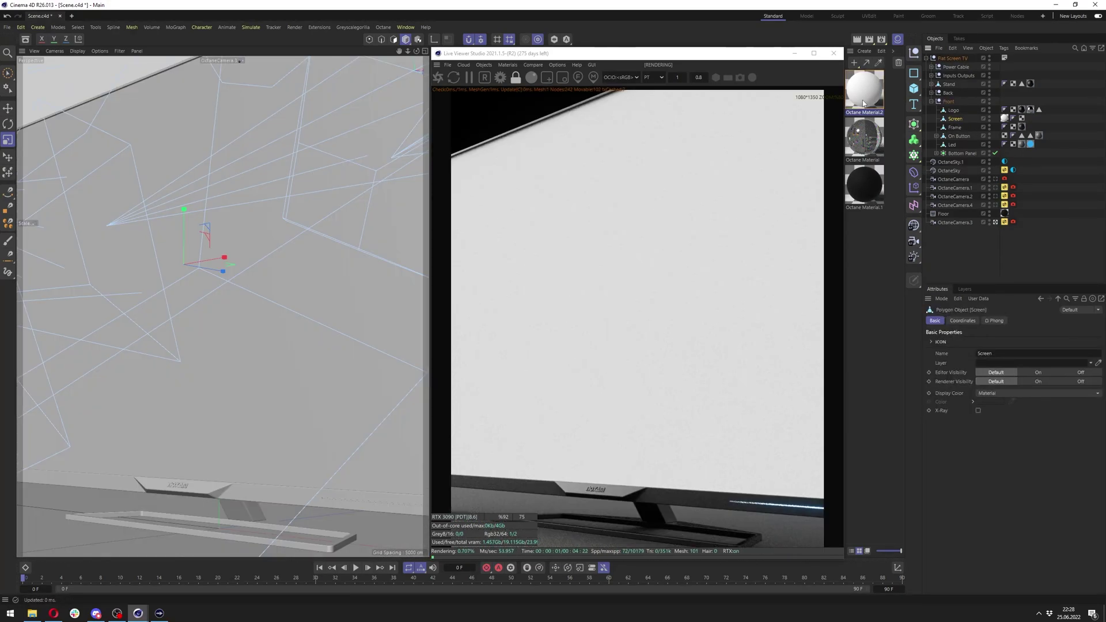
Open the new material in the Octane Node Editor and move its node aside to make room for inputs.
{"action": "double_click", "coordinate": [863, 99]}
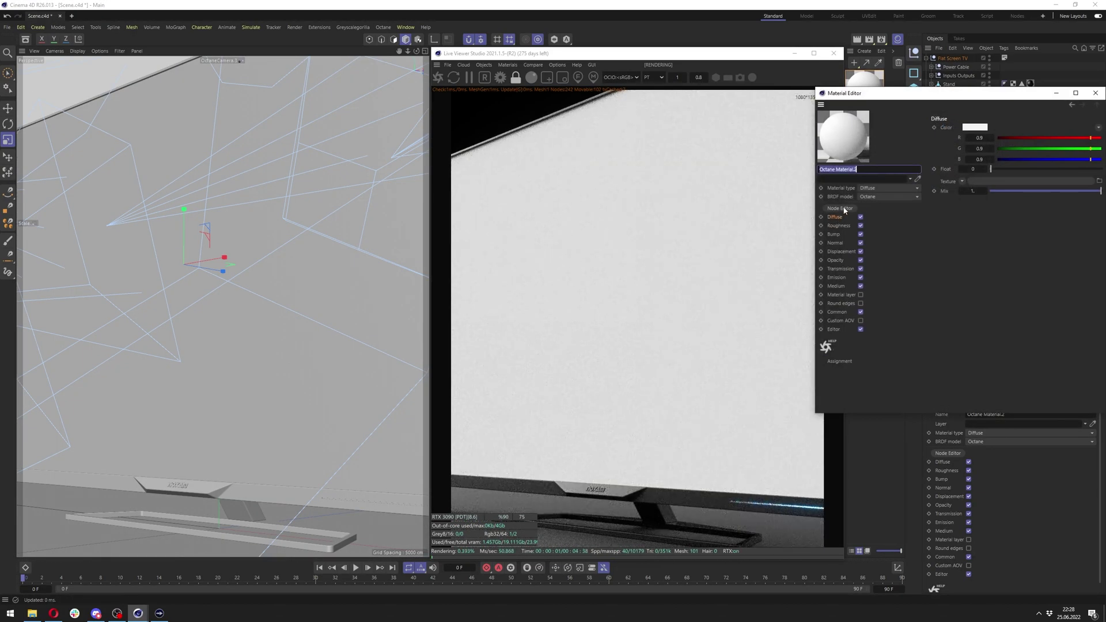
{"action": "left_click", "coordinate": [841, 209]}
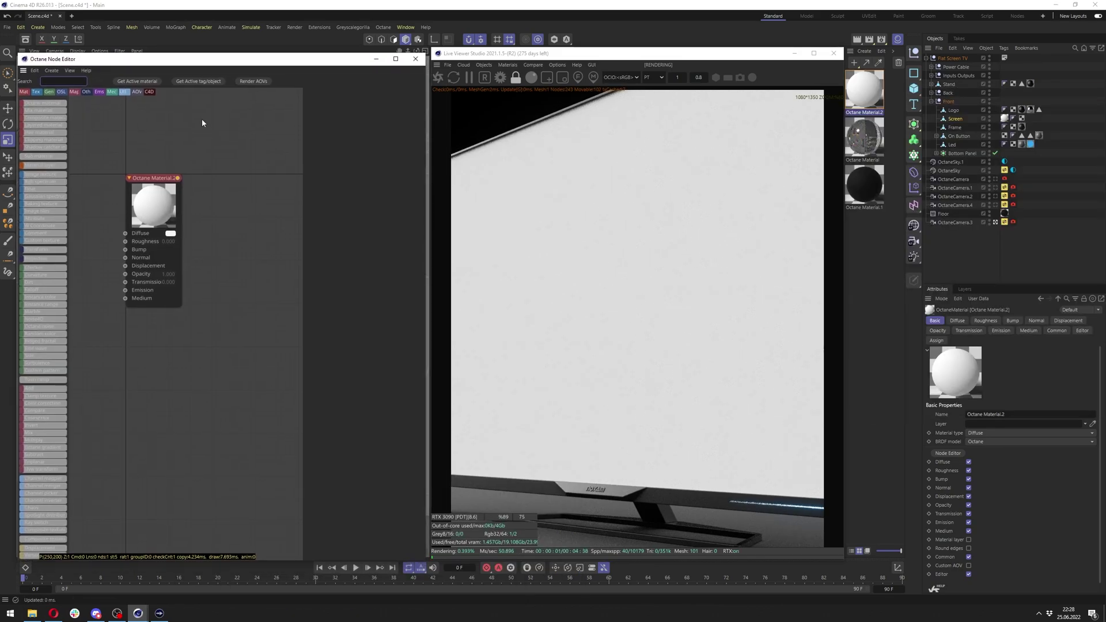
{"action": "left_click_drag", "start_coordinate": [153, 178], "coordinate": [264, 218]}
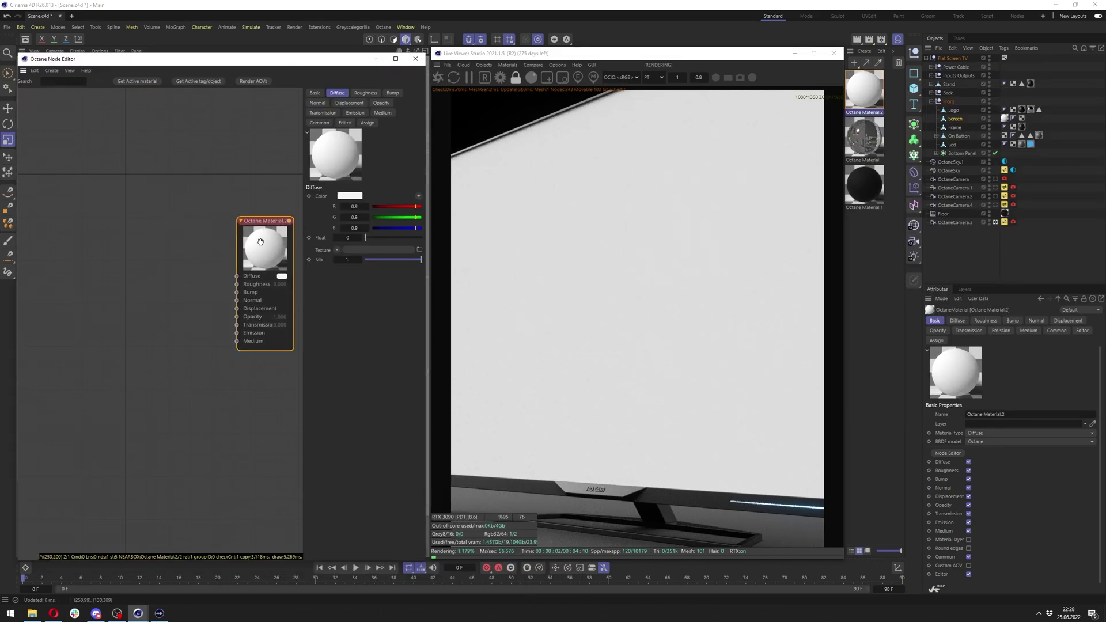
Set the material type to Universal and the BRDF model to GGX(energy preserving).
{"action": "left_click", "coordinate": [315, 94]}
{"action": "left_click", "coordinate": [355, 215]}
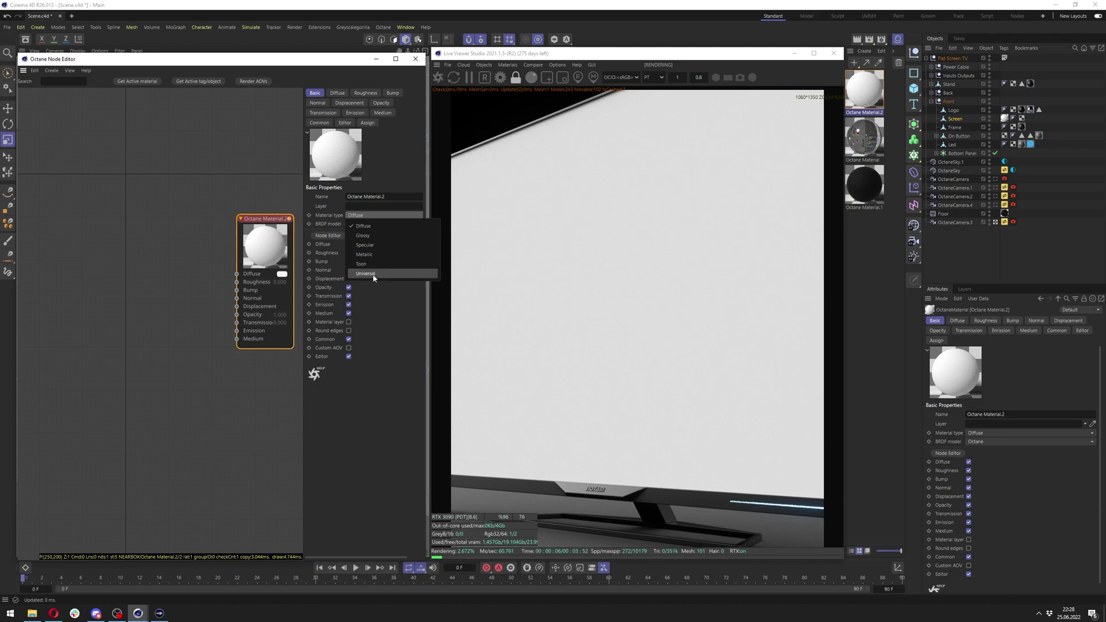
{"action": "left_click", "coordinate": [373, 275]}
{"action": "left_click", "coordinate": [351, 243]}
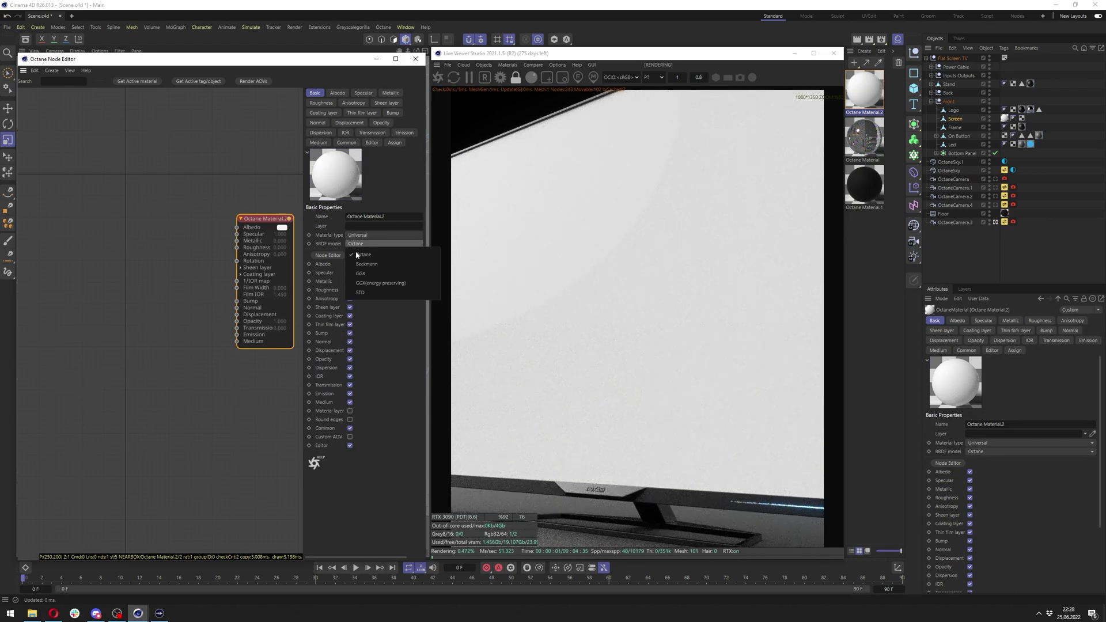
{"action": "left_click", "coordinate": [380, 283]}
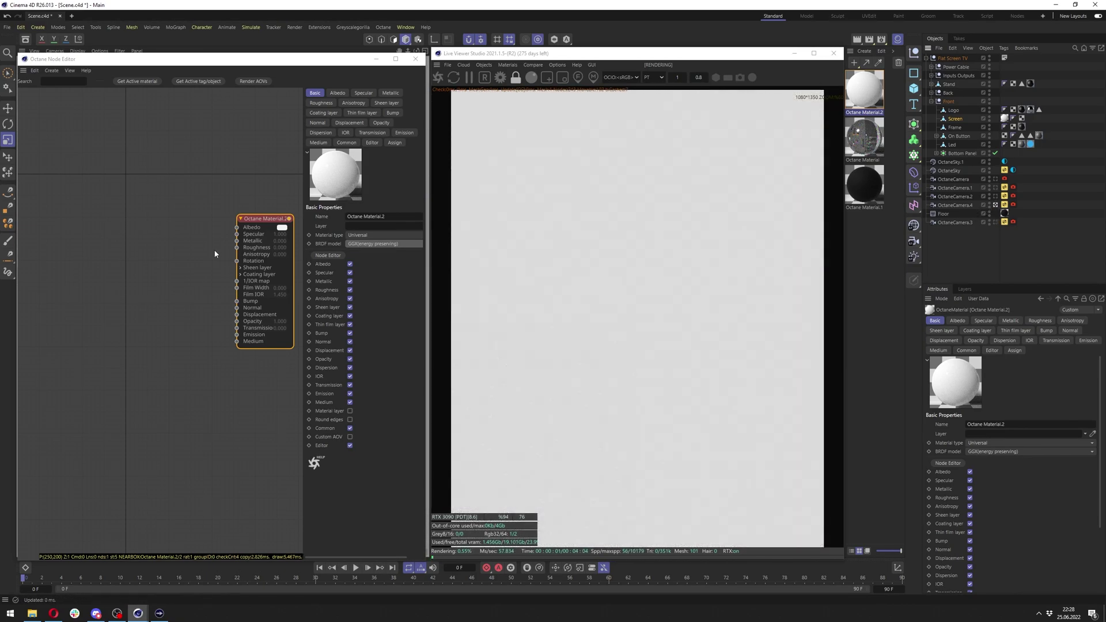
Add an image texture to the material's Albedo input and load Screenshot.png from the Tutorial 15 folder.
{"action": "left_click_drag", "start_coordinate": [237, 227], "coordinate": [92, 260]}
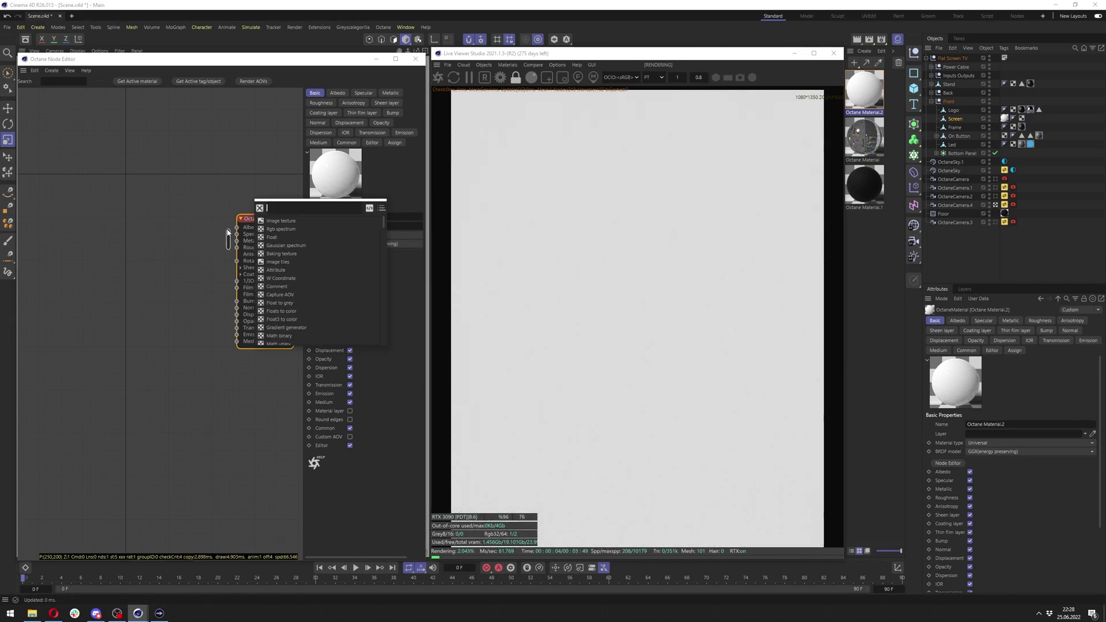
{"action": "left_click", "coordinate": [207, 229]}
{"action": "left_click", "coordinate": [134, 259]}
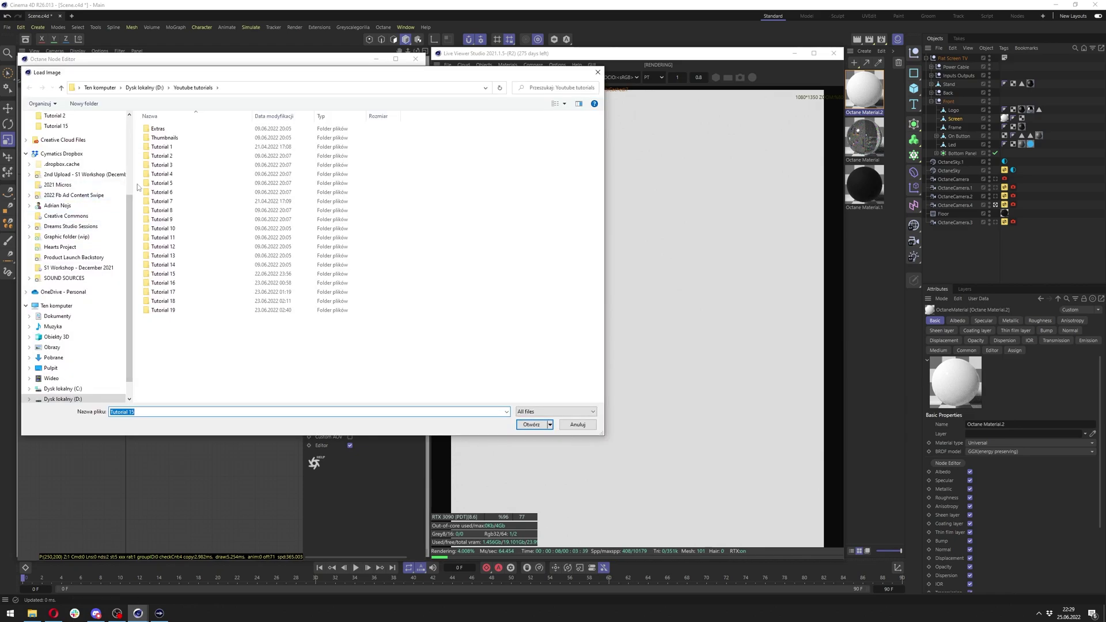
{"action": "double_click", "coordinate": [163, 273]}
{"action": "double_click", "coordinate": [255, 144]}
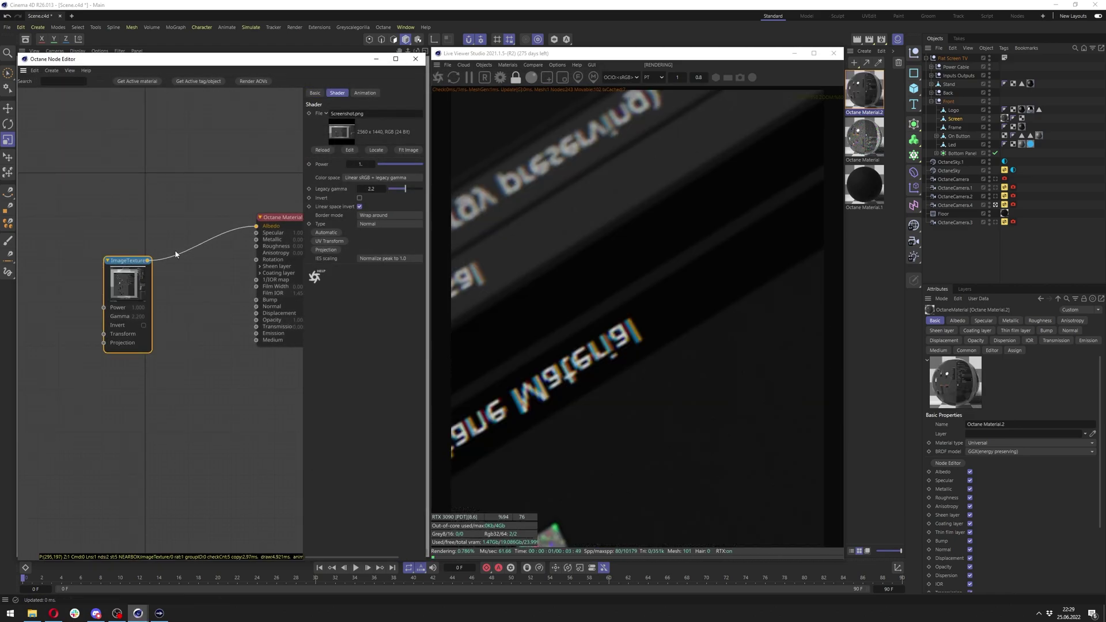
Connect a Transform node to the image texture, set its S.Y scale to -1 and turn on Lock Aspect Ratio.
{"action": "middle_click_drag", "start_coordinate": [171, 275], "coordinate": [119, 271]}
{"action": "left_click_drag", "start_coordinate": [74, 254], "coordinate": [68, 231]}
{"action": "middle_click_drag", "start_coordinate": [104, 262], "coordinate": [242, 260]}
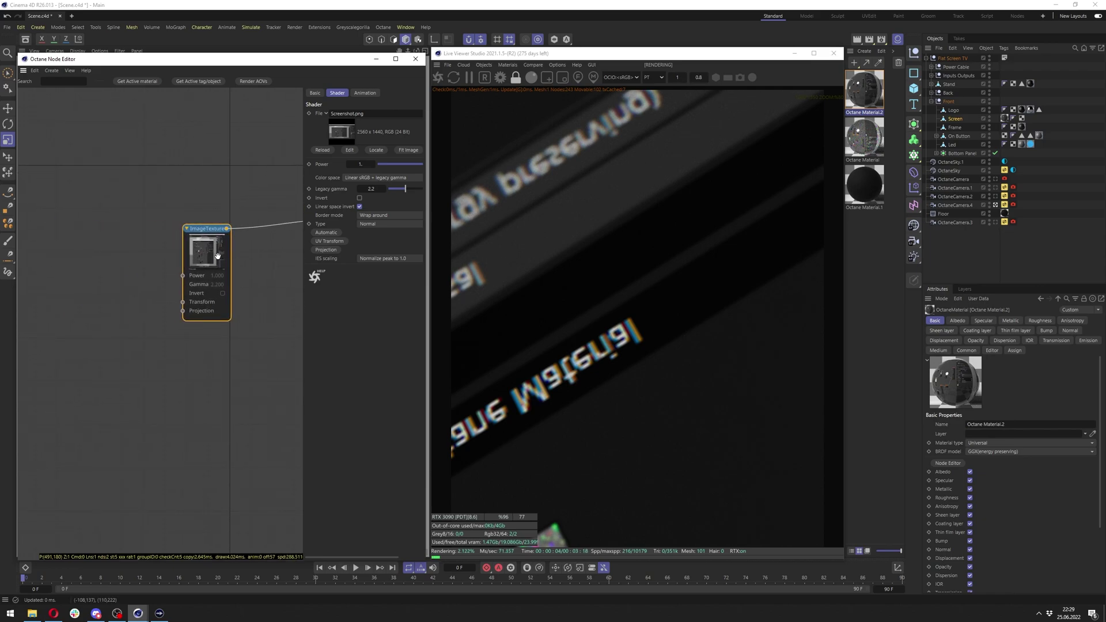
{"action": "left_click_drag", "start_coordinate": [149, 295], "coordinate": [129, 279]}
{"action": "left_click", "coordinate": [196, 286]}
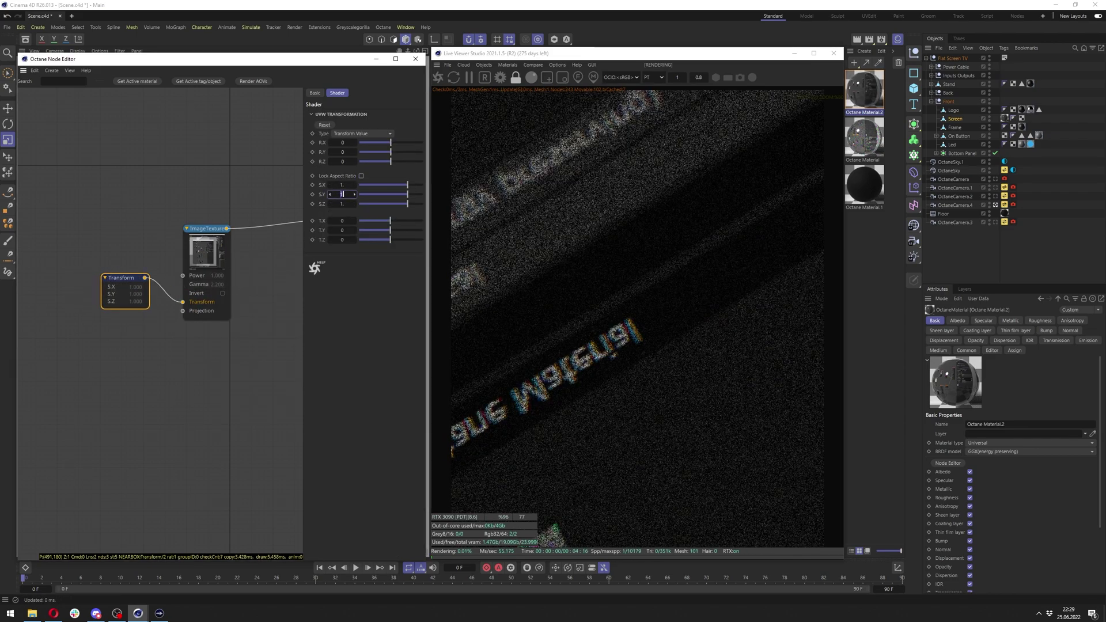
{"action": "left_click", "coordinate": [341, 195]}
{"action": "type", "text": "-"}
{"action": "key", "text": "Return"}
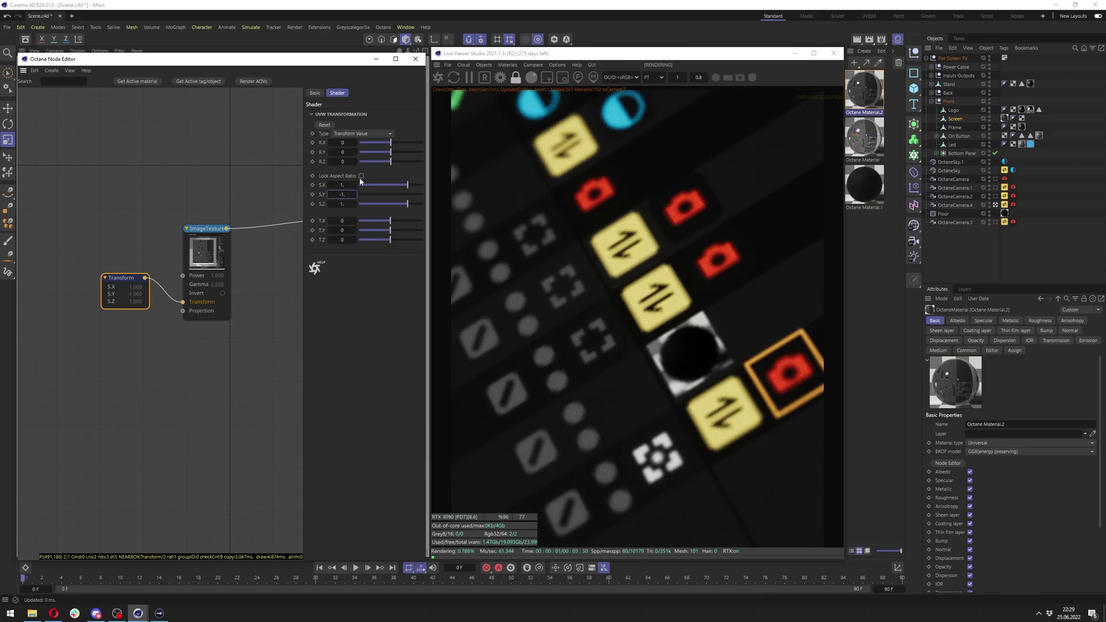
{"action": "left_click", "coordinate": [361, 176]}
Insert a Composite texture node into the material's Albedo connection and move the image texture away from it.
{"action": "left_click", "coordinate": [995, 179]}
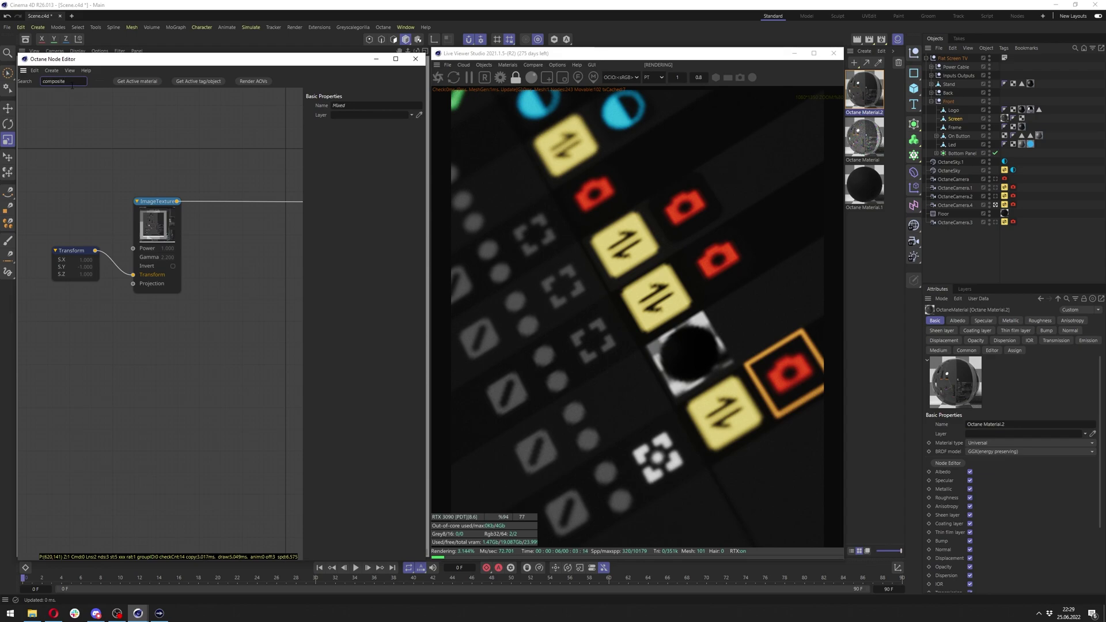
{"action": "key", "text": "Return"}
{"action": "left_click_drag", "start_coordinate": [43, 101], "coordinate": [242, 203]}
{"action": "left_click_drag", "start_coordinate": [157, 201], "coordinate": [125, 206]}
{"action": "left_click", "coordinate": [257, 204]}
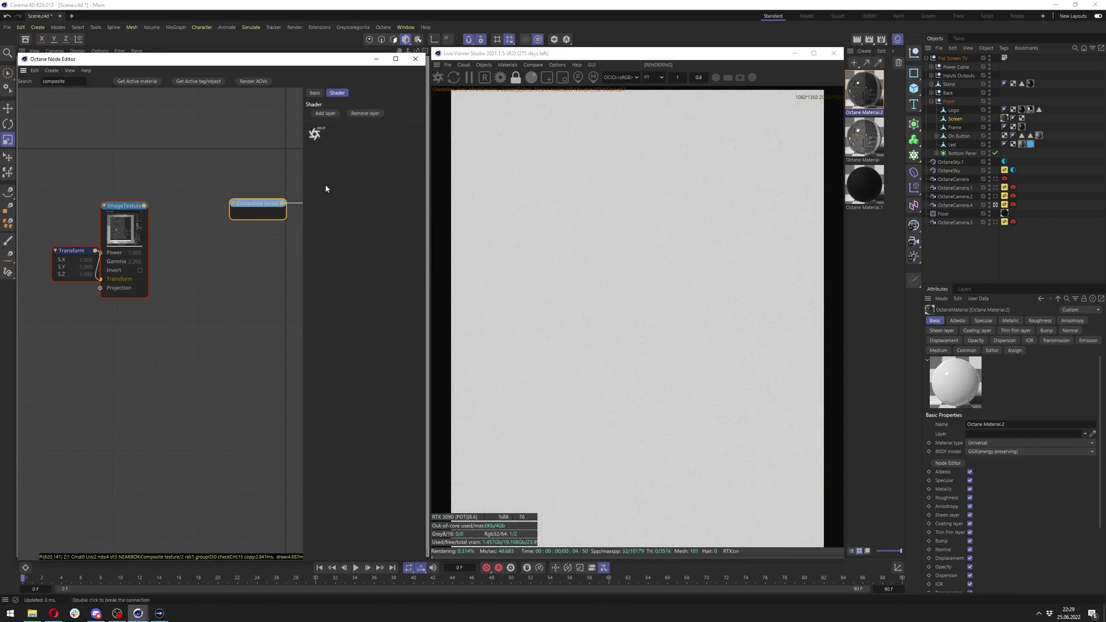
Add four layers to the Composite texture node.
{"action": "left_click", "coordinate": [333, 115]}
{"action": "left_click", "coordinate": [334, 114]}
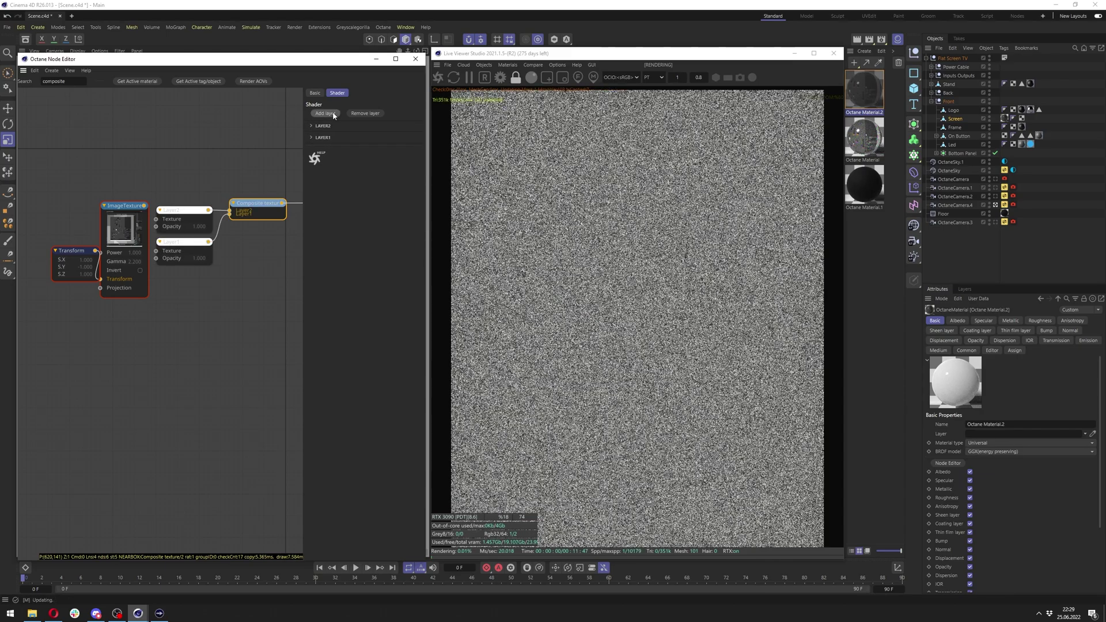
{"action": "left_click", "coordinate": [333, 115]}
{"action": "left_click", "coordinate": [333, 114]}
Move the image texture and its Transform node away from the new layer nodes.
{"action": "left_click", "coordinate": [121, 247], "text": "ctrl"}
{"action": "left_click_drag", "start_coordinate": [121, 247], "coordinate": [10, 240], "text": "ctrl"}
{"action": "middle_click_drag", "start_coordinate": [35, 241], "coordinate": [142, 252]}
{"action": "left_click", "coordinate": [195, 221]}
{"action": "left_click_drag", "start_coordinate": [67, 253], "coordinate": [45, 254]}
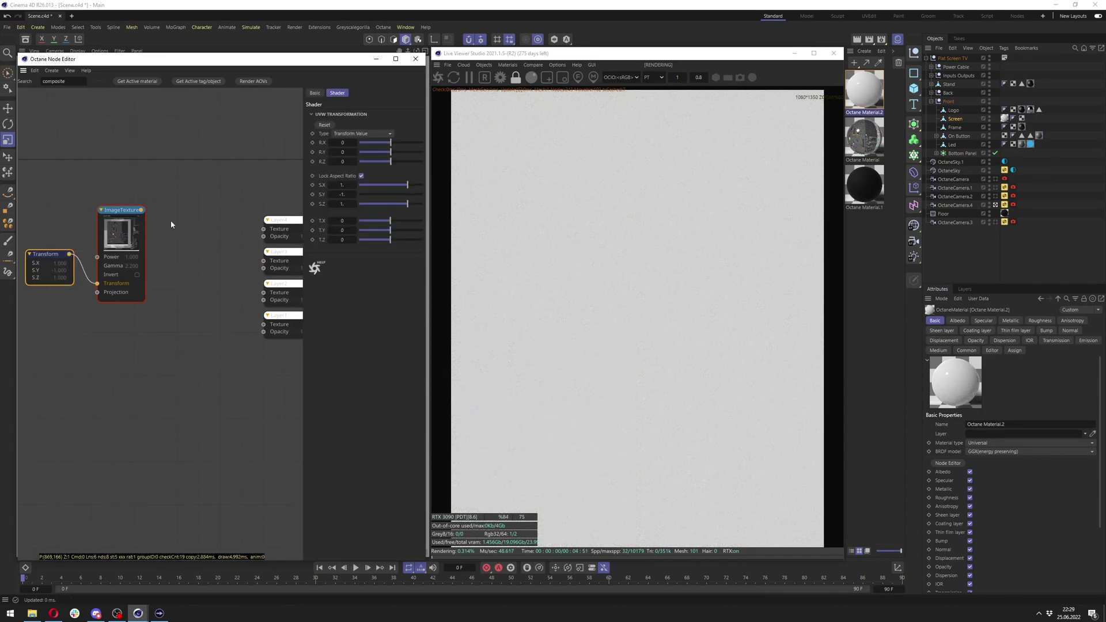
Connect the image texture to the Texture inputs of Layer4, Layer3 and Layer2.
{"action": "left_click", "coordinate": [170, 220]}
{"action": "left_click_drag", "start_coordinate": [260, 233], "coordinate": [263, 229]}
{"action": "mouse_move", "coordinate": [142, 209]}
{"action": "left_mouse_down"}
{"action": "mouse_move", "coordinate": [263, 261]}
{"action": "mouse_move", "coordinate": [141, 210]}
{"action": "left_mouse_up"}
Add a Float texture to Layer1's Texture input and set its value to 0.
{"action": "left_click_drag", "start_coordinate": [263, 324], "coordinate": [201, 336]}
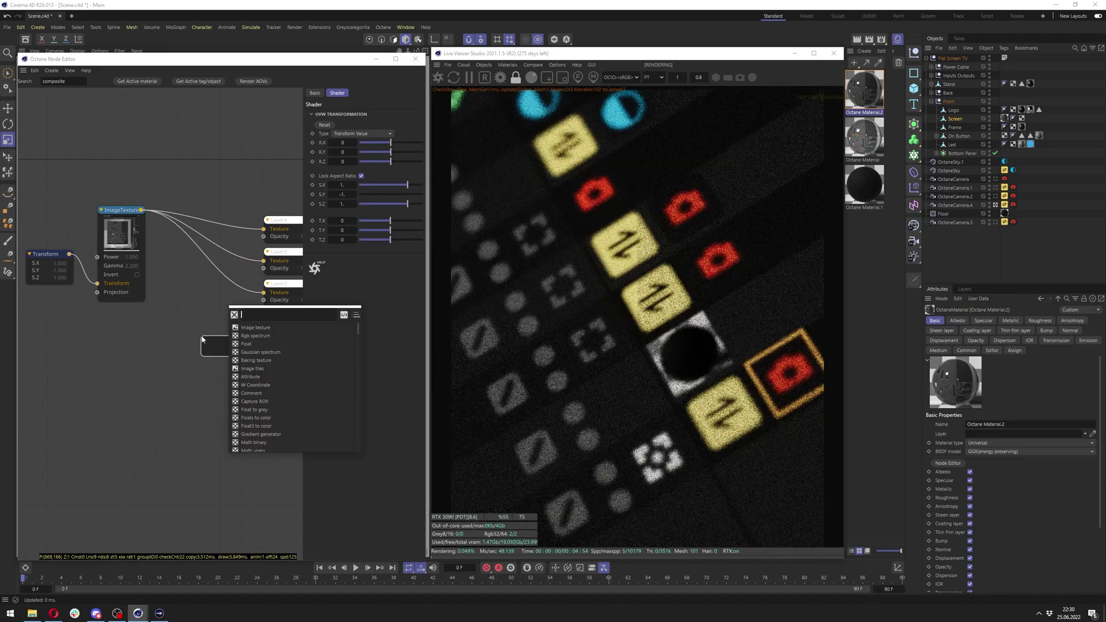
{"action": "left_click", "coordinate": [250, 343]}
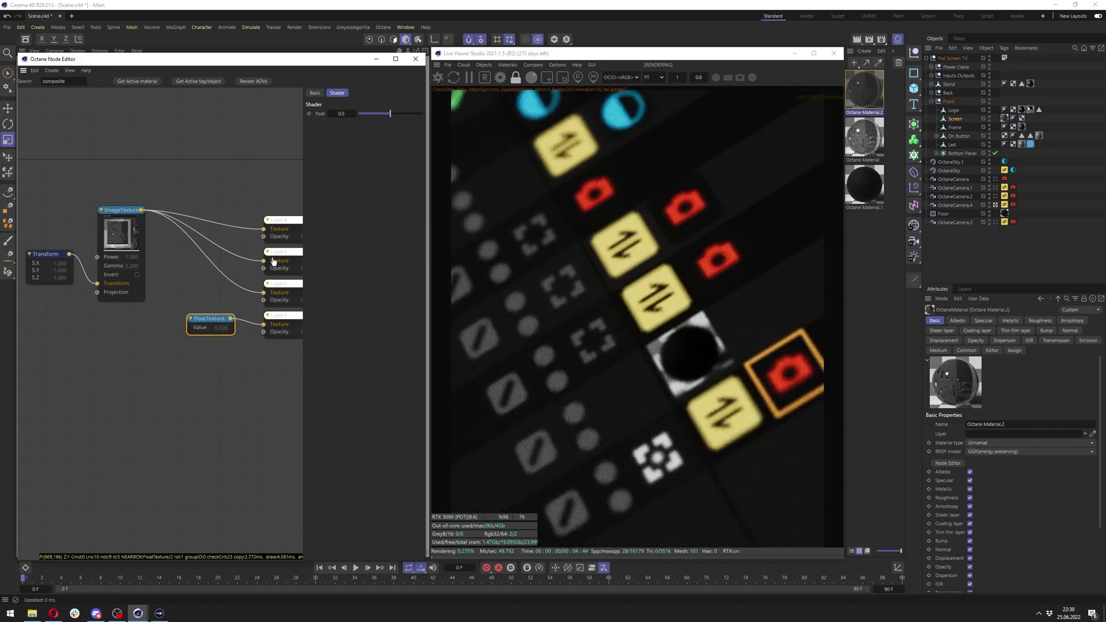
{"action": "mouse_move", "coordinate": [386, 115]}
{"action": "left_mouse_down"}
{"action": "mouse_move", "coordinate": [350, 116]}
{"action": "mouse_move", "coordinate": [410, 117]}
{"action": "mouse_move", "coordinate": [395, 115]}
{"action": "left_mouse_up"}
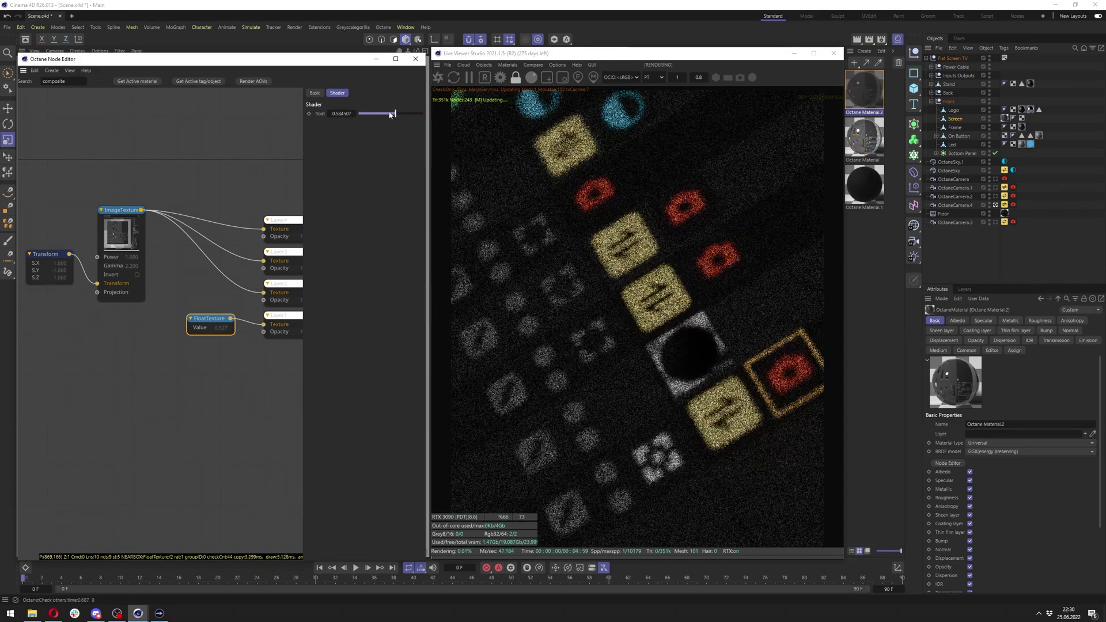
{"action": "double_click", "coordinate": [341, 113]}
{"action": "type", "text": "0"}
{"action": "key", "text": "Return"}
Preview the Float texture in solo mode, then disable solo.
{"action": "right_click", "coordinate": [212, 330]}
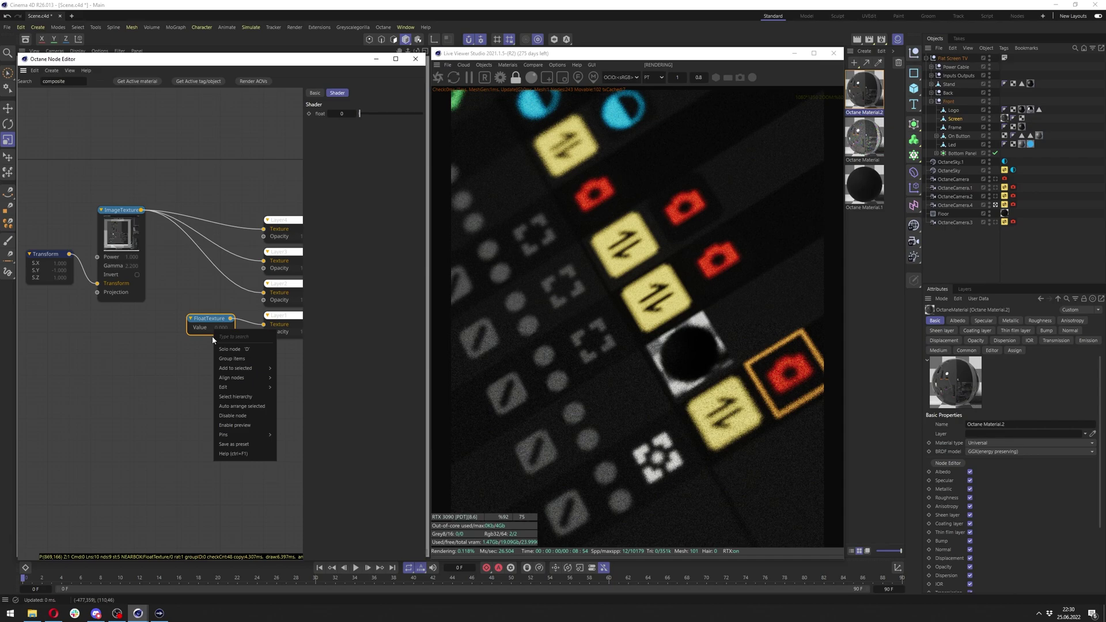
{"action": "left_click", "coordinate": [221, 347]}
{"action": "right_click", "coordinate": [211, 324]}
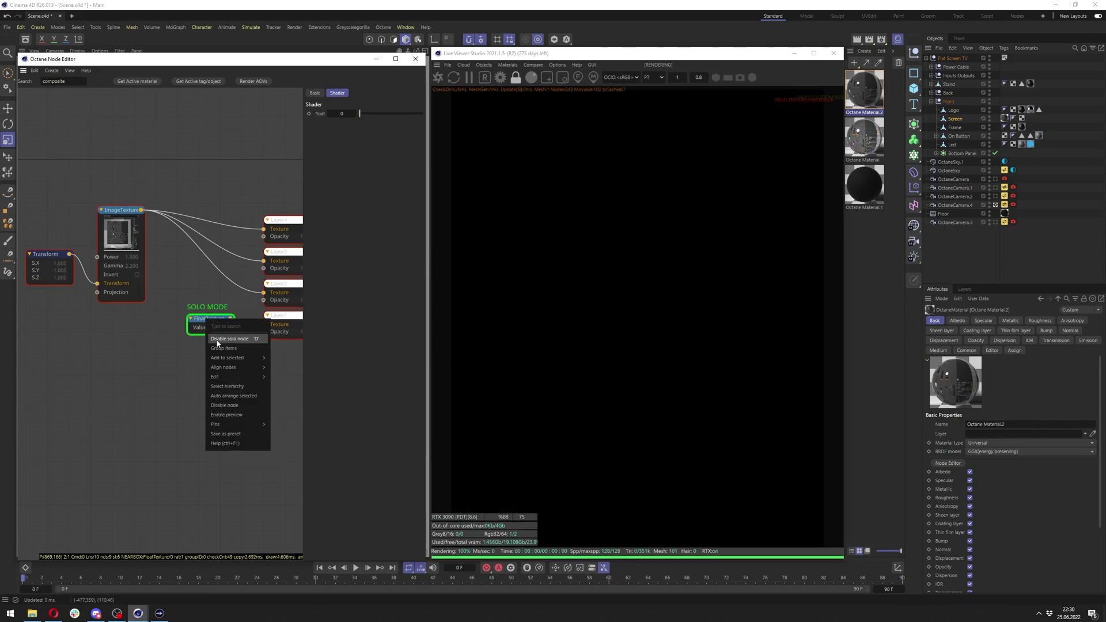
{"action": "left_click", "coordinate": [218, 345]}
Spread out the node graph, placing Layer1 with its Float texture below the other layers and the image texture with its Transform farther away.
{"action": "left_click_drag", "start_coordinate": [150, 311], "coordinate": [156, 311]}
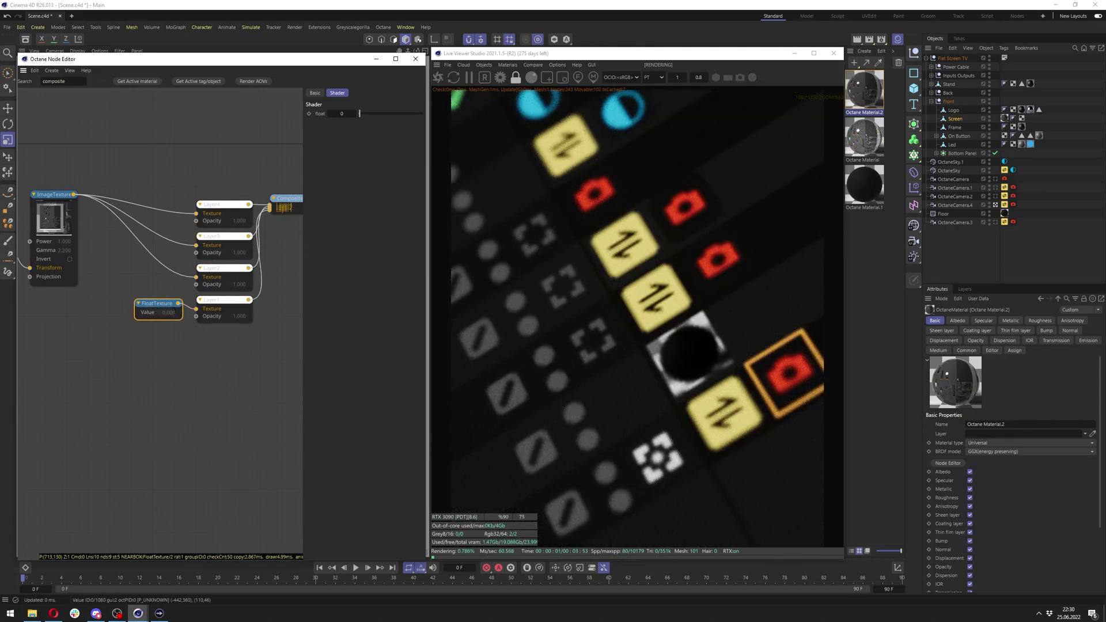
{"action": "left_click_drag", "start_coordinate": [218, 311], "coordinate": [217, 353]}
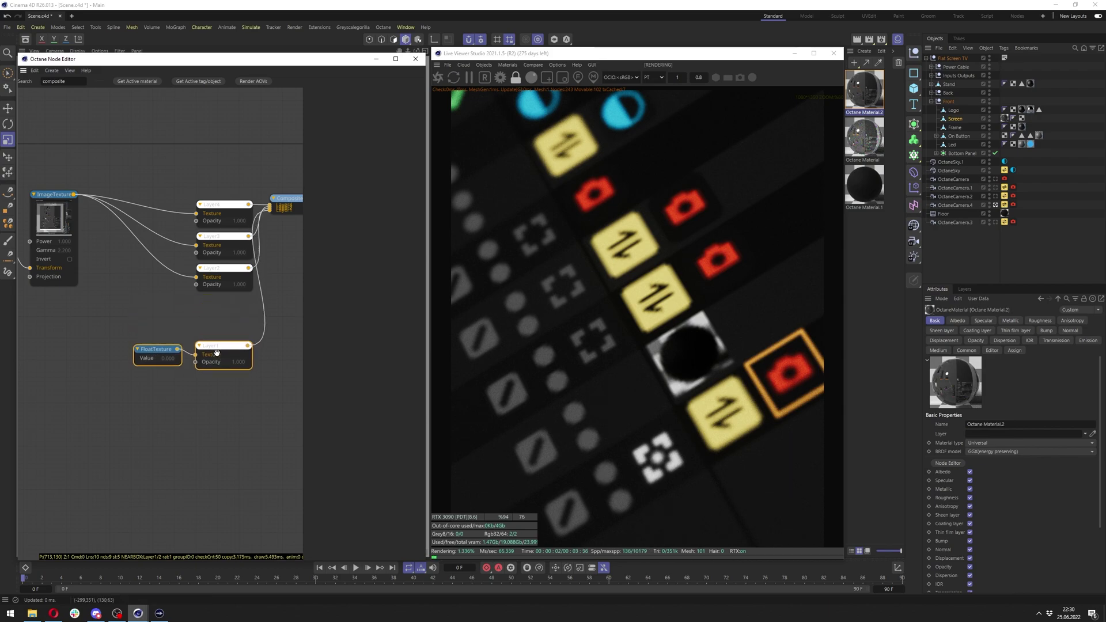
{"action": "left_click_drag", "start_coordinate": [290, 207], "coordinate": [296, 242]}
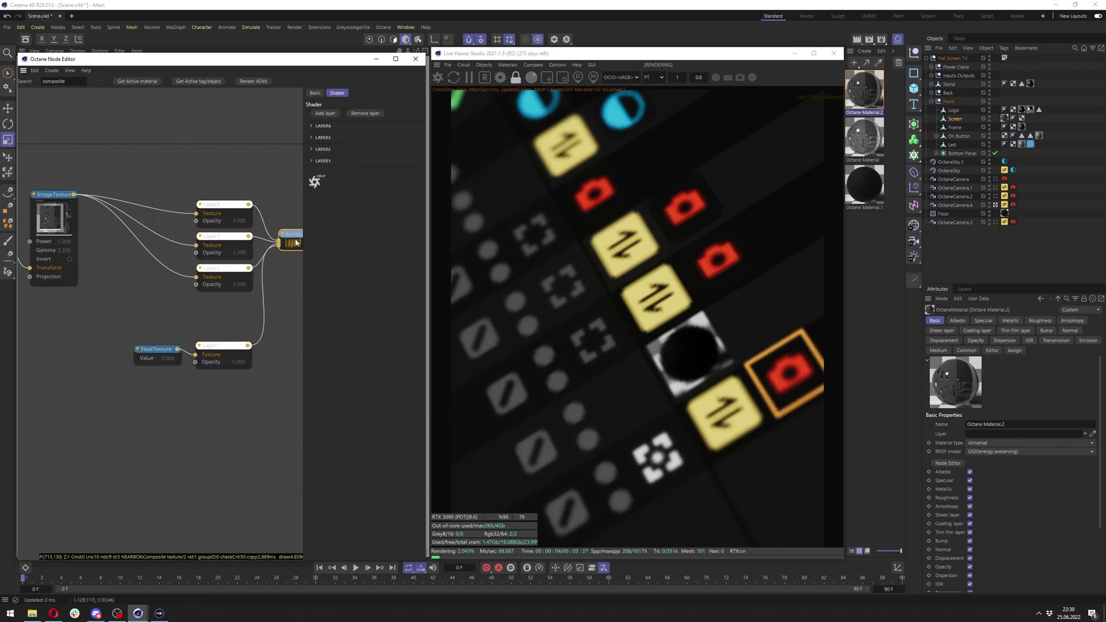
{"action": "middle_click_drag", "start_coordinate": [89, 225], "coordinate": [257, 249]}
{"action": "left_click_drag", "start_coordinate": [147, 194], "coordinate": [220, 301]}
{"action": "left_click_drag", "start_coordinate": [209, 237], "coordinate": [125, 148]}
{"action": "middle_click_drag", "start_coordinate": [283, 225], "coordinate": [105, 197]}
Change Layer4's blend mode to a single color channel and set Layer3's blend mode to Green.
{"action": "left_click", "coordinate": [212, 216]}
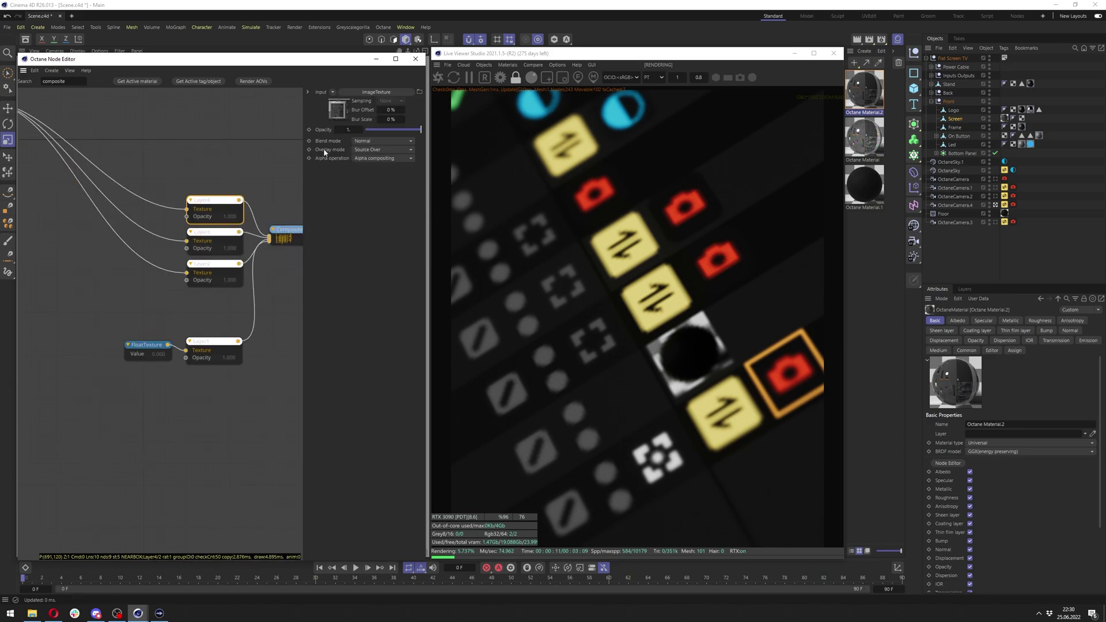
{"action": "left_click", "coordinate": [362, 141]}
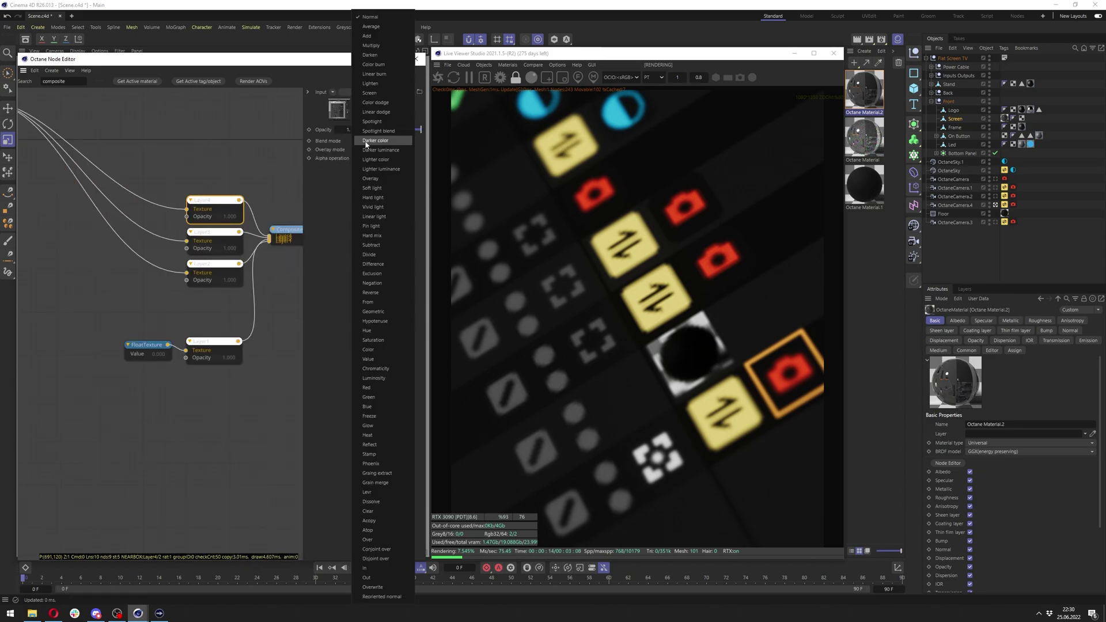
{"action": "left_click", "coordinate": [381, 398]}
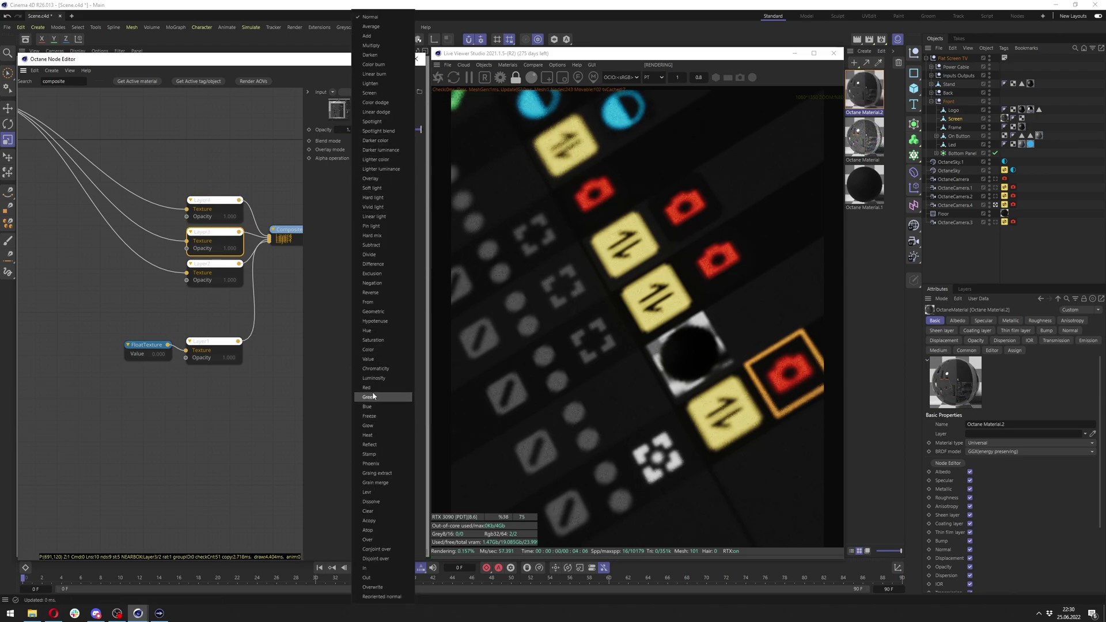
{"action": "left_click", "coordinate": [381, 400]}
Set Layer2's blend mode to Blue.
{"action": "left_click", "coordinate": [206, 265]}
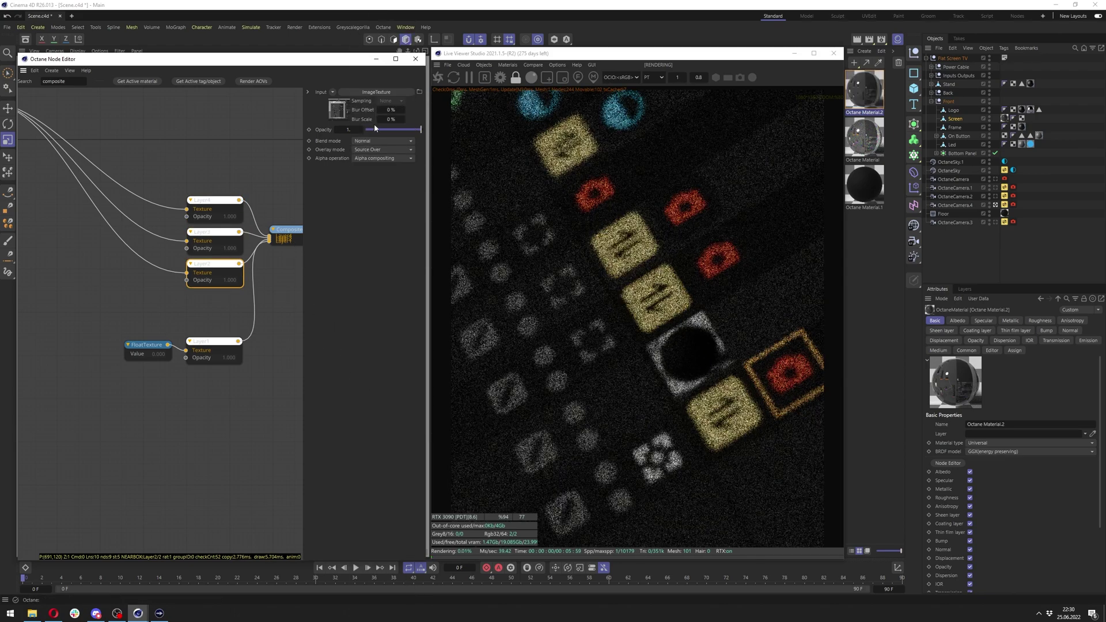
{"action": "left_click", "coordinate": [375, 142]}
{"action": "left_click", "coordinate": [377, 407]}
Isolate the blue Layer2 by disconnecting Layer4 and Layer3 from the Composite texture.
{"action": "middle_click_drag", "start_coordinate": [201, 241], "coordinate": [187, 272]}
{"action": "left_click", "coordinate": [206, 256]}
{"action": "left_click", "coordinate": [253, 299]}
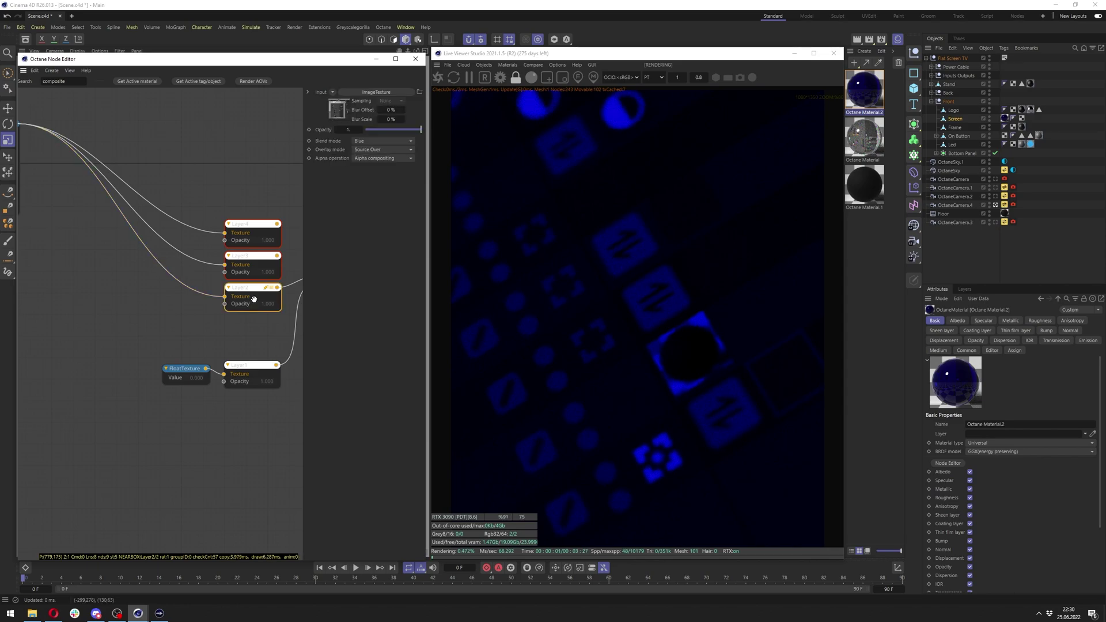
{"action": "middle_click_drag", "start_coordinate": [293, 257], "coordinate": [219, 248]}
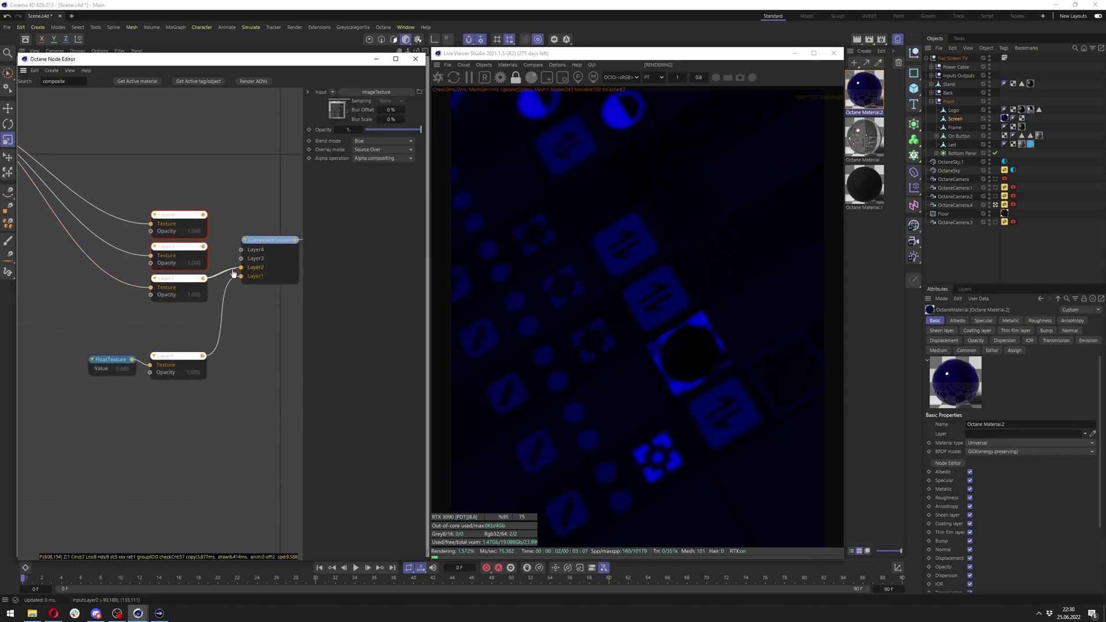
Preview the green Layer3 and the red Layer4 one at a time by switching which one feeds the Composite texture.
{"action": "left_click_drag", "start_coordinate": [241, 268], "coordinate": [222, 265]}
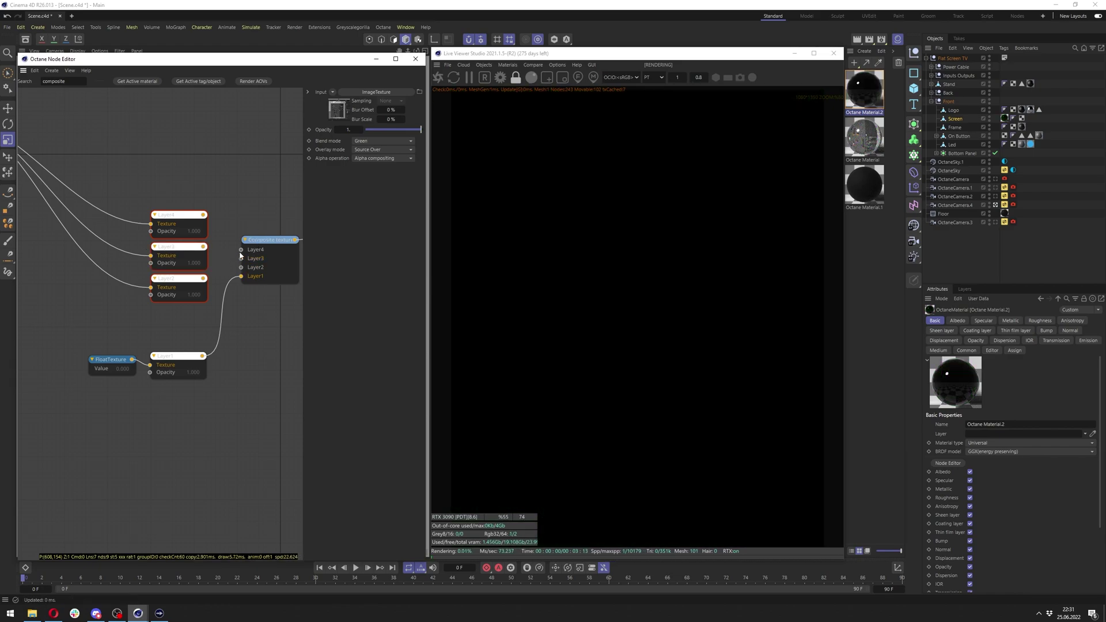
{"action": "left_click_drag", "start_coordinate": [205, 219], "coordinate": [204, 216]}
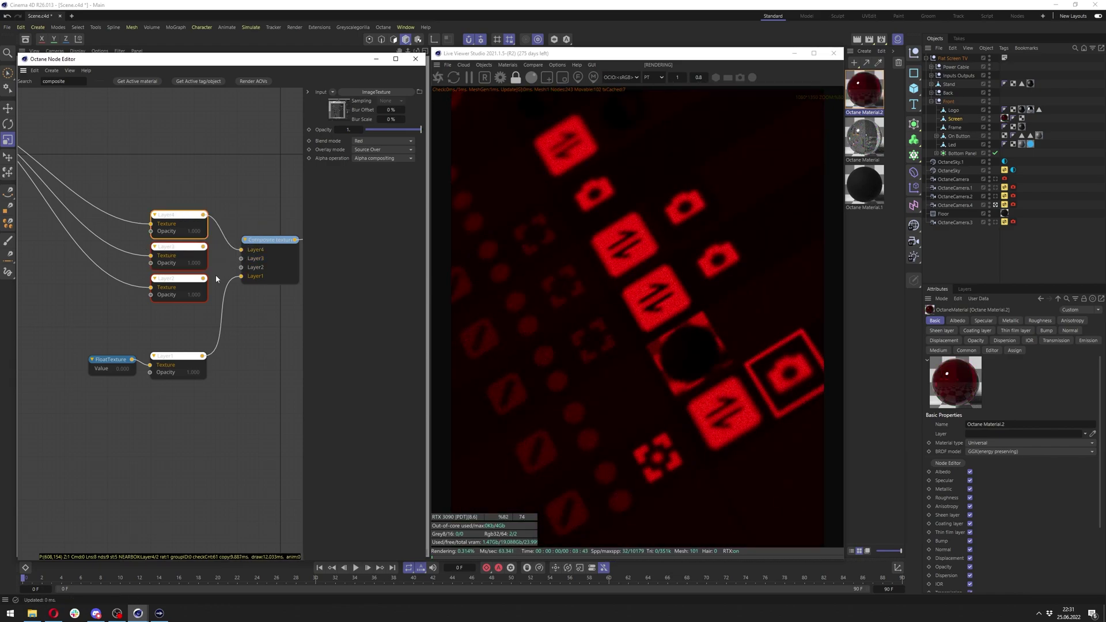
{"action": "left_click_drag", "start_coordinate": [242, 250], "coordinate": [224, 263]}
Reconnect Layer2, Layer3 and Layer4 to their matching inputs on the Composite texture.
{"action": "left_click_drag", "start_coordinate": [203, 278], "coordinate": [241, 260]}
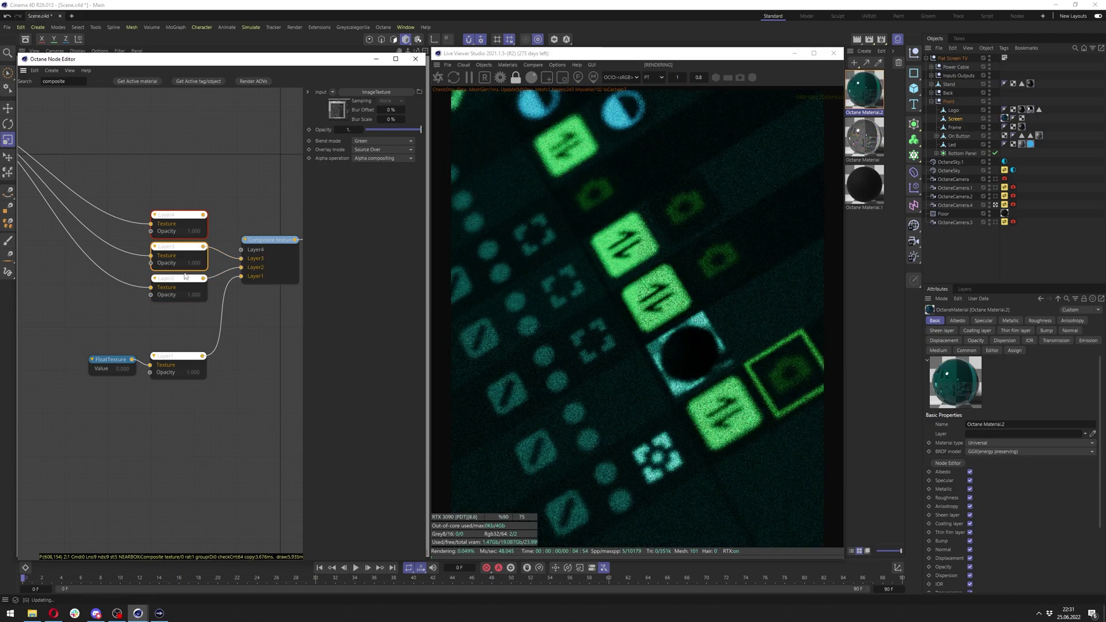
{"action": "left_click", "coordinate": [180, 285]}
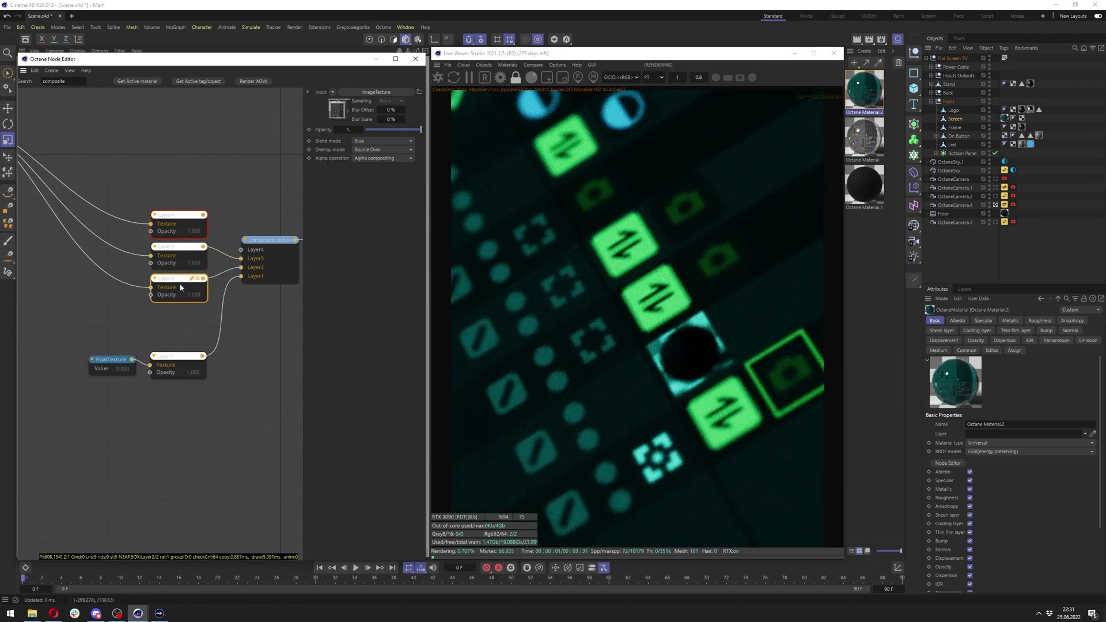
{"action": "left_click", "coordinate": [206, 230]}
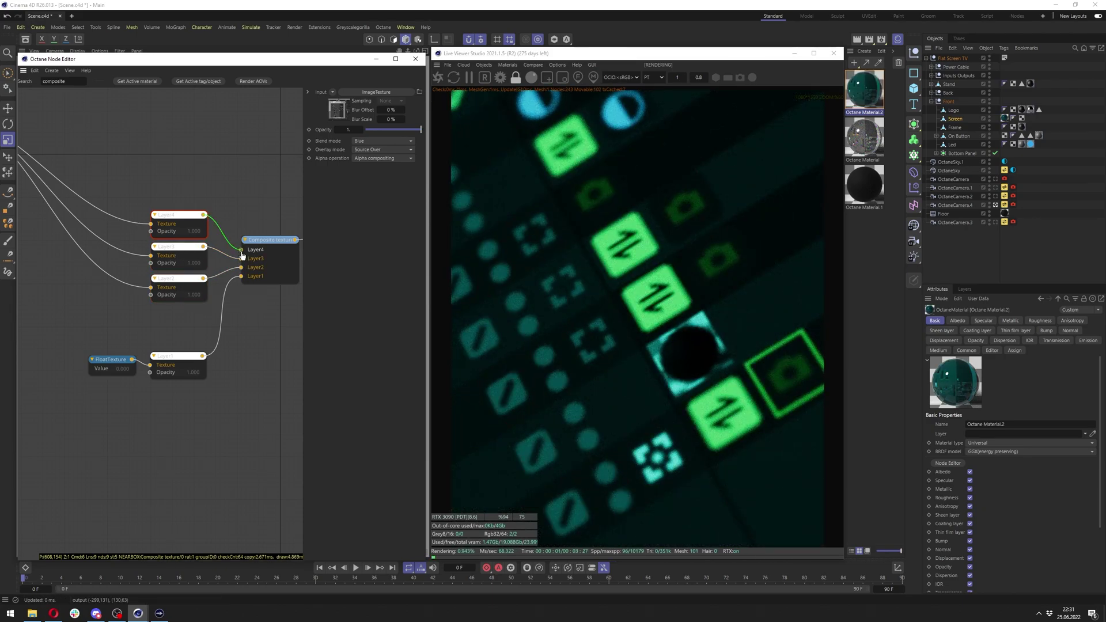
{"action": "left_click", "coordinate": [180, 253]}
{"action": "left_click", "coordinate": [191, 281]}
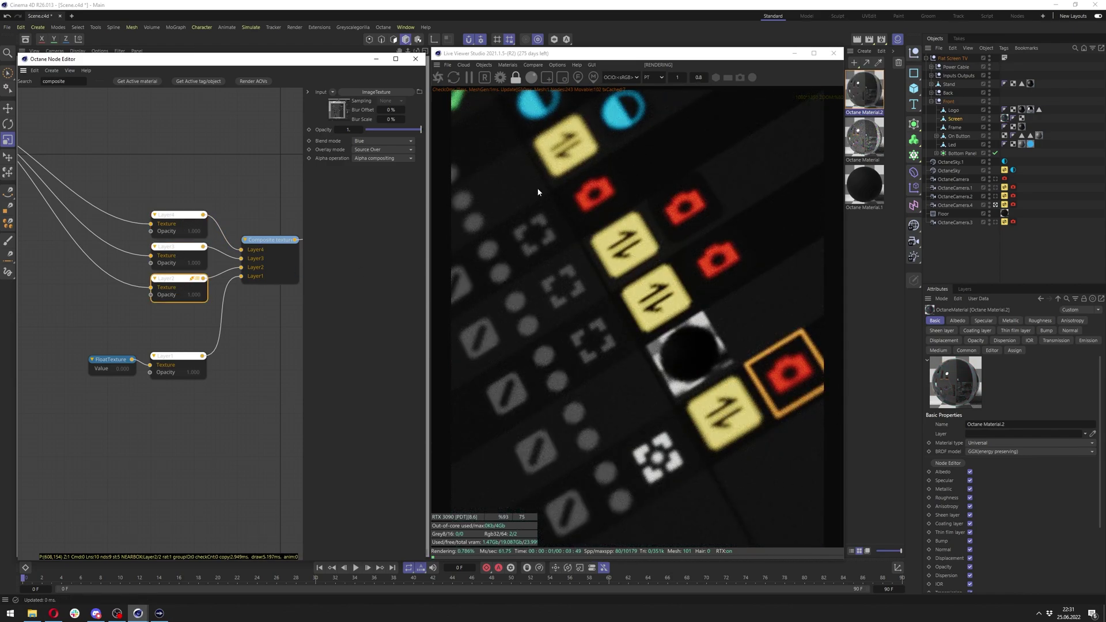
Clear the composite search term from the node search so all node types are listed again.
{"action": "middle_click_drag", "start_coordinate": [132, 314], "coordinate": [312, 394]}
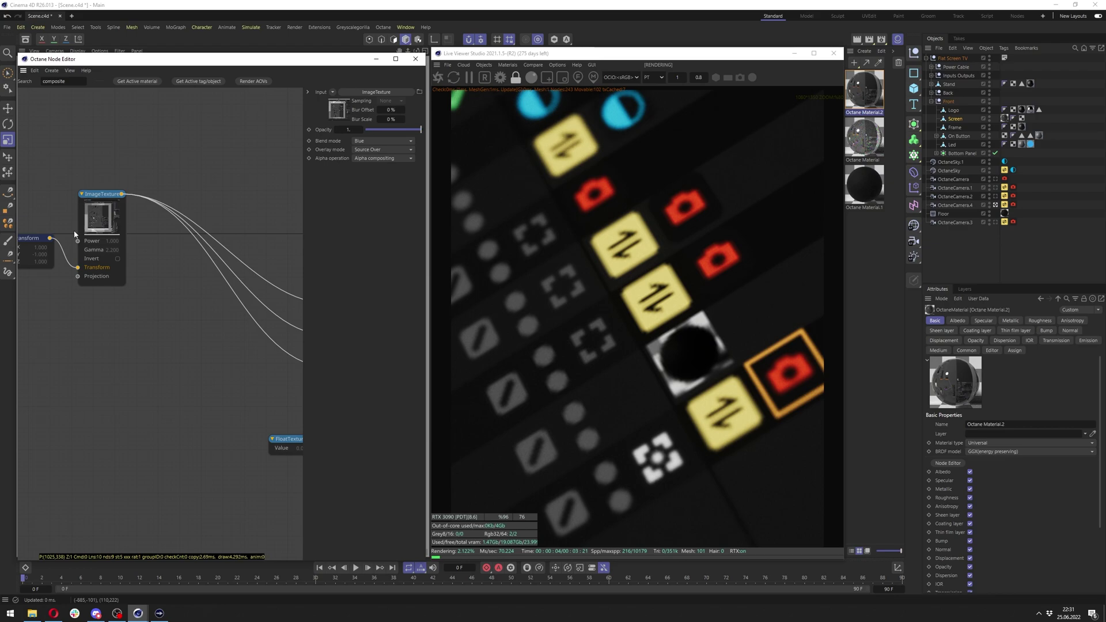
{"action": "middle_click_drag", "start_coordinate": [103, 224], "coordinate": [195, 212]}
{"action": "left_click", "coordinate": [106, 222]}
{"action": "middle_click_drag", "start_coordinate": [107, 222], "coordinate": [78, 172]}
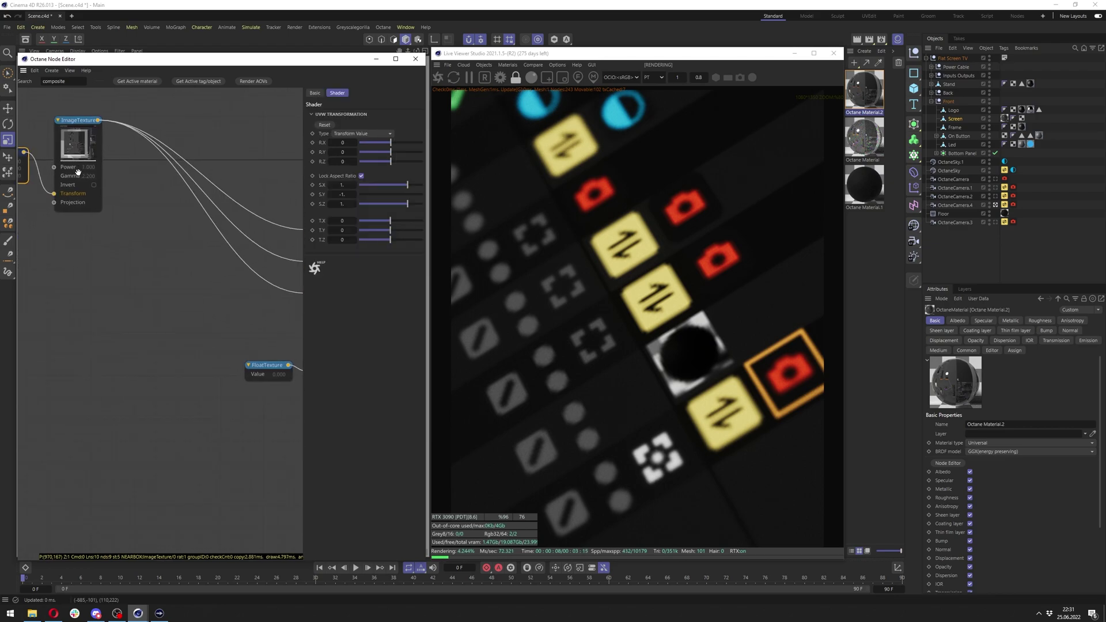
{"action": "left_click_drag", "start_coordinate": [69, 81], "coordinate": [2, 81]}
{"action": "key", "text": "BackSpace"}
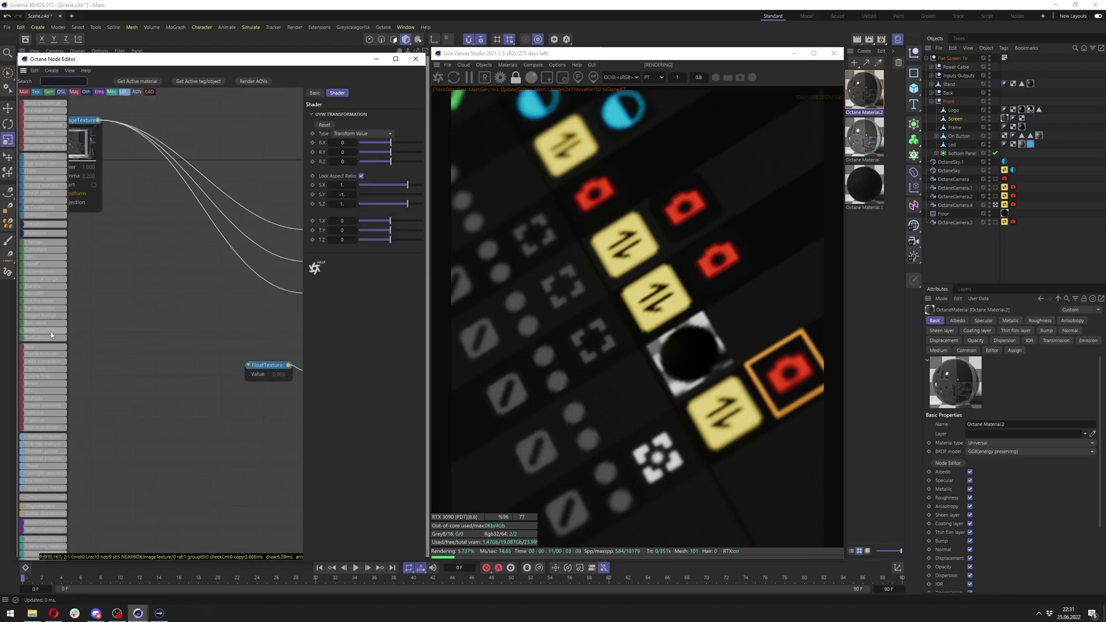
Close and reopen the material's node editor, placing its window beside the live render.
{"action": "left_click", "coordinate": [416, 60]}
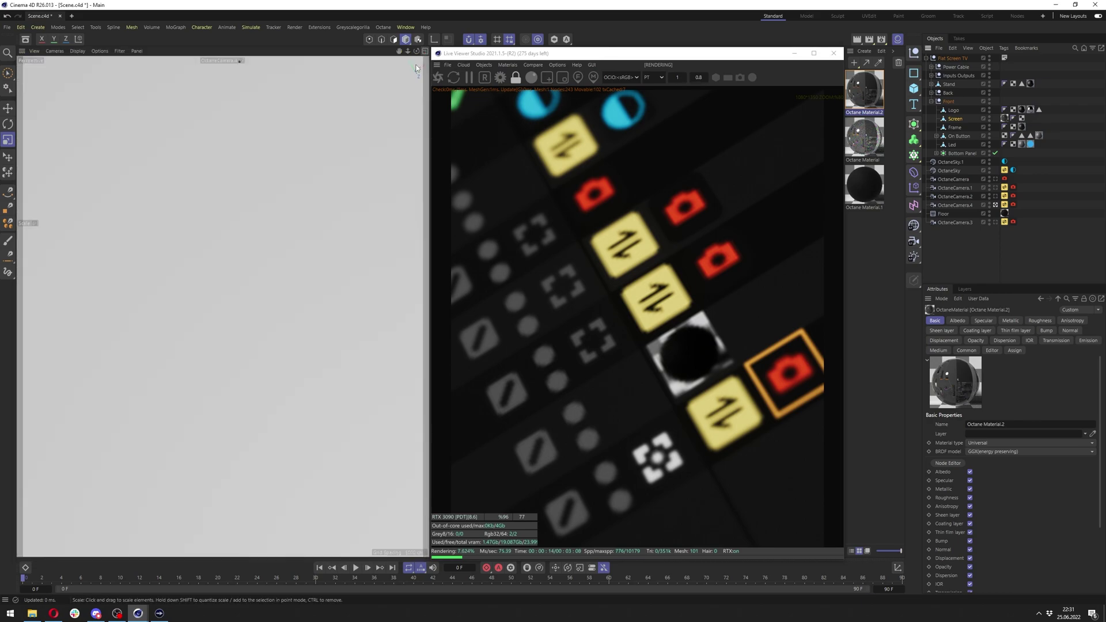
{"action": "left_click", "coordinate": [950, 463]}
{"action": "left_click_drag", "start_coordinate": [362, 103], "coordinate": [206, 52]}
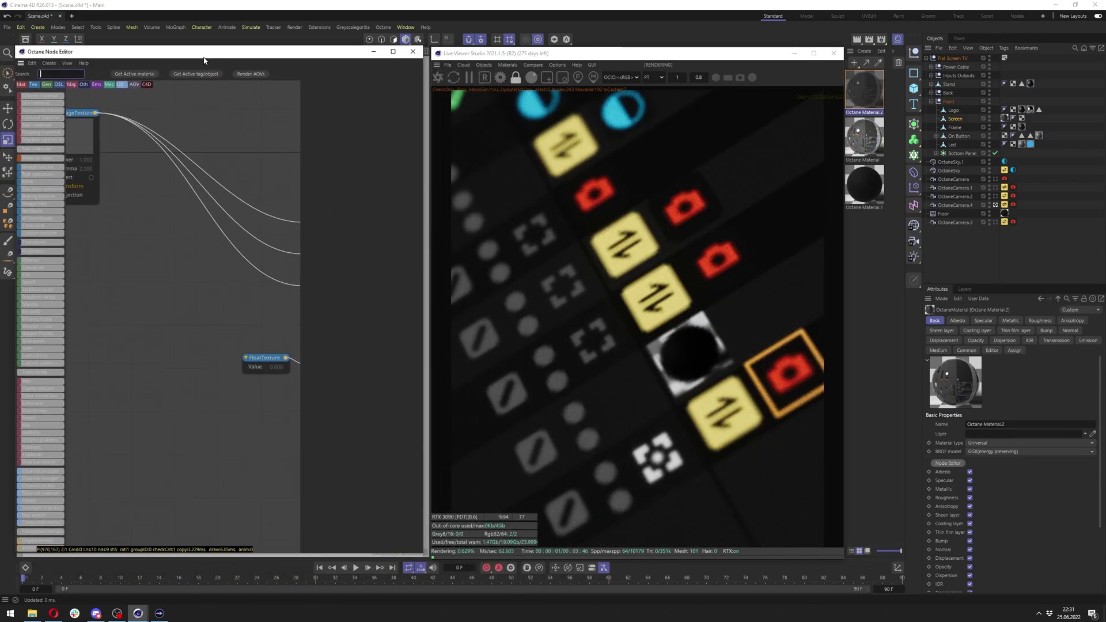
Add a Stripes texture below the image texture and delete the stray Instance node next to it.
{"action": "left_click", "coordinate": [45, 369]}
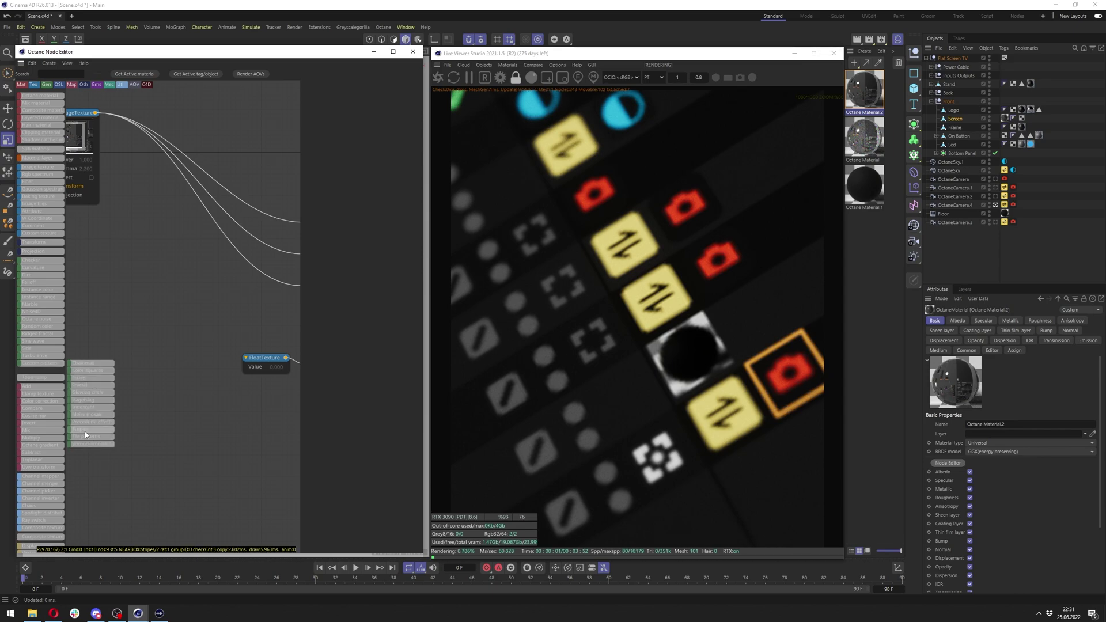
{"action": "left_click_drag", "start_coordinate": [87, 430], "coordinate": [131, 344]}
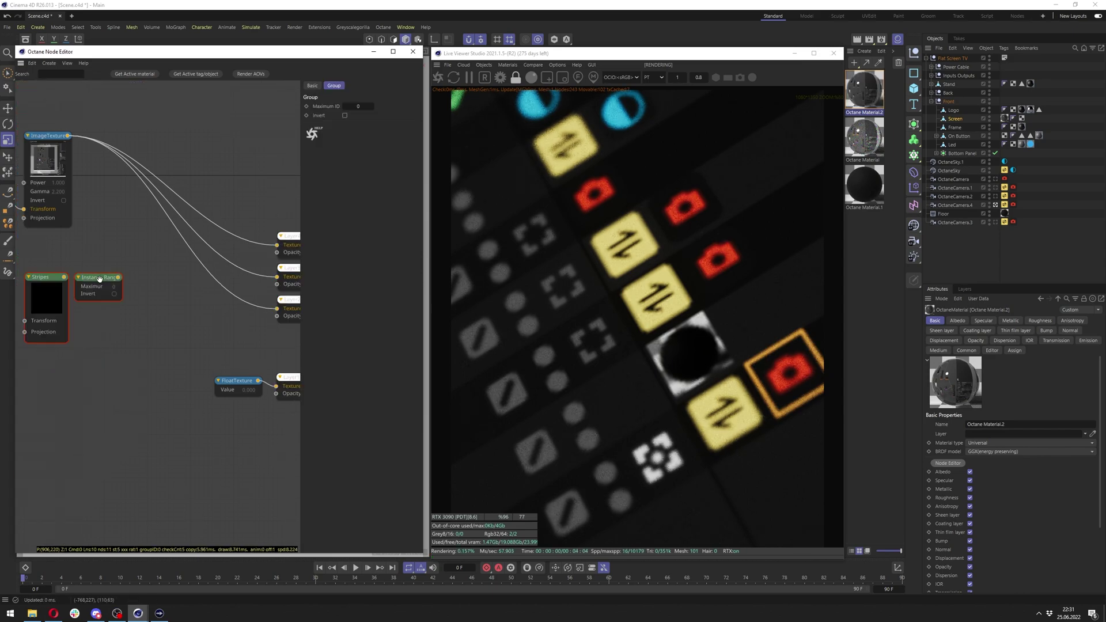
{"action": "key", "text": "Delete"}
{"action": "middle_click_drag", "start_coordinate": [100, 284], "coordinate": [140, 283]}
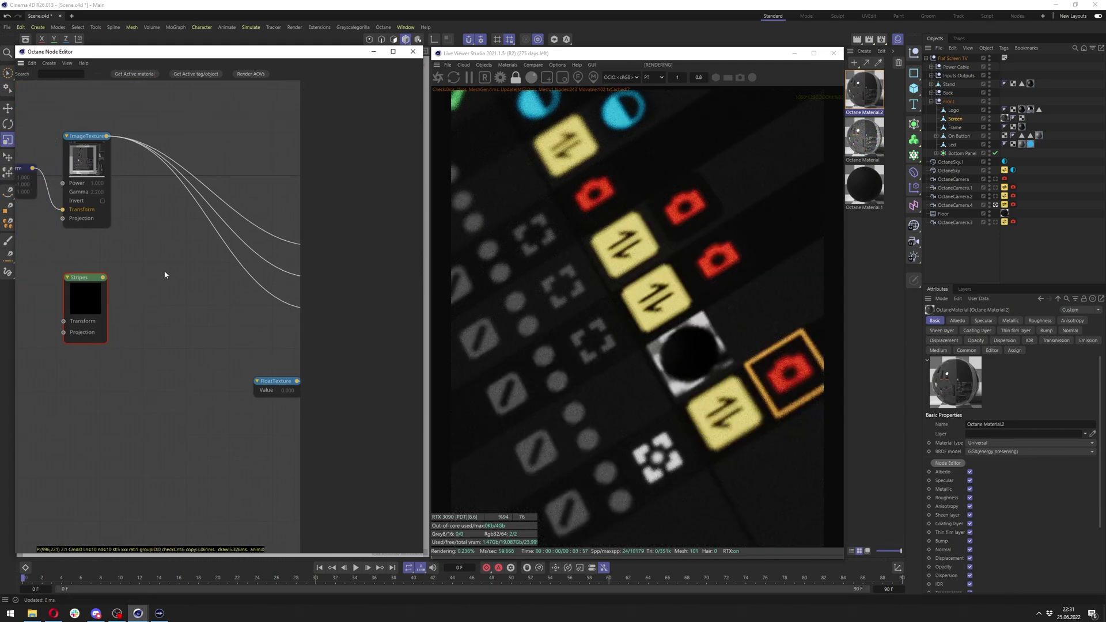
{"action": "mouse_move", "coordinate": [203, 262]}
{"action": "middle_mouse_down"}
{"action": "mouse_move", "coordinate": [190, 257]}
{"action": "mouse_move", "coordinate": [223, 263]}
{"action": "middle_mouse_up"}
Move the image texture, its Transform and the Stripes node closer to the layers and connect Stripes to Layer4's Opacity.
{"action": "left_click_drag", "start_coordinate": [182, 365], "coordinate": [52, 165]}
{"action": "left_click_drag", "start_coordinate": [106, 144], "coordinate": [200, 151]}
{"action": "middle_click_drag", "start_coordinate": [294, 273], "coordinate": [187, 246]}
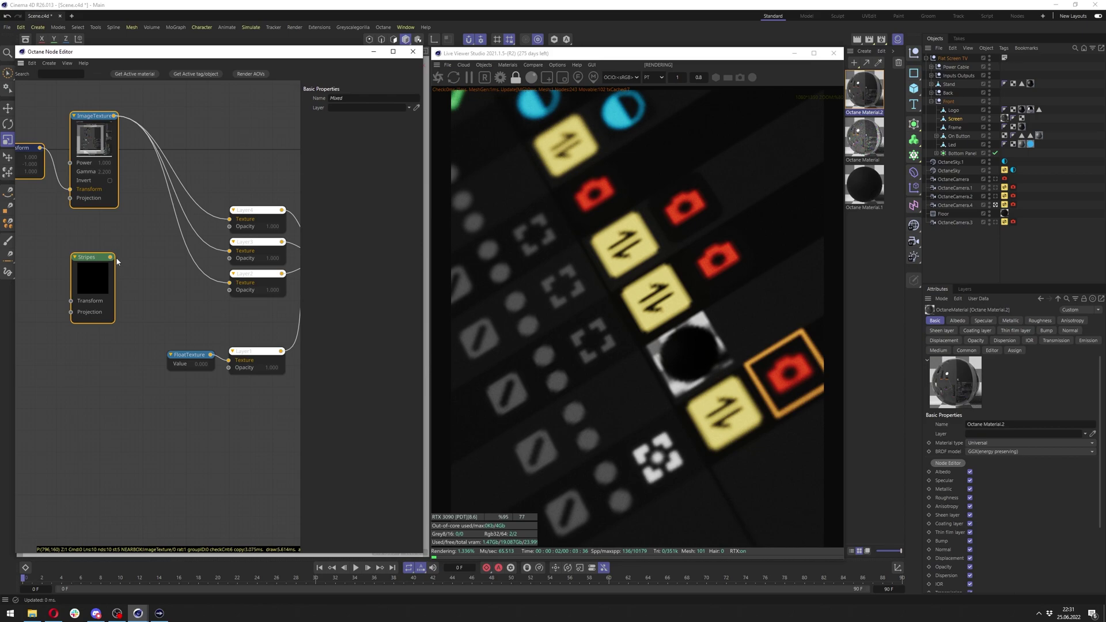
{"action": "left_click_drag", "start_coordinate": [113, 257], "coordinate": [114, 222]}
{"action": "left_click_drag", "start_coordinate": [222, 225], "coordinate": [229, 227]}
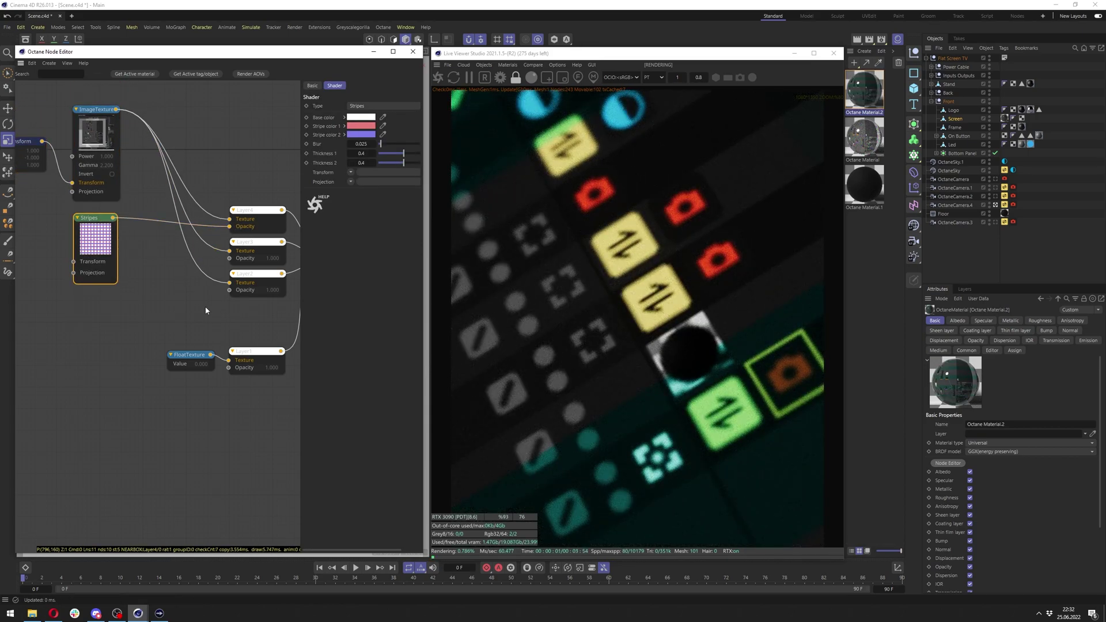
Solo the Stripes texture and set both Stripe color 1 and Stripe color 2 to black.
{"action": "right_click", "coordinate": [77, 244]}
{"action": "left_click", "coordinate": [105, 258]}
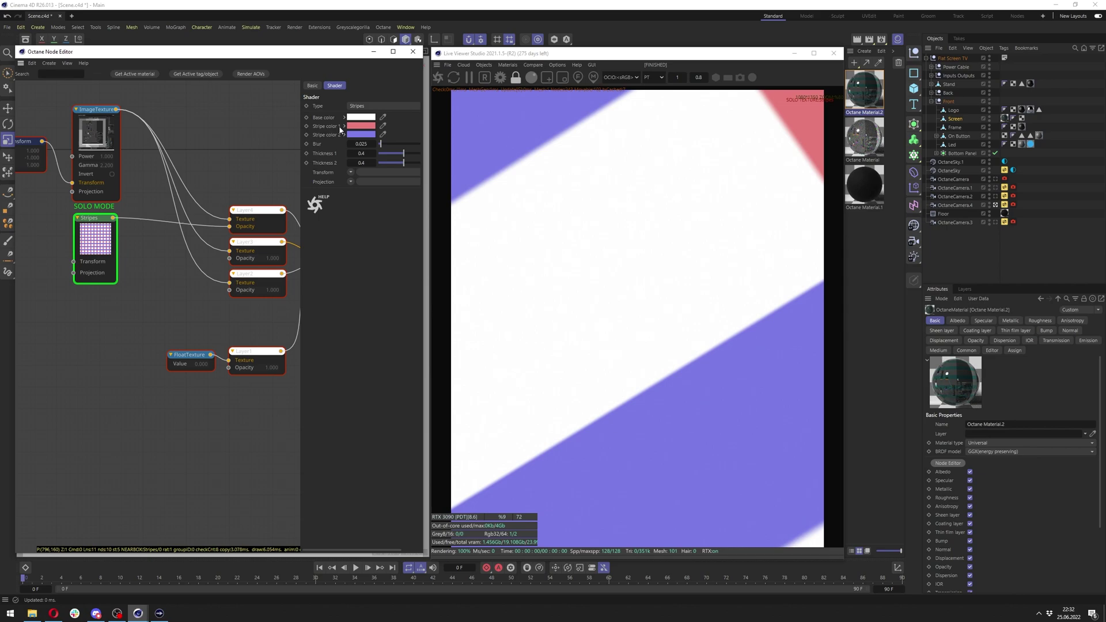
{"action": "left_click", "coordinate": [360, 127]}
{"action": "left_click_drag", "start_coordinate": [309, 186], "coordinate": [311, 206]}
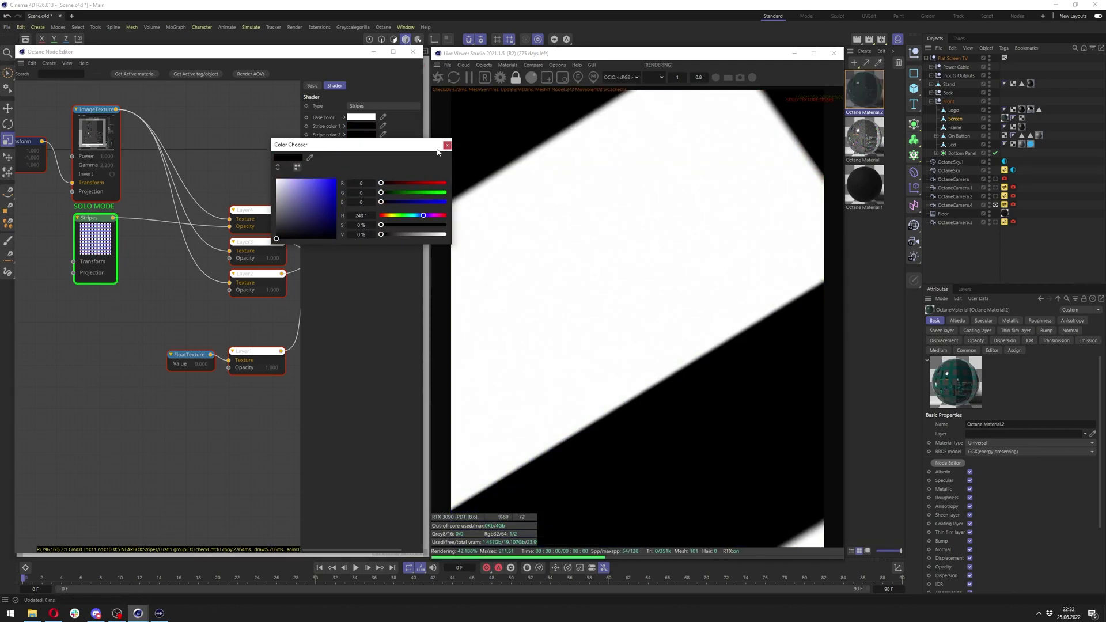
{"action": "left_click", "coordinate": [447, 143]}
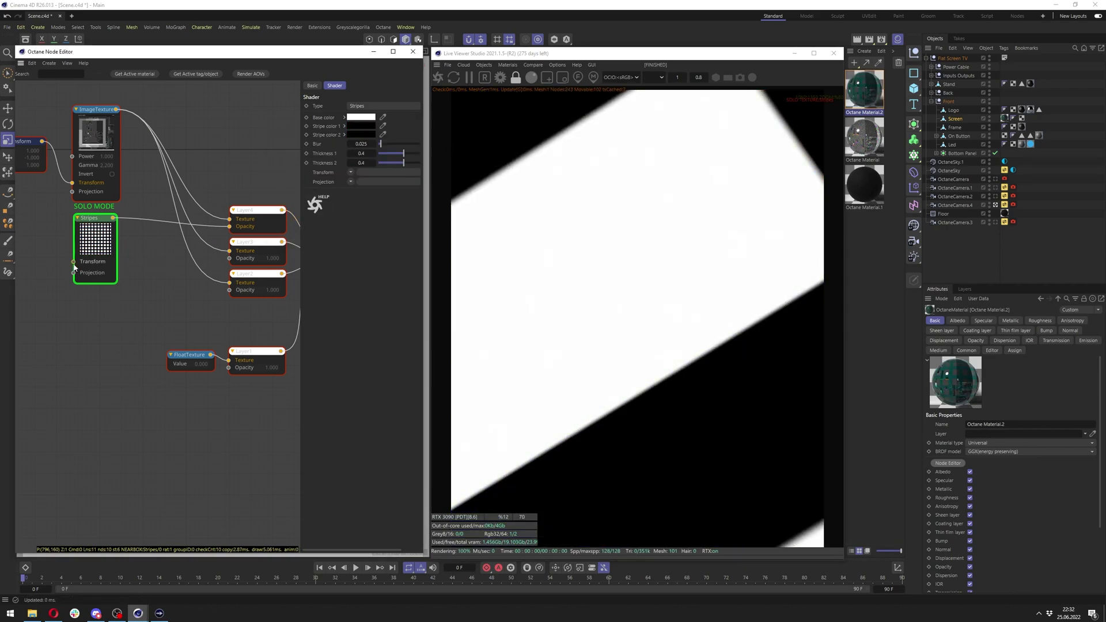
Add a Transform node to the Stripes texture and scale it down uniformly to about 0.03.
{"action": "left_click", "coordinate": [99, 270]}
{"action": "left_click_drag", "start_coordinate": [73, 262], "coordinate": [36, 257]}
{"action": "middle_click_drag", "start_coordinate": [36, 257], "coordinate": [154, 261]}
{"action": "mouse_move", "coordinate": [405, 178]}
{"action": "left_mouse_down"}
{"action": "mouse_move", "coordinate": [377, 178]}
{"action": "mouse_move", "coordinate": [379, 153]}
{"action": "mouse_move", "coordinate": [403, 160]}
{"action": "left_mouse_up"}
{"action": "left_click", "coordinate": [222, 242]}
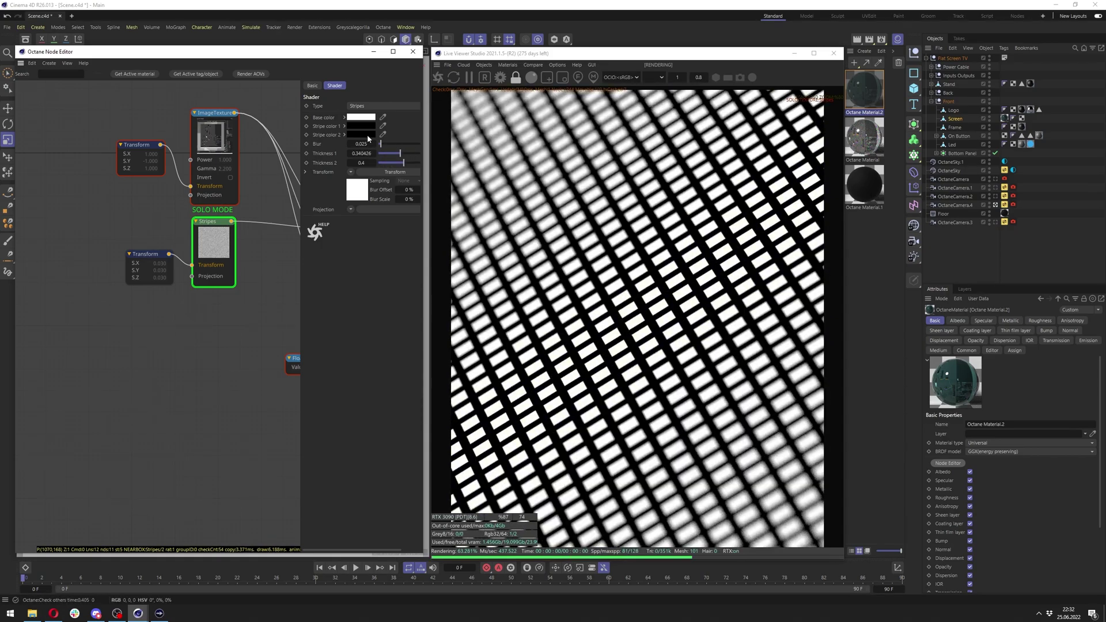
Set the Stripes texture's Stripe color 2 to red to tell the two stripe directions apart.
{"action": "left_click", "coordinate": [368, 134]}
{"action": "left_click_drag", "start_coordinate": [328, 200], "coordinate": [337, 178]}
{"action": "left_click", "coordinate": [447, 145]}
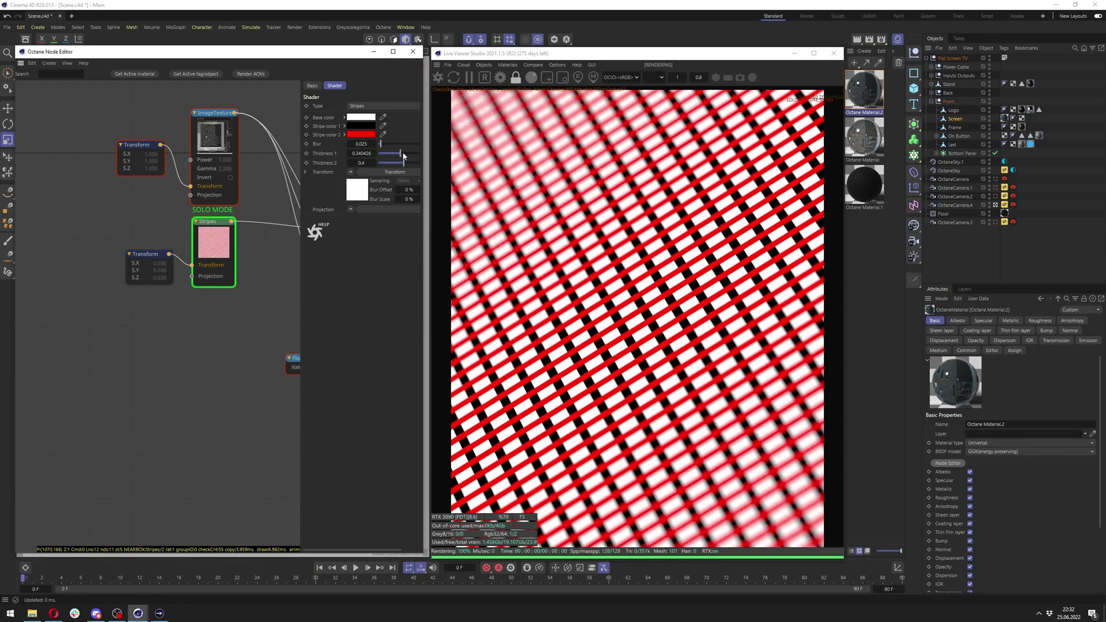
Lower Thickness 1 to about 0.18 and Thickness 2 to about 0.28, and set Stripe color 2 to black.
{"action": "mouse_move", "coordinate": [403, 154]}
{"action": "left_mouse_down"}
{"action": "mouse_move", "coordinate": [388, 155]}
{"action": "mouse_move", "coordinate": [417, 155]}
{"action": "mouse_move", "coordinate": [385, 156]}
{"action": "mouse_move", "coordinate": [391, 165]}
{"action": "left_mouse_up"}
{"action": "mouse_move", "coordinate": [400, 163]}
{"action": "left_mouse_down"}
{"action": "mouse_move", "coordinate": [382, 165]}
{"action": "mouse_move", "coordinate": [415, 165]}
{"action": "mouse_move", "coordinate": [381, 170]}
{"action": "mouse_move", "coordinate": [396, 166]}
{"action": "left_mouse_up"}
{"action": "left_click", "coordinate": [361, 135]}
{"action": "left_click", "coordinate": [276, 237]}
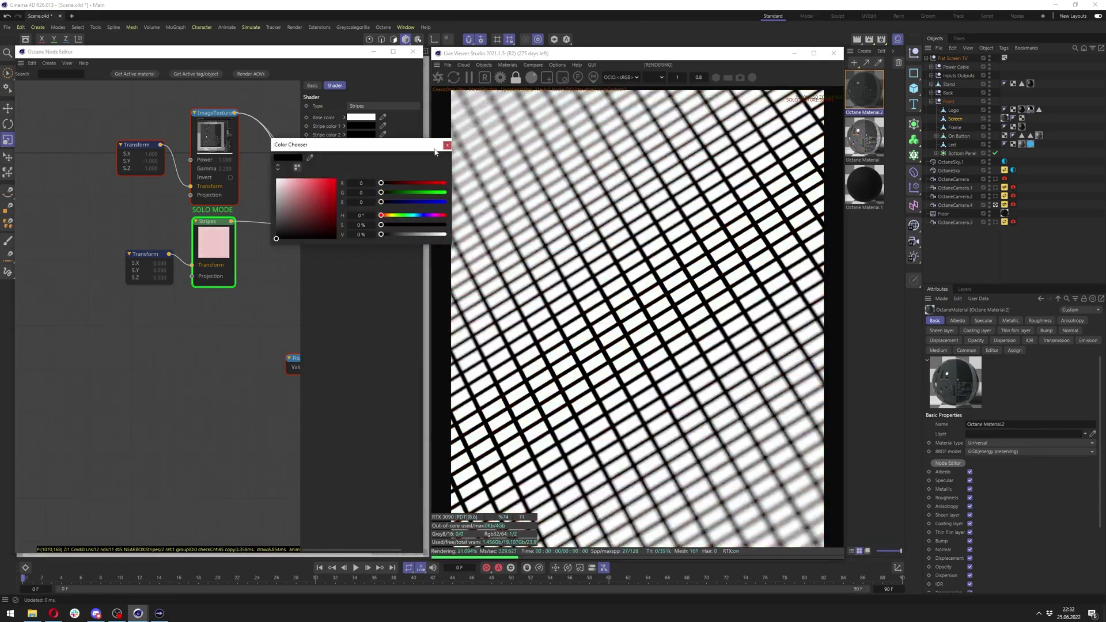
{"action": "left_click", "coordinate": [447, 145]}
Set Thickness 1 and Thickness 2 of the Stripes texture to 0.3.
{"action": "left_click", "coordinate": [146, 254]}
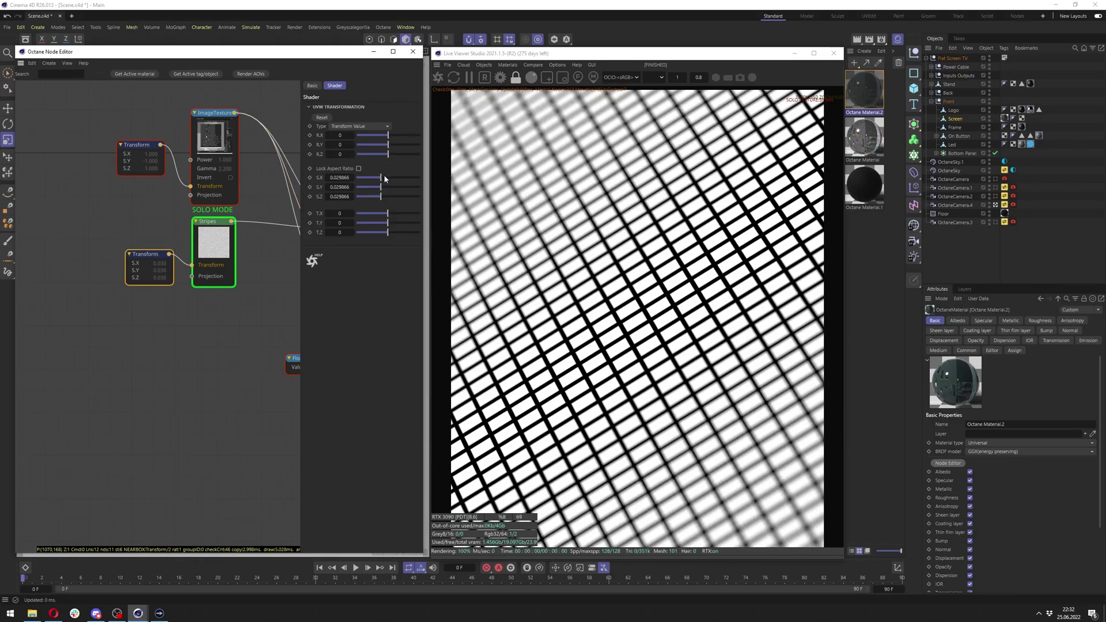
{"action": "left_click", "coordinate": [213, 242]}
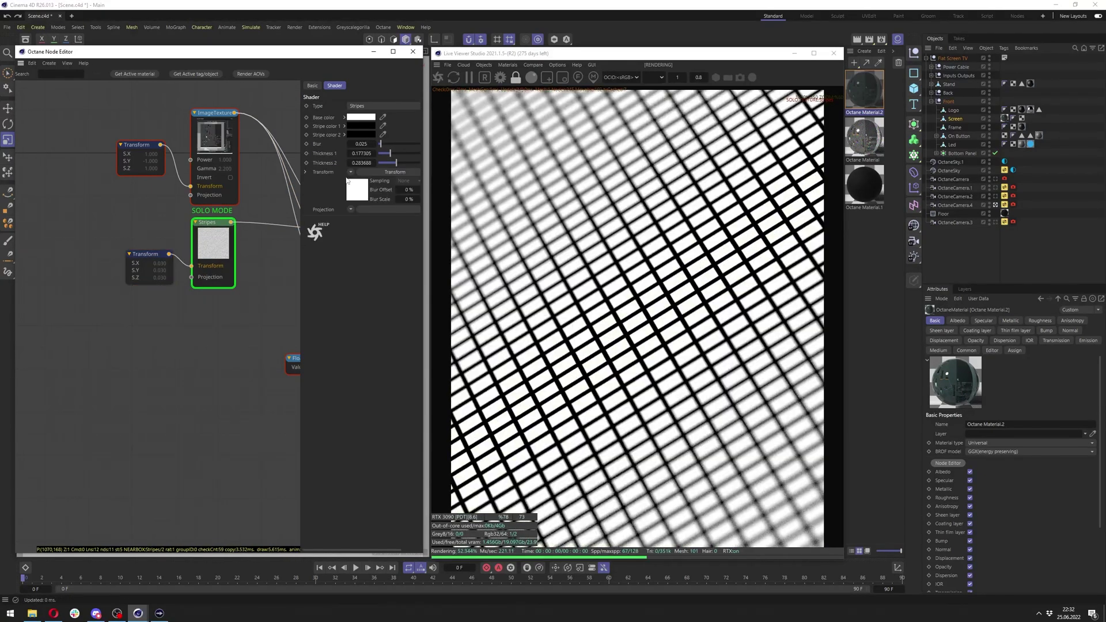
{"action": "key", "text": "Return"}
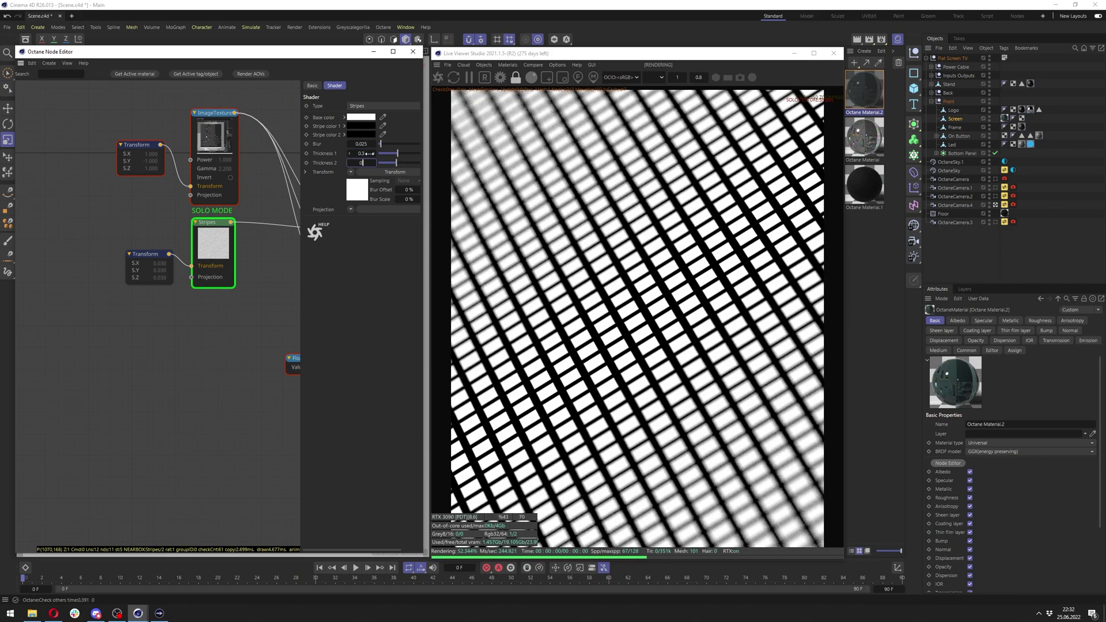
Reduce the X scale of the Stripes texture's Transform to about 0.004, leaving Y and Z alone.
{"action": "left_click", "coordinate": [148, 255]}
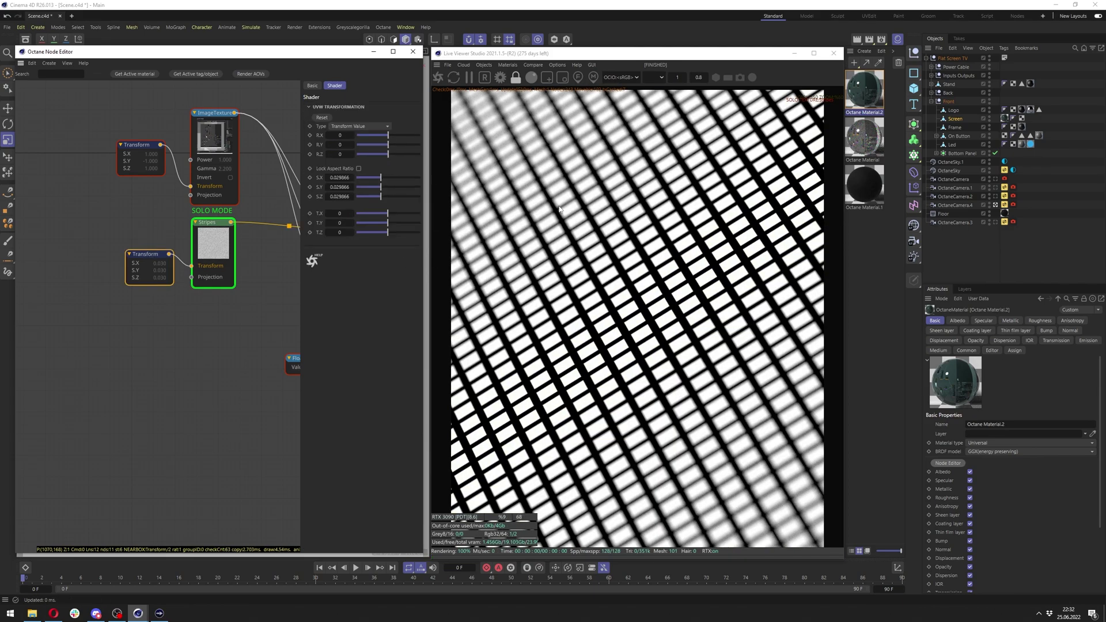
{"action": "left_click_drag", "start_coordinate": [381, 180], "coordinate": [366, 178]}
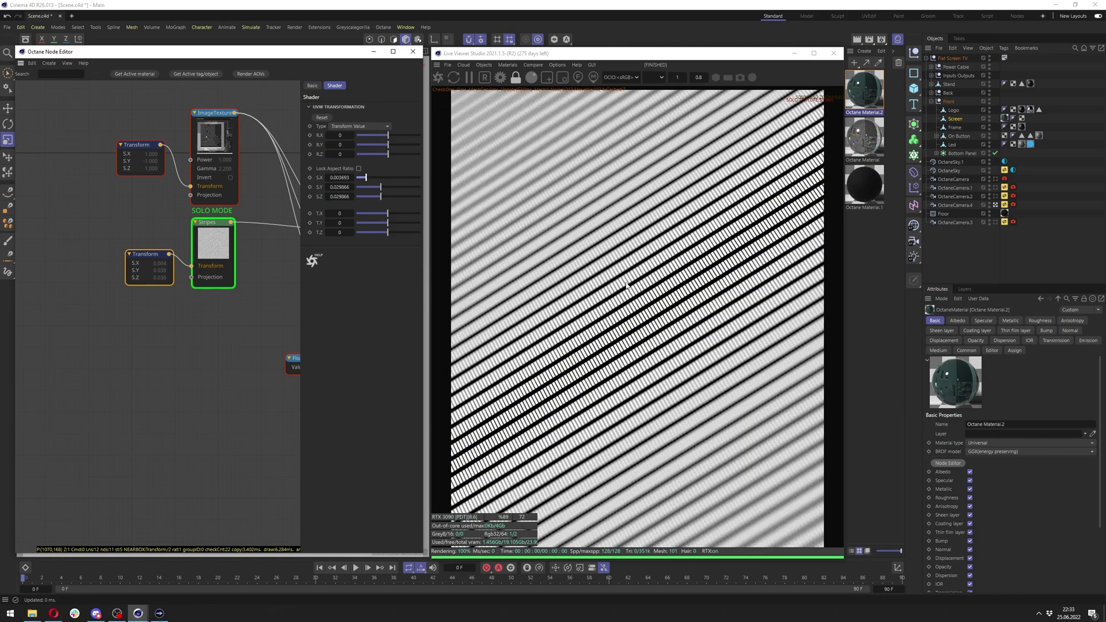
Try lowering the Stripes texture's Thickness 2 to about 0.11, and undo the change.
{"action": "left_click", "coordinate": [209, 242]}
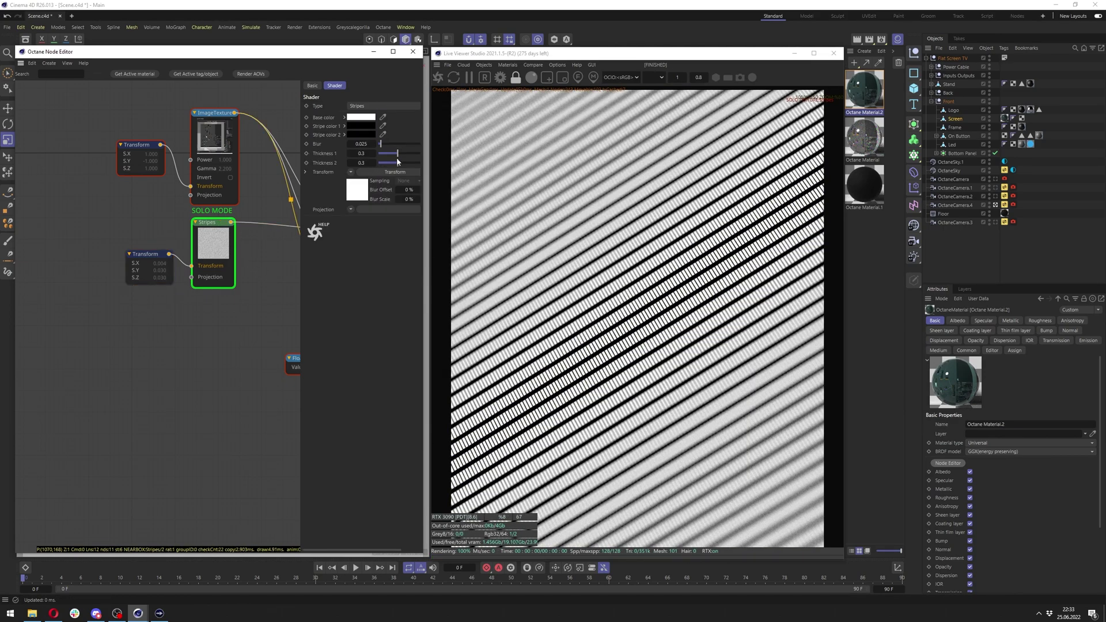
{"action": "left_click_drag", "start_coordinate": [397, 163], "coordinate": [386, 166]}
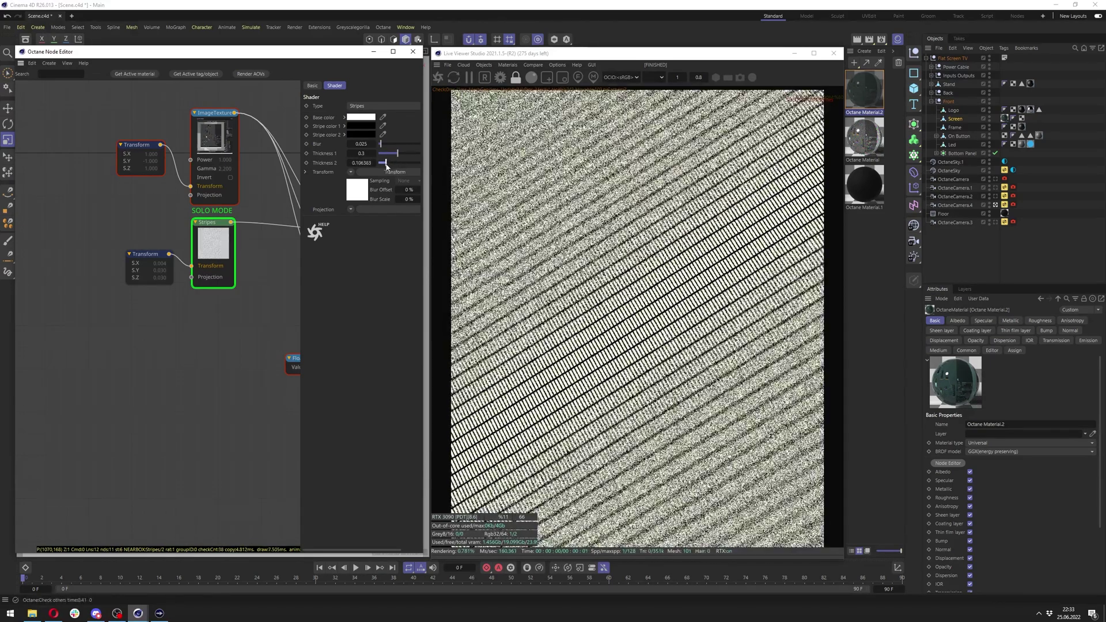
{"action": "key", "text": "ctrl+z"}
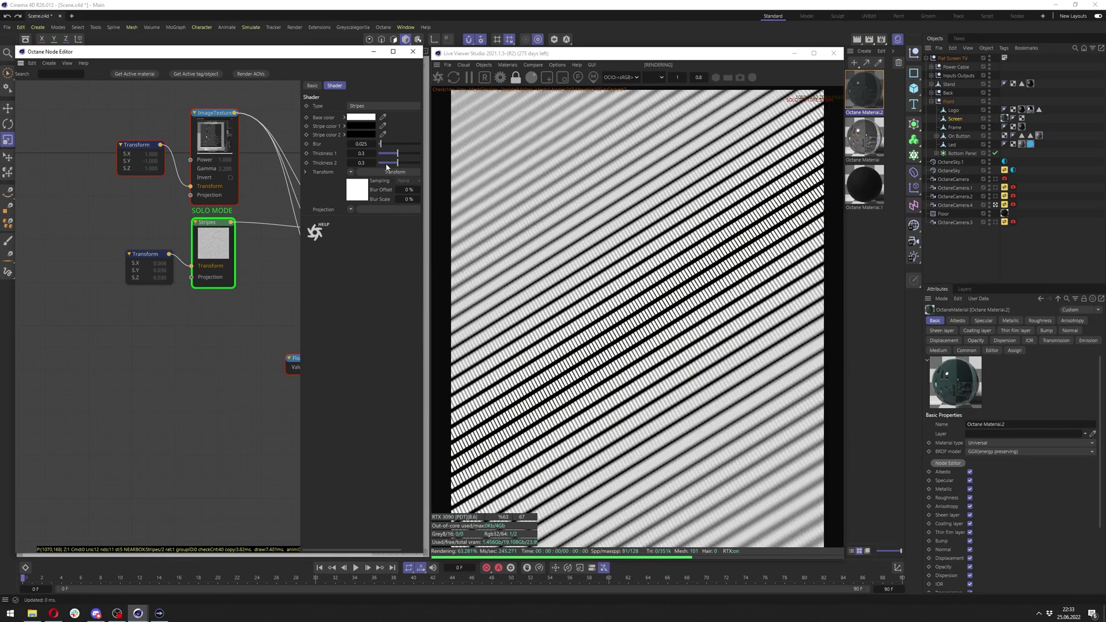
Preview the existing Octane Material on the Screen object with solo mode off as a reference for the pixel pattern.
{"action": "right_click", "coordinate": [232, 258]}
{"action": "left_click", "coordinate": [289, 228]}
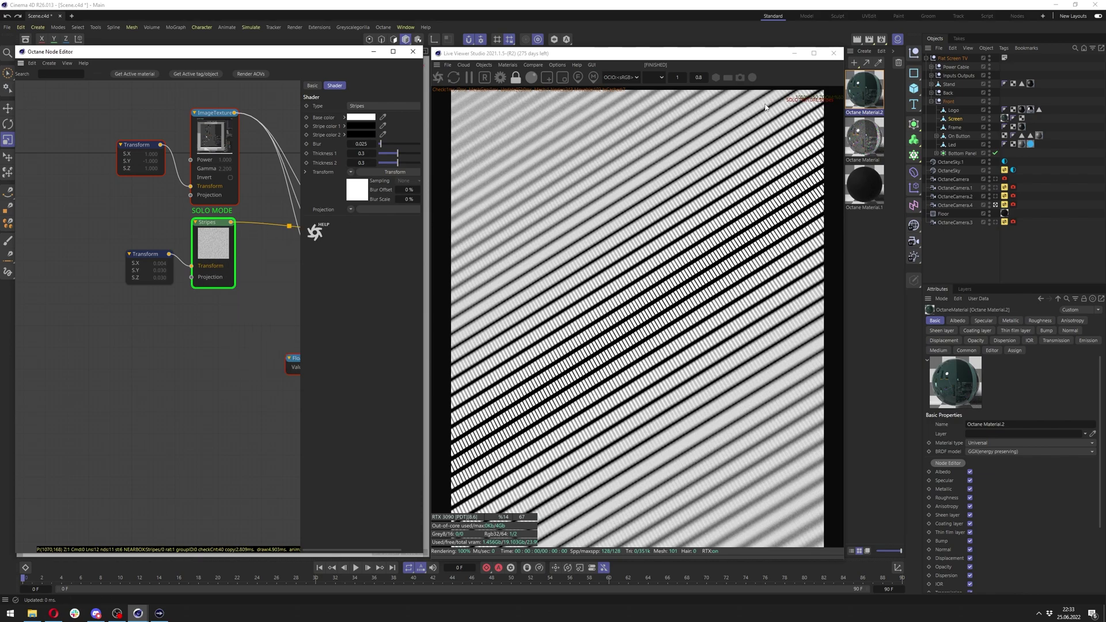
{"action": "left_click", "coordinate": [862, 128]}
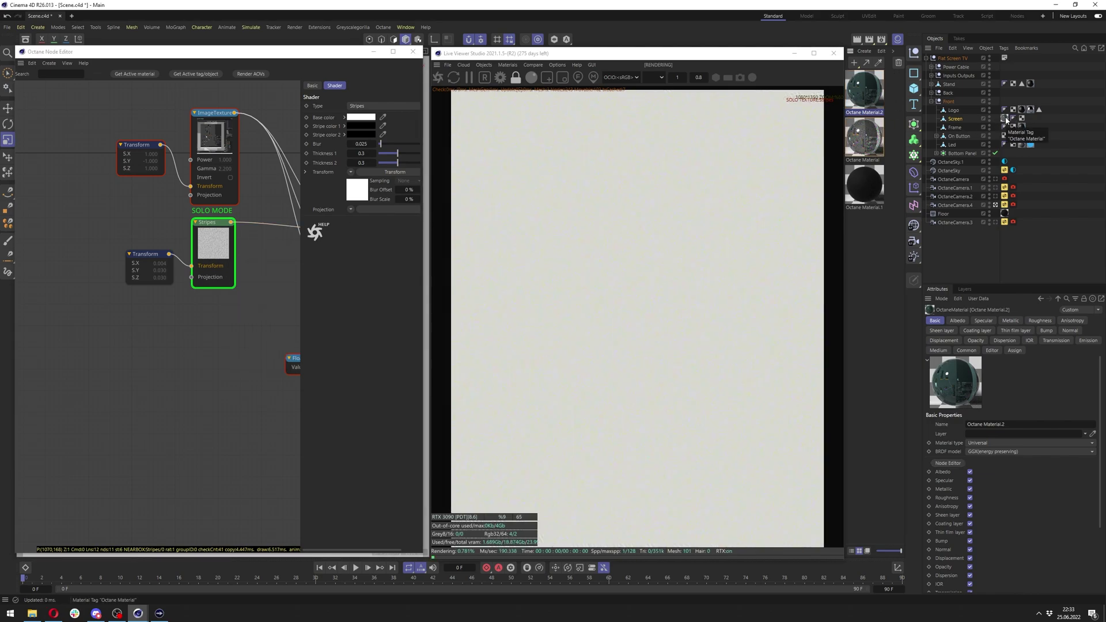
{"action": "right_click", "coordinate": [217, 239]}
{"action": "left_click", "coordinate": [242, 259]}
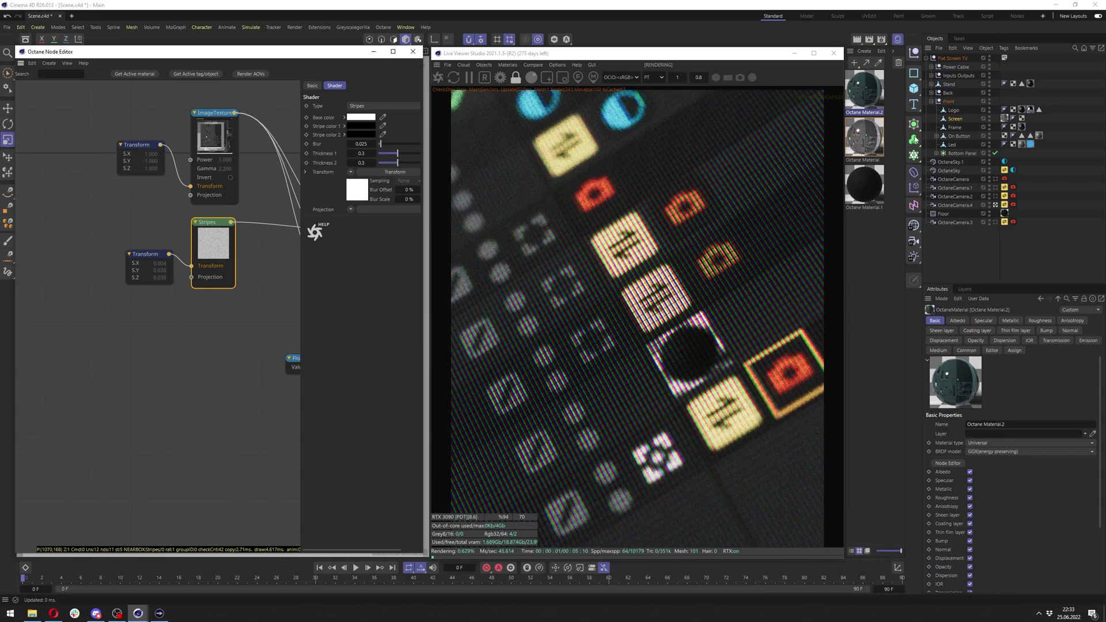
Put Octane Material.2 back on the Screen object and solo its Stripes texture again.
{"action": "left_click_drag", "start_coordinate": [916, 140], "coordinate": [1005, 118]}
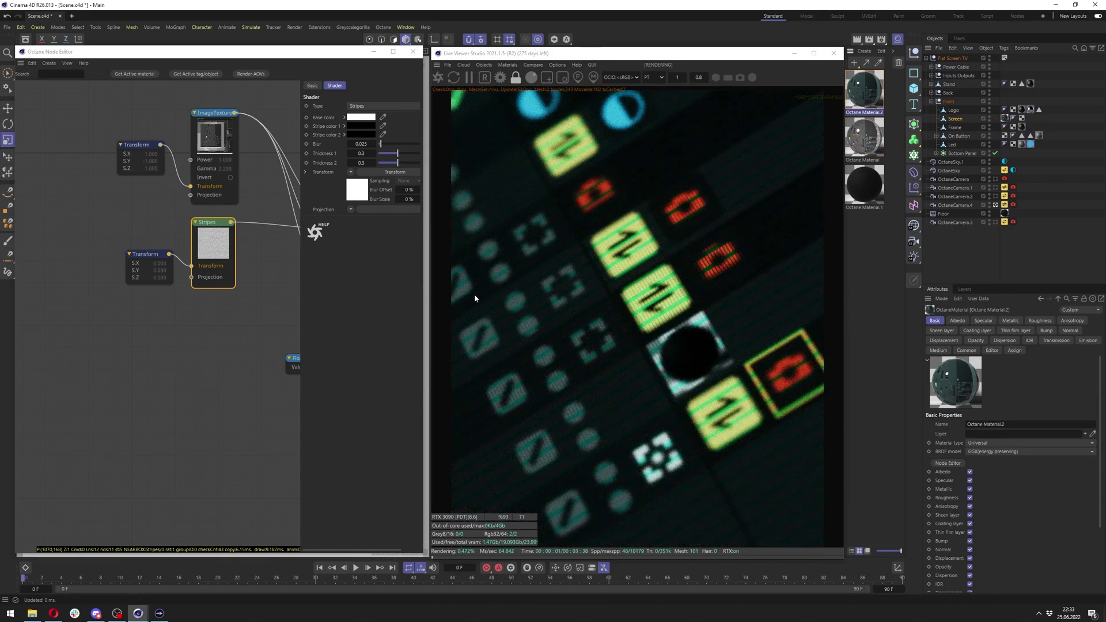
{"action": "right_click", "coordinate": [213, 242]}
{"action": "left_click", "coordinate": [242, 259]}
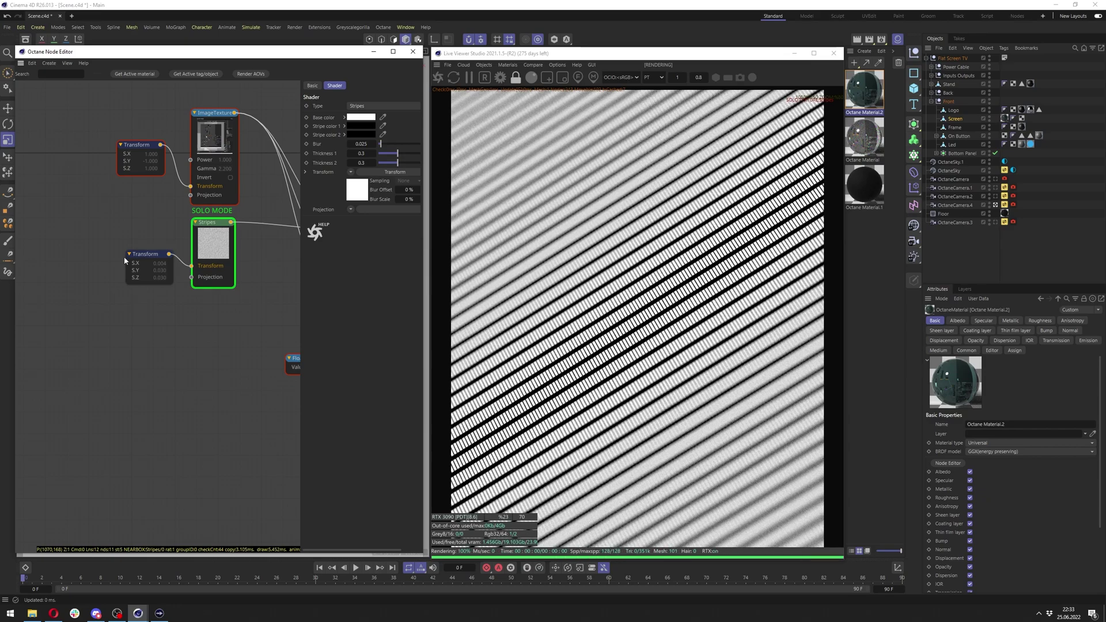
Lower the Stripes Transform's X scale to about 0.003 and set the texture's Thickness 2 to about 0.085 and Thickness 1 to about 0.745.
{"action": "left_click", "coordinate": [138, 265]}
{"action": "left_click_drag", "start_coordinate": [370, 177], "coordinate": [365, 181]}
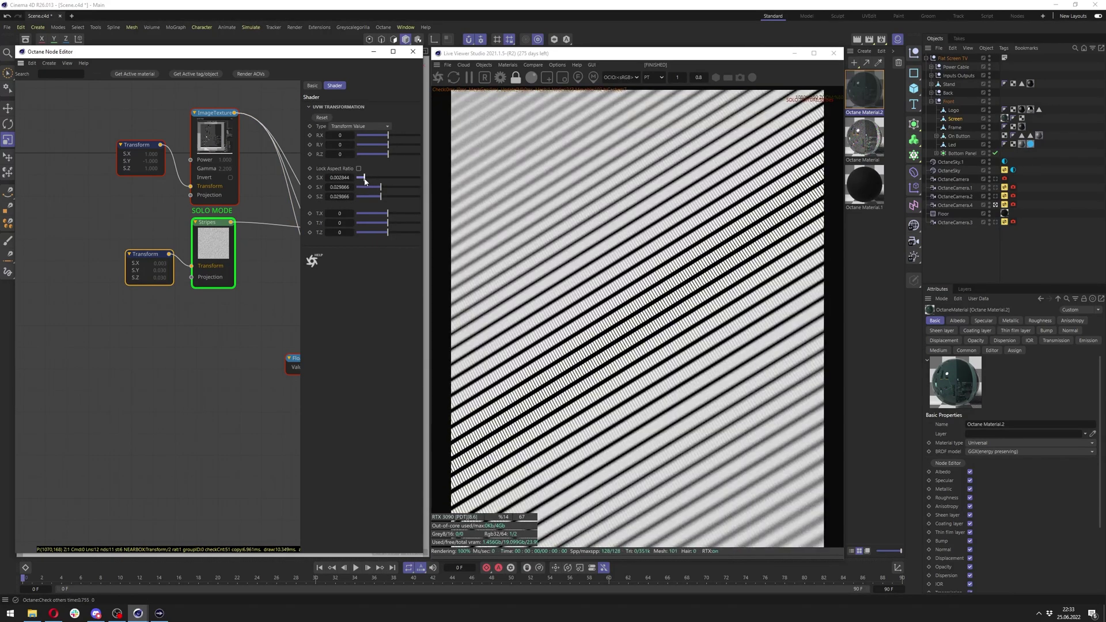
{"action": "left_click", "coordinate": [214, 270]}
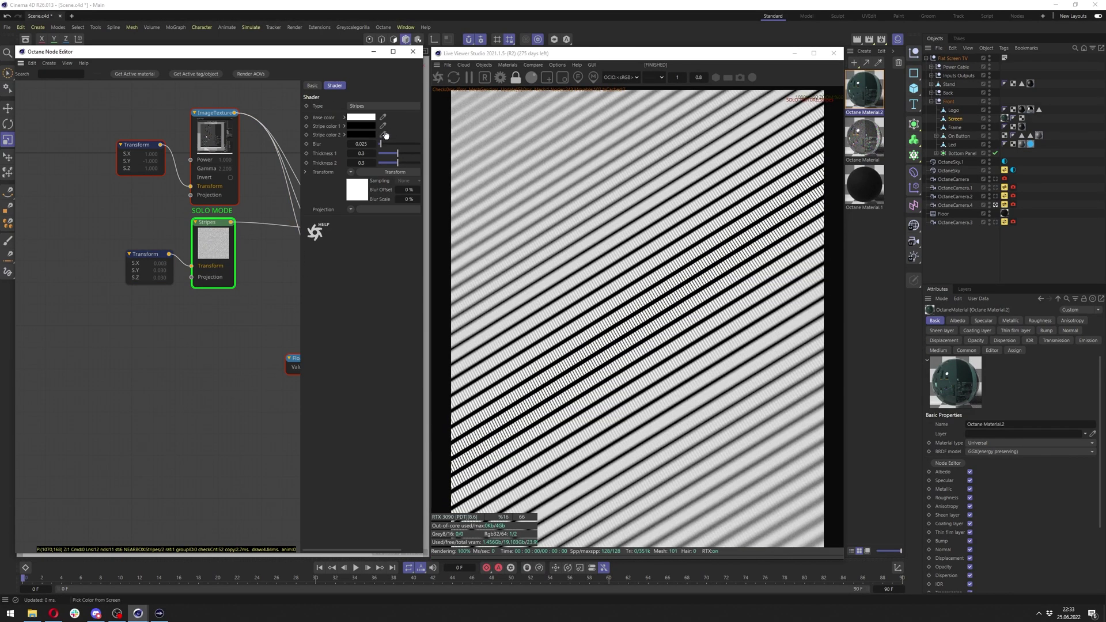
{"action": "left_click_drag", "start_coordinate": [396, 163], "coordinate": [385, 164]}
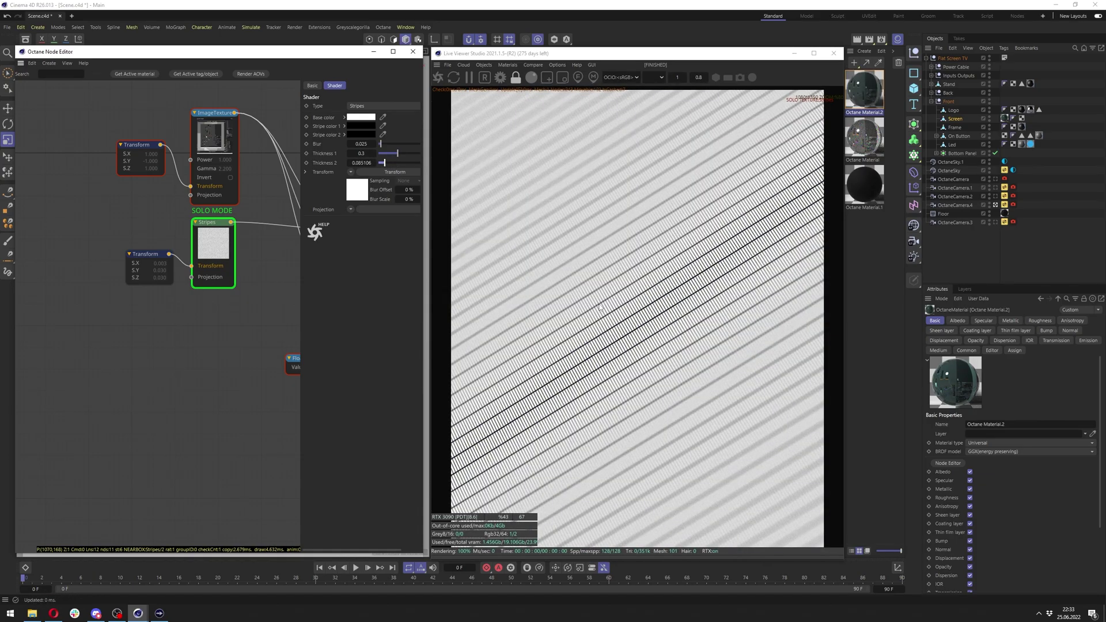
{"action": "left_click_drag", "start_coordinate": [397, 153], "coordinate": [423, 151]}
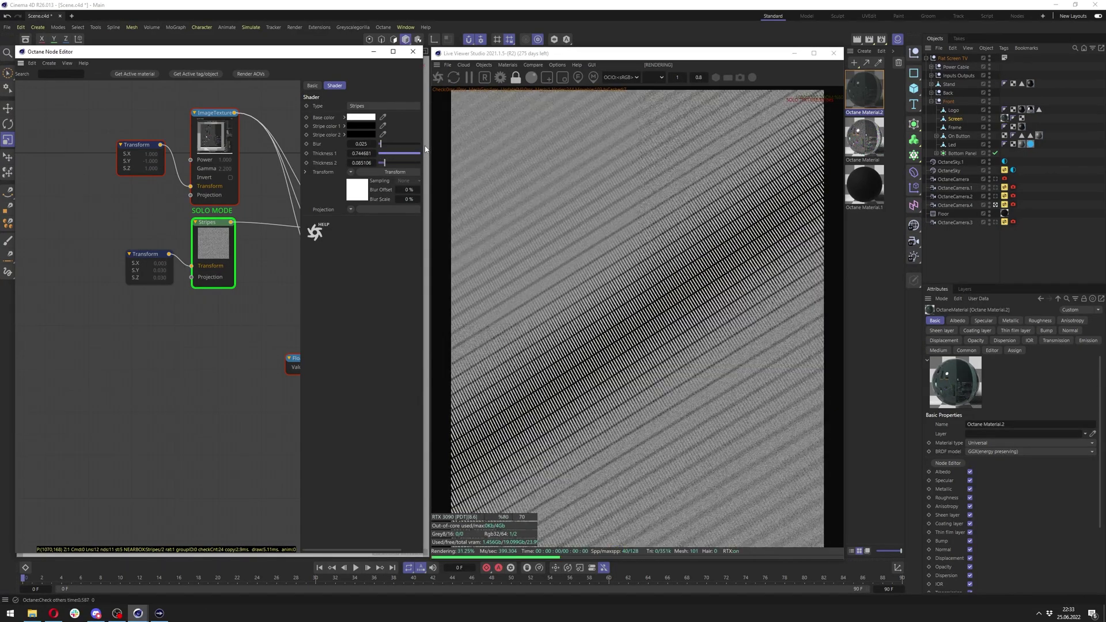
Rebalance the Stripes pattern by reducing Thickness 1 to about 0.25 and tuning the Transform's X scale to about 0.004.
{"action": "left_click", "coordinate": [149, 254]}
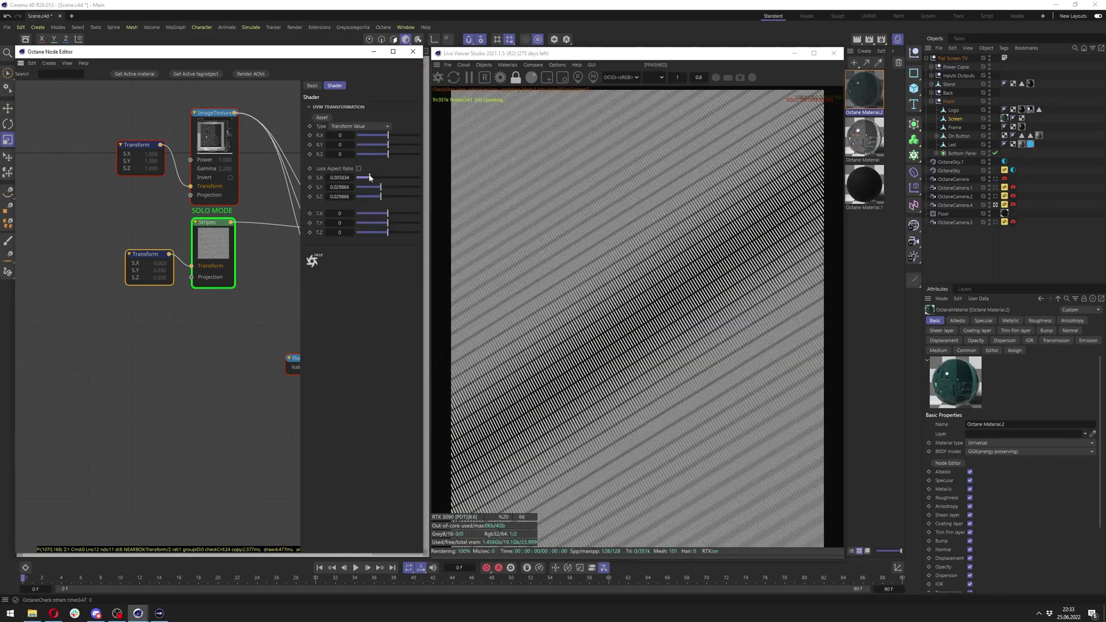
{"action": "left_click_drag", "start_coordinate": [362, 177], "coordinate": [376, 175]}
{"action": "left_click", "coordinate": [210, 223]}
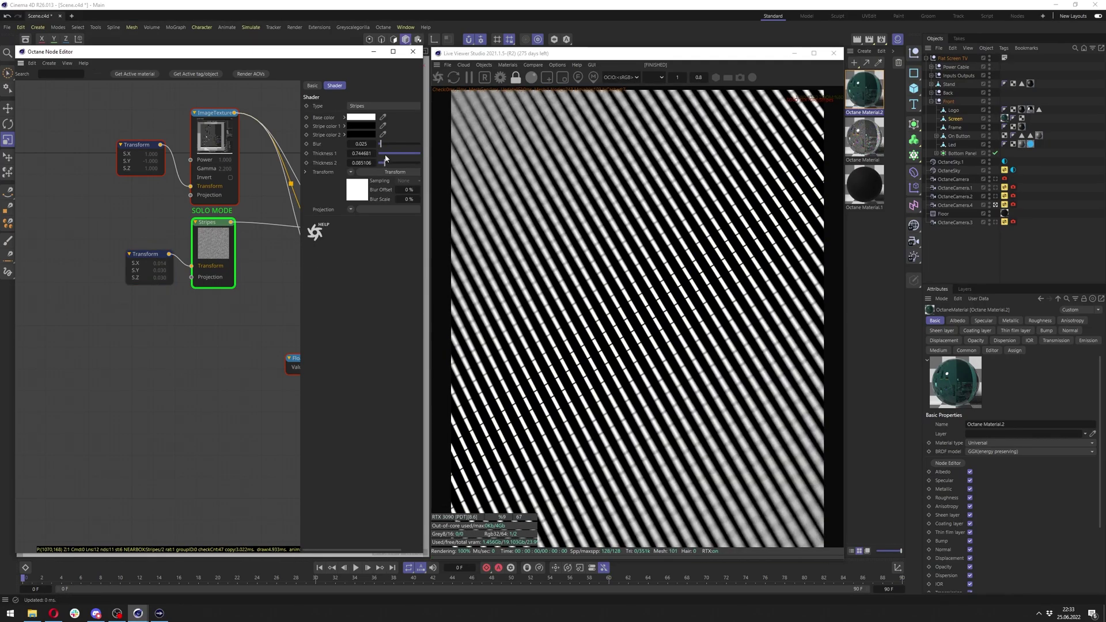
{"action": "left_click", "coordinate": [147, 254]}
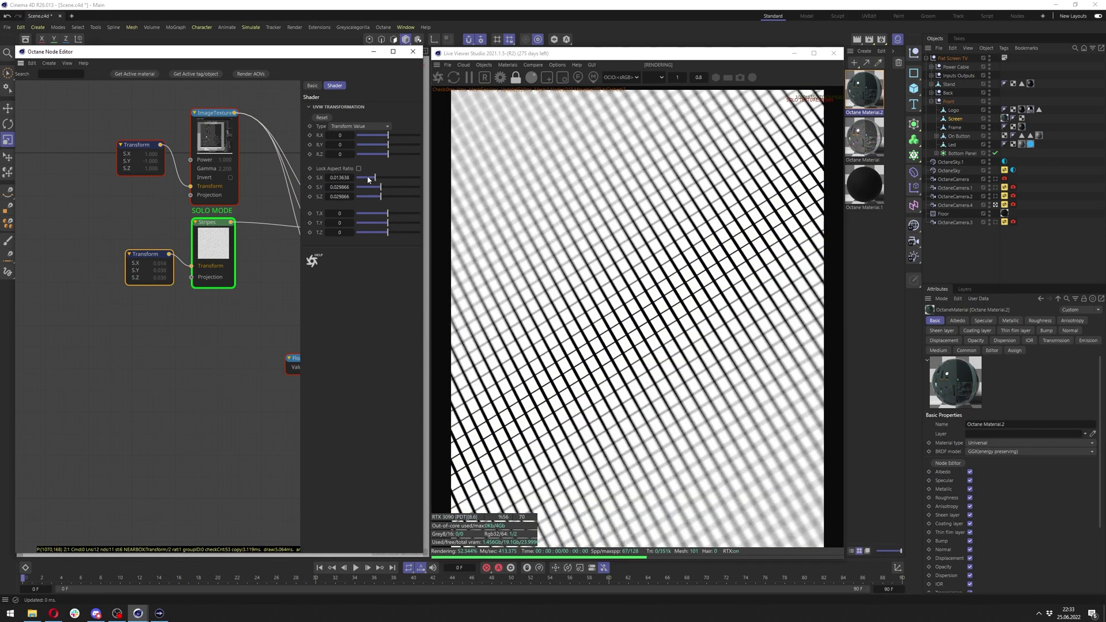
{"action": "left_click_drag", "start_coordinate": [375, 177], "coordinate": [369, 180]}
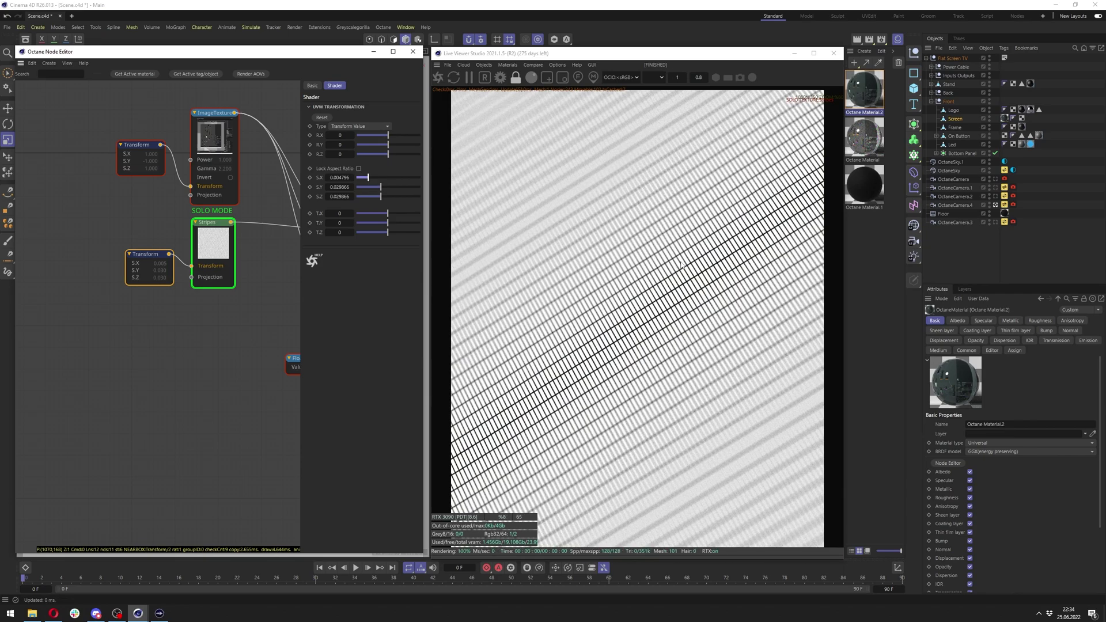
{"action": "left_click_drag", "start_coordinate": [368, 178], "coordinate": [366, 177]}
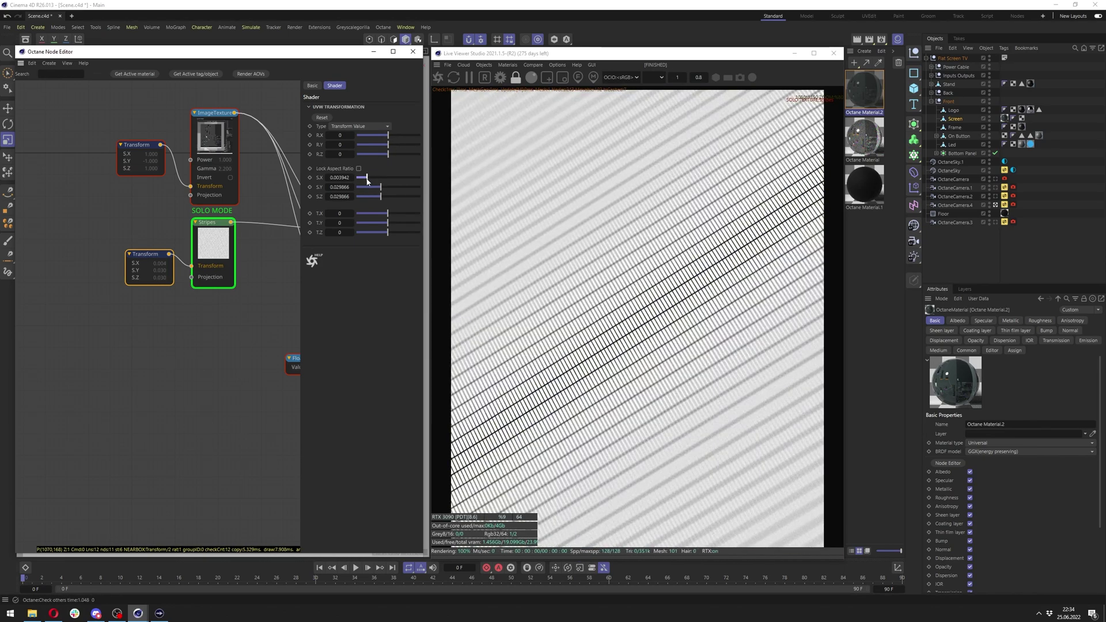
Try duplicating the Stripes texture together with its Transform, and undo the copy.
{"action": "left_click", "coordinate": [214, 248]}
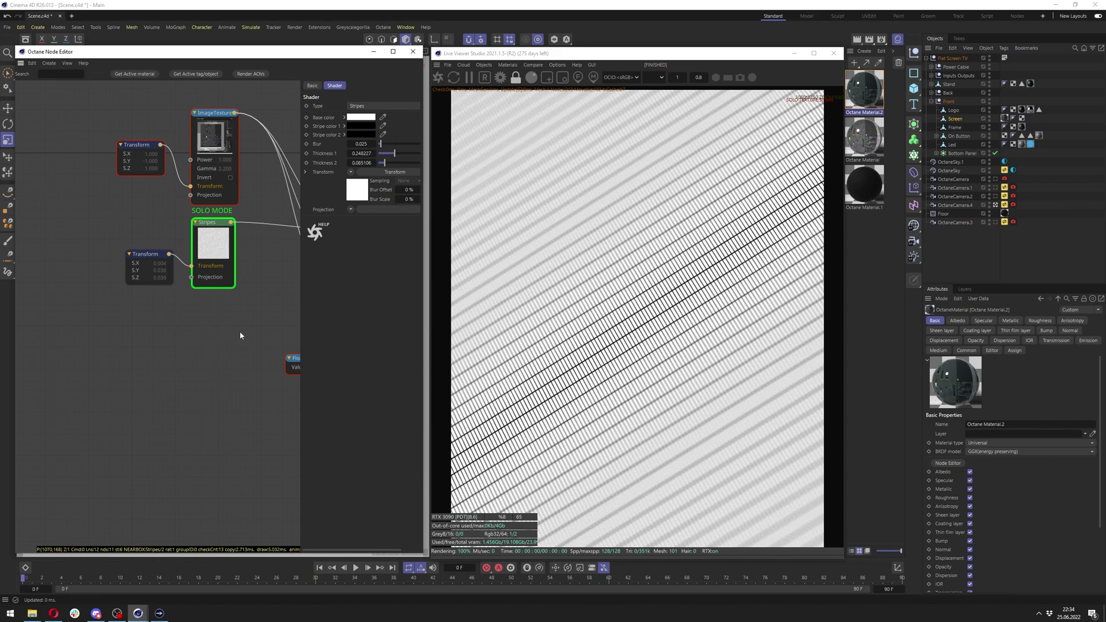
{"action": "left_click_drag", "start_coordinate": [240, 333], "coordinate": [147, 247]}
{"action": "left_click_drag", "start_coordinate": [215, 258], "coordinate": [215, 344], "text": "ctrl"}
{"action": "key", "text": "ctrl+z"}
Solo the Stripes texture again and raise its Thickness 1 to about 0.745.
{"action": "right_click", "coordinate": [209, 258]}
{"action": "left_click", "coordinate": [221, 267]}
{"action": "left_click_drag", "start_coordinate": [394, 153], "coordinate": [423, 154]}
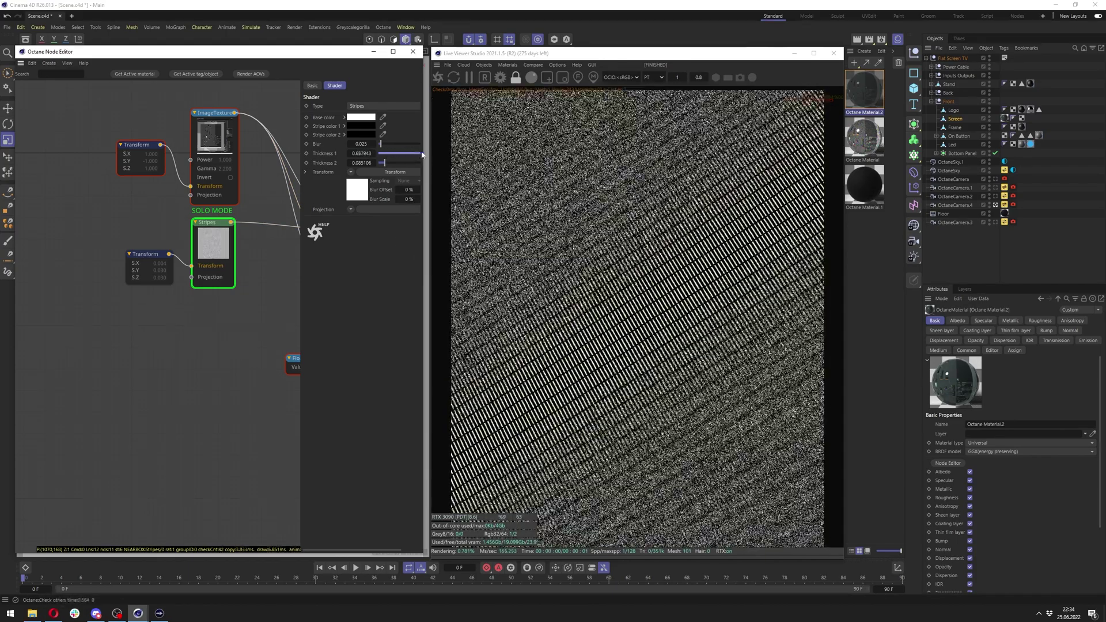
Duplicate OctaneCamera.4 and move the copy in close to the stripe pattern on the screen.
{"action": "left_click", "coordinate": [373, 52]}
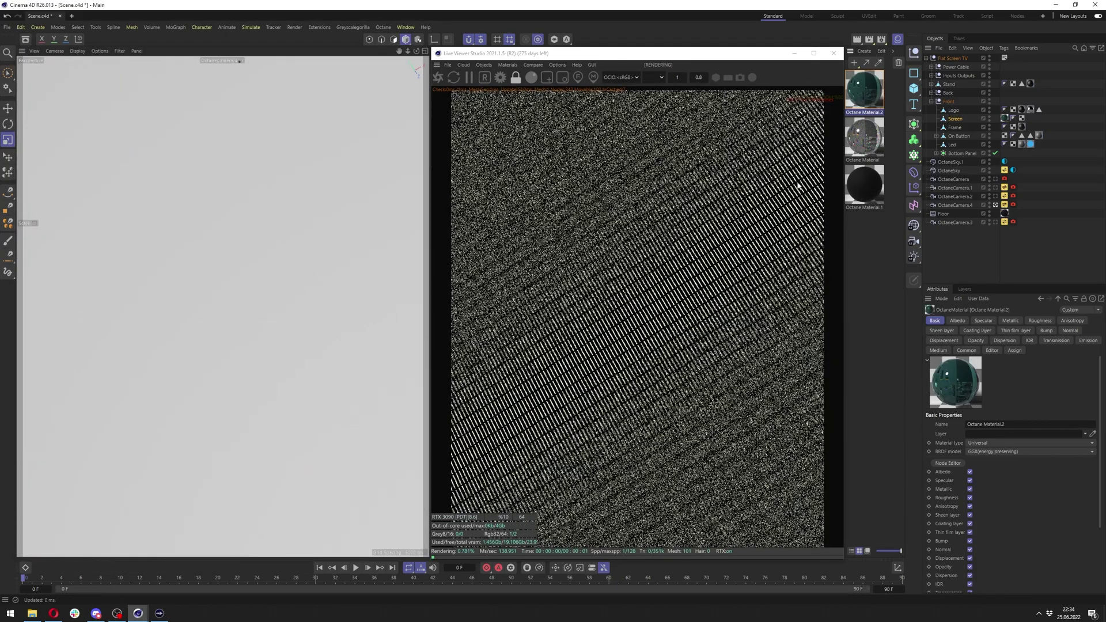
{"action": "left_click", "coordinate": [960, 205]}
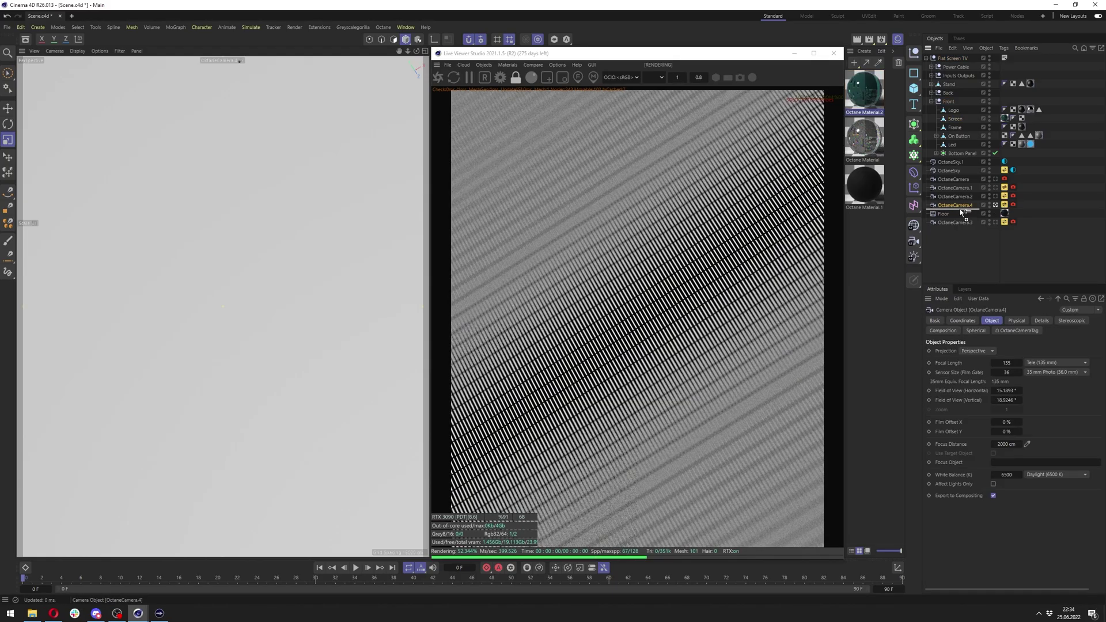
{"action": "left_click_drag", "start_coordinate": [960, 211], "coordinate": [961, 213], "text": "ctrl"}
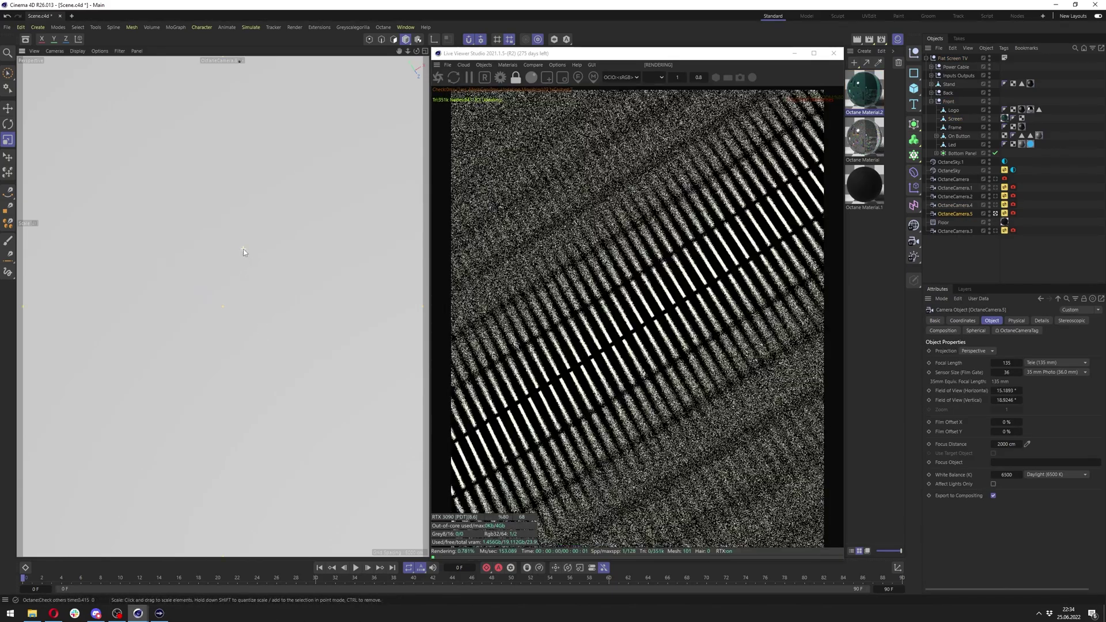
{"action": "mouse_move", "coordinate": [243, 249]}
{"action": "left_mouse_down", "text": "alt"}
{"action": "mouse_move", "coordinate": [246, 235]}
{"action": "mouse_move", "coordinate": [279, 254]}
{"action": "left_mouse_up", "text": "alt"}
{"action": "scroll", "coordinate": [277, 259], "scroll_direction": "up", "scroll_amount": 4}
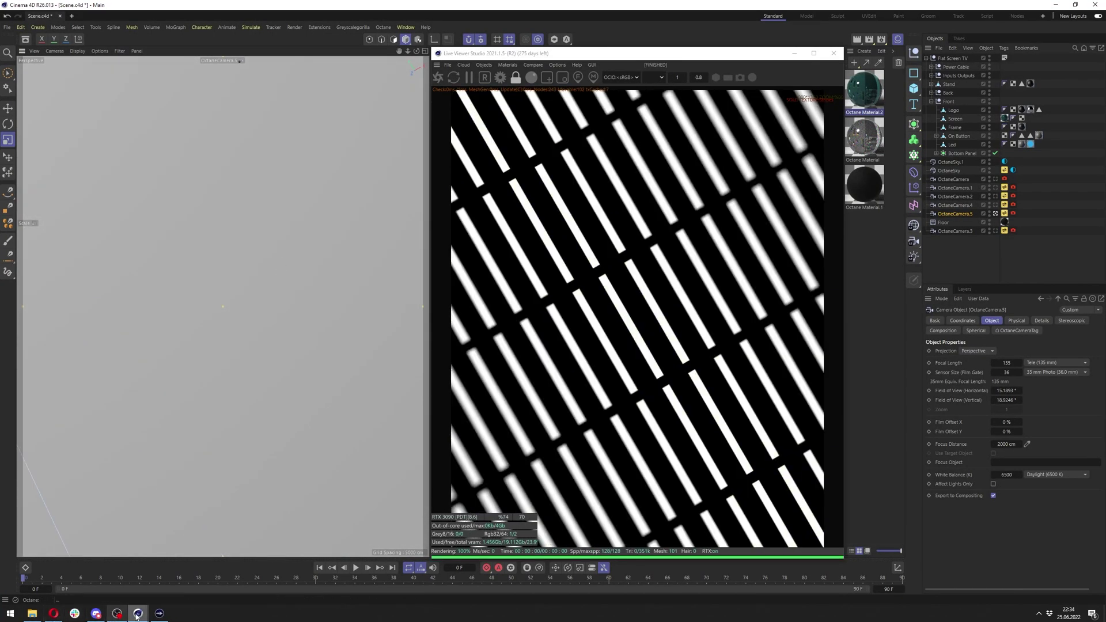
Bring the Octane Node Editor back up and raise the Stripes Transform's X scale to about 0.0136.
{"action": "mouse_move", "coordinate": [137, 614]}
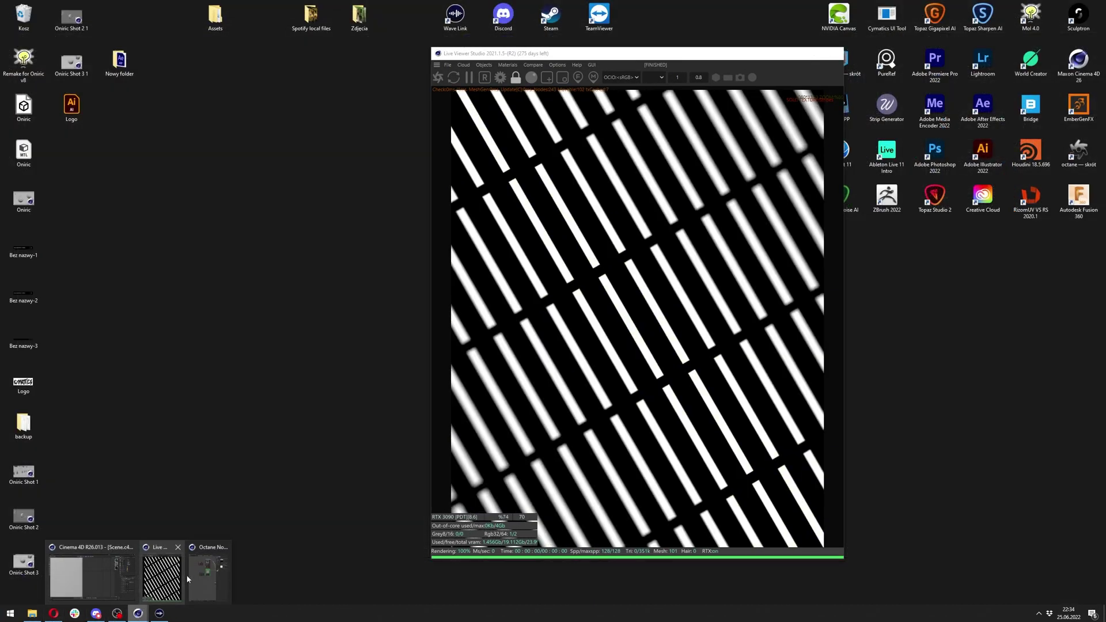
{"action": "left_click", "coordinate": [207, 578]}
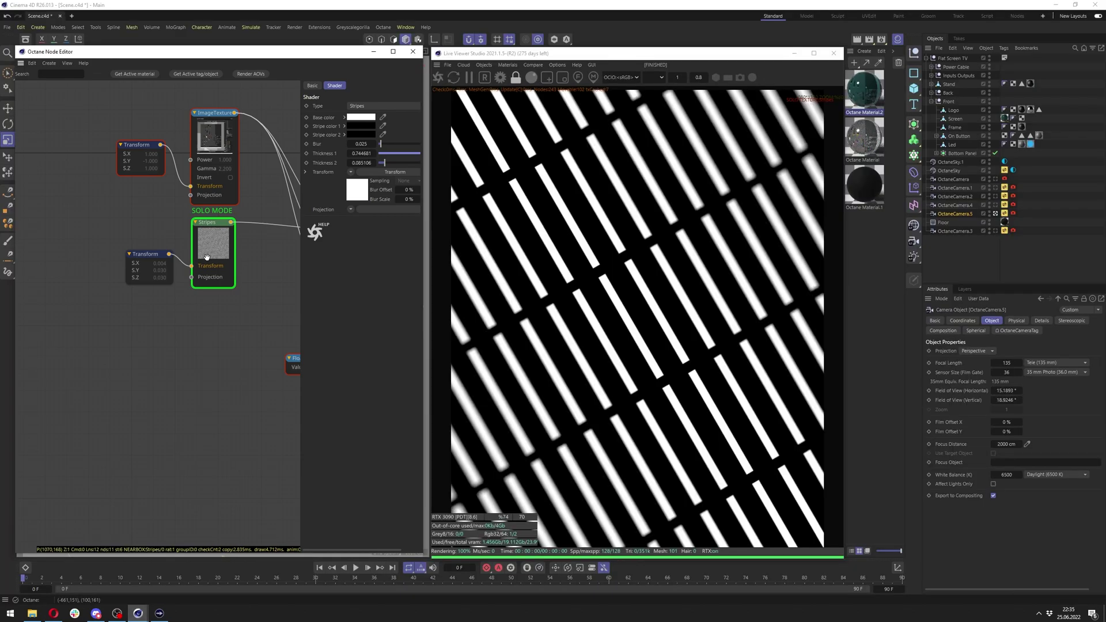
{"action": "left_click", "coordinate": [166, 269]}
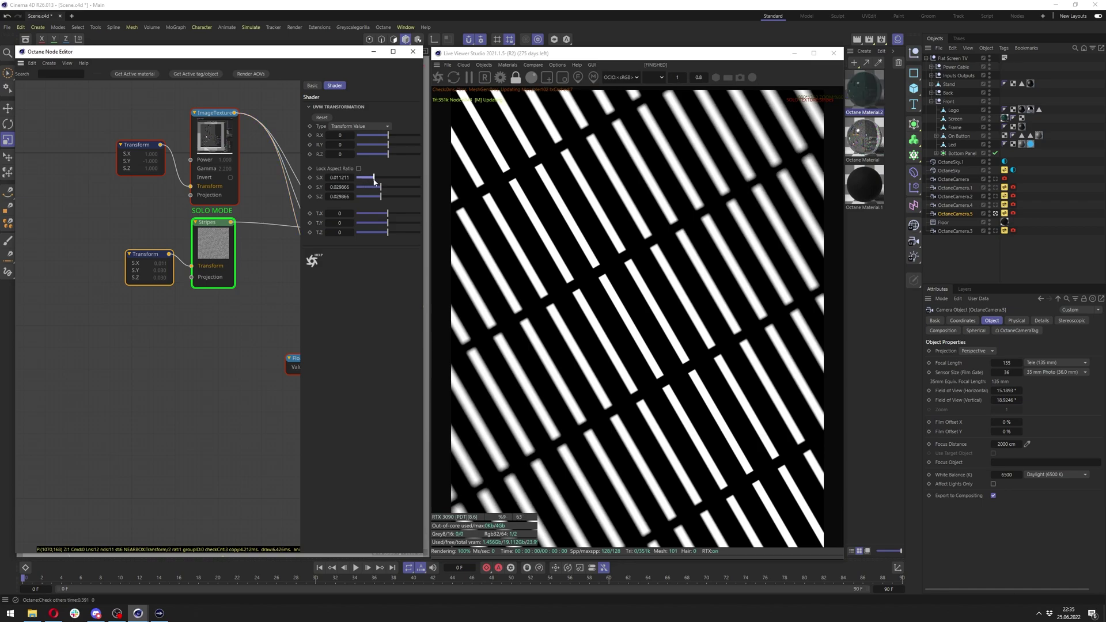
{"action": "left_click_drag", "start_coordinate": [367, 178], "coordinate": [376, 179]}
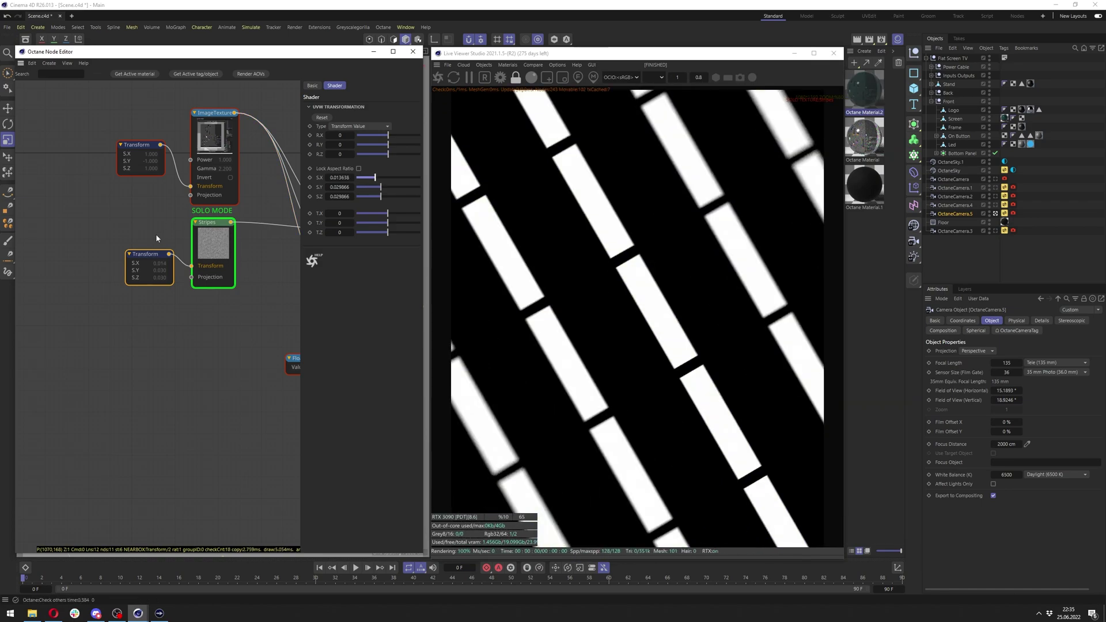
Turn off solo mode on the Stripes texture to view the full material.
{"action": "scroll", "coordinate": [208, 268], "scroll_direction": "down", "scroll_amount": 2}
{"action": "scroll", "coordinate": [208, 267], "scroll_direction": "down", "scroll_amount": 1}
{"action": "middle_click_drag", "start_coordinate": [208, 268], "coordinate": [99, 268]}
{"action": "scroll", "coordinate": [175, 257], "scroll_direction": "up", "scroll_amount": 4}
{"action": "right_click", "coordinate": [87, 232]}
{"action": "left_click", "coordinate": [106, 250]}
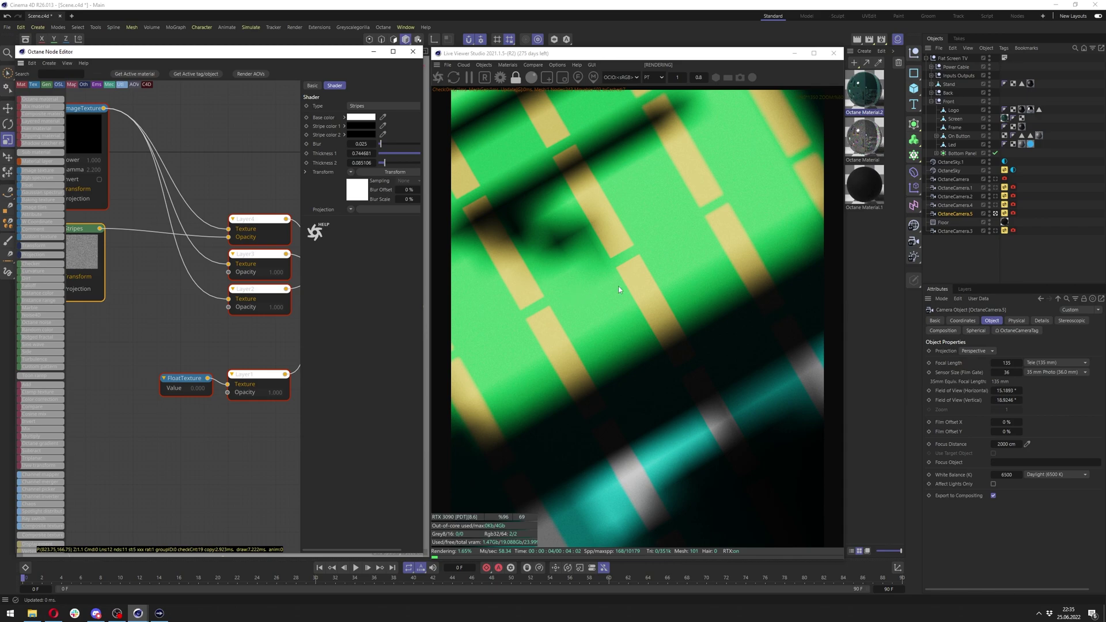
Disconnect the ImageTexture from the Texture inputs of Layer 4, Layer 3 and Layer 2, and solo the Composite texture.
{"action": "middle_click_drag", "start_coordinate": [193, 232], "coordinate": [256, 241]}
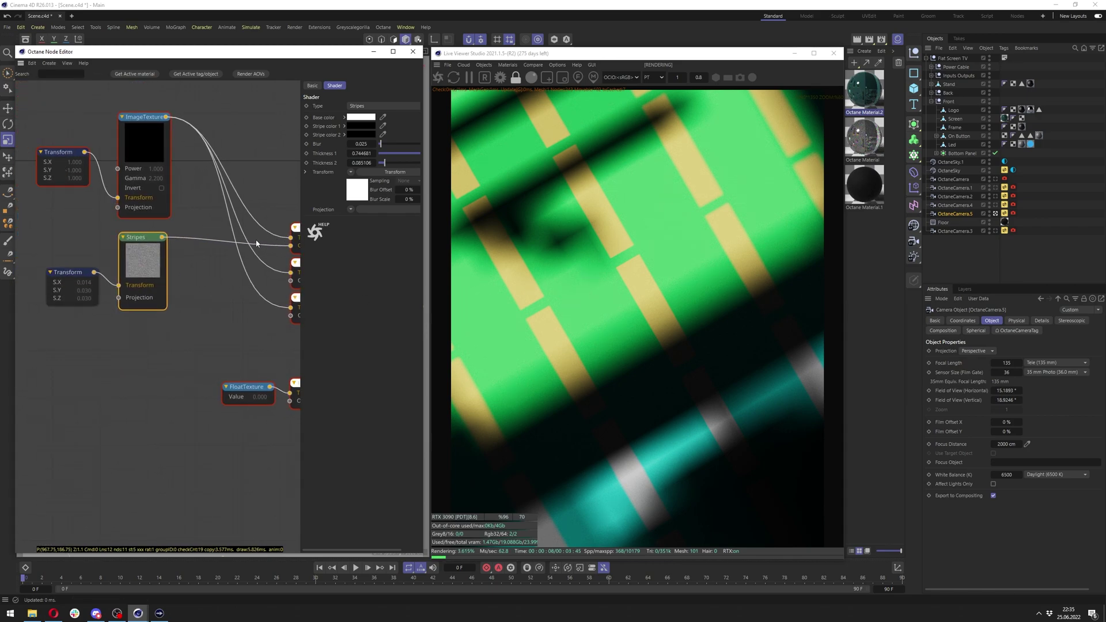
{"action": "left_click_drag", "start_coordinate": [290, 236], "coordinate": [235, 200]}
{"action": "left_click_drag", "start_coordinate": [291, 273], "coordinate": [266, 273]}
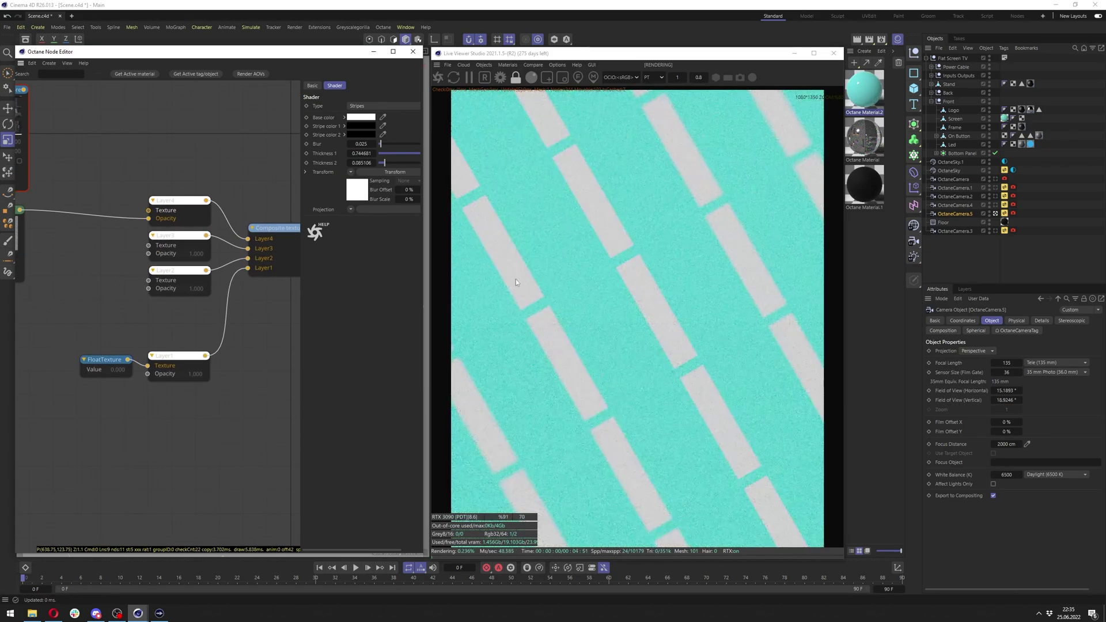
{"action": "right_click", "coordinate": [275, 247]}
{"action": "left_click", "coordinate": [291, 264]}
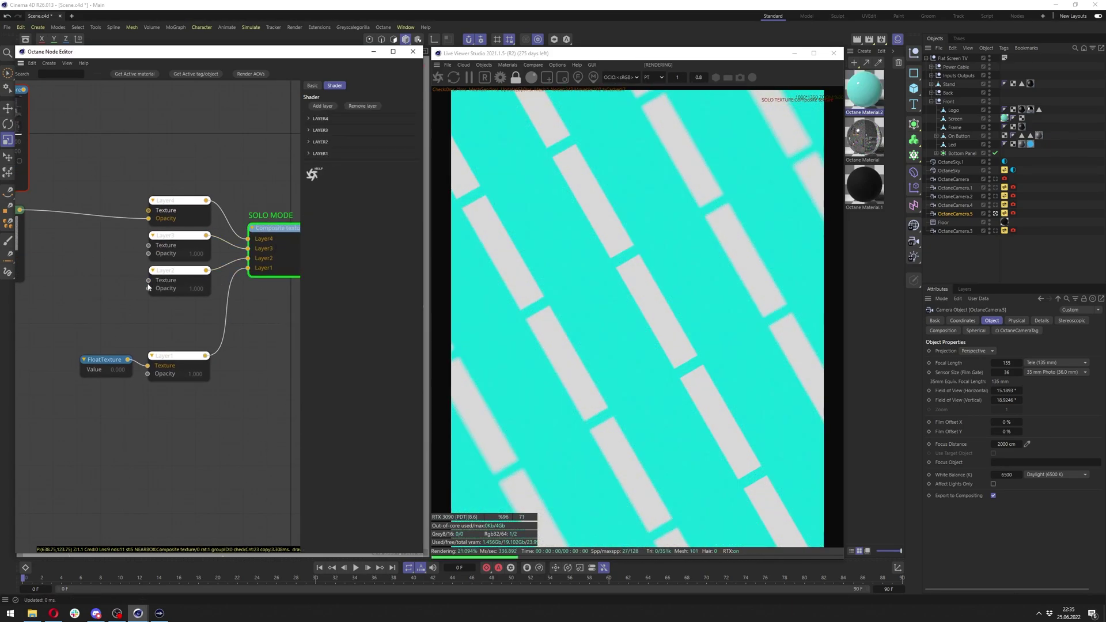
Duplicate the Stripes texture with its Transform twice and connect the copies to the Opacity inputs of Layer 3 and Layer 2.
{"action": "middle_click_drag", "start_coordinate": [151, 283], "coordinate": [254, 286]}
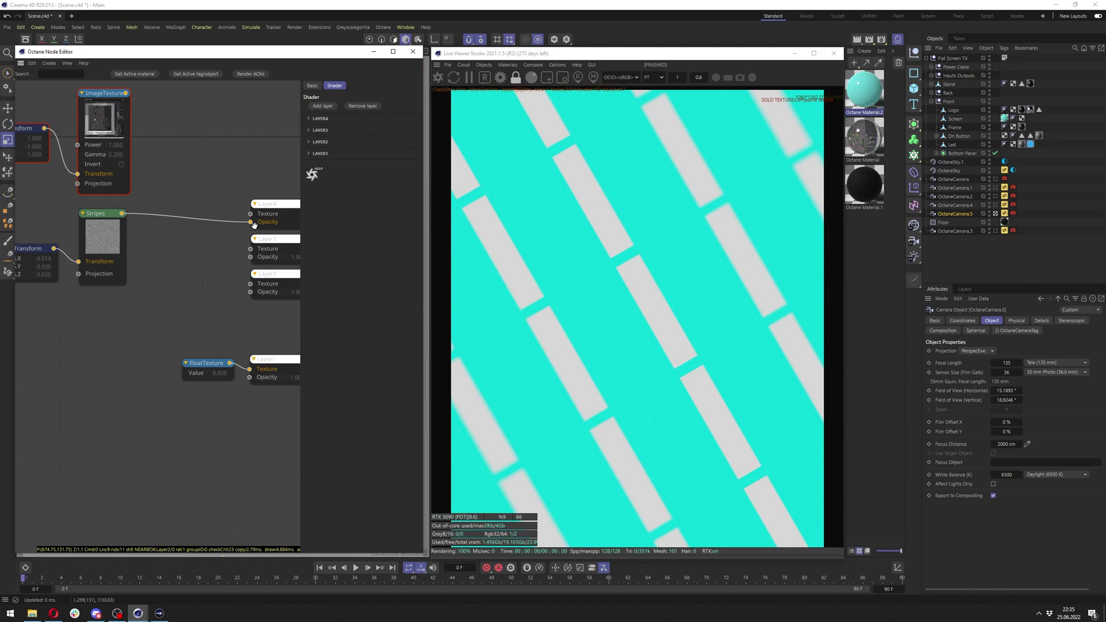
{"action": "middle_click_drag", "start_coordinate": [115, 332], "coordinate": [184, 312]}
{"action": "left_click_drag", "start_coordinate": [203, 293], "coordinate": [81, 215]}
{"action": "left_click_drag", "start_coordinate": [157, 223], "coordinate": [161, 304], "text": "ctrl"}
{"action": "left_click_drag", "start_coordinate": [161, 304], "coordinate": [244, 257], "text": "ctrl"}
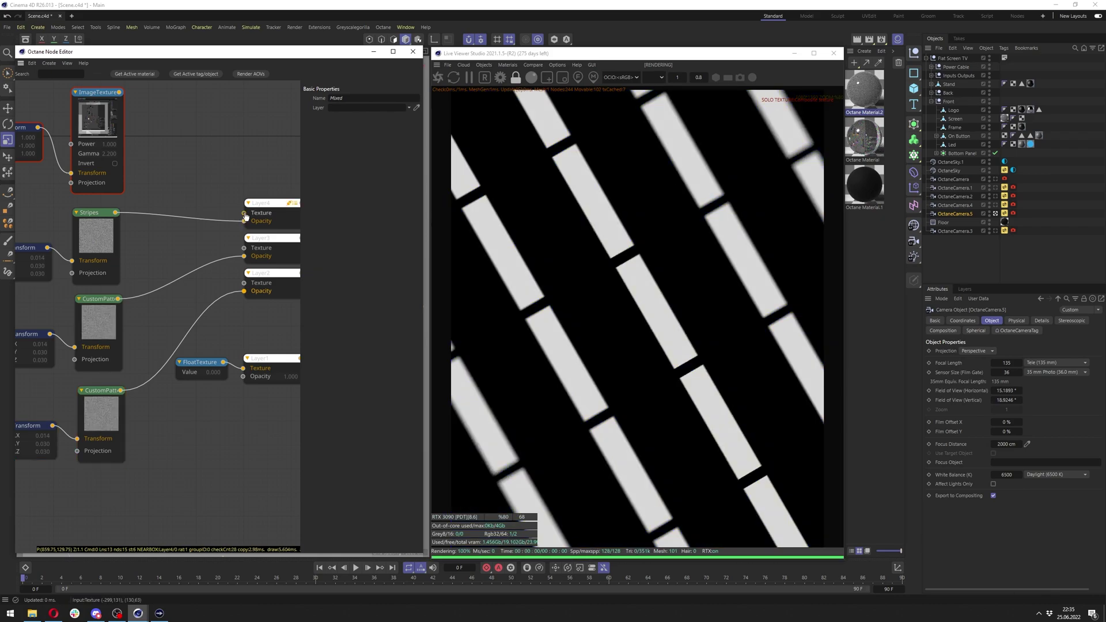
Try connecting the ImageTexture to Layer 4's Texture input and soloing the Stripes texture, and undo the changes.
{"action": "left_click_drag", "start_coordinate": [244, 213], "coordinate": [118, 92]}
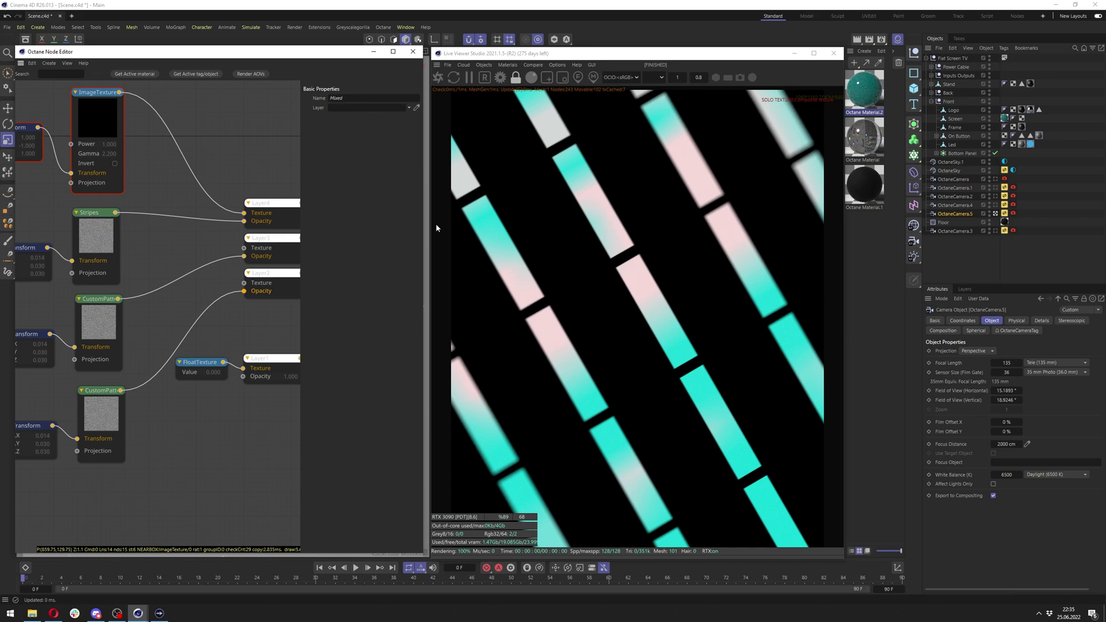
{"action": "right_click", "coordinate": [100, 237]}
{"action": "left_click", "coordinate": [118, 258]}
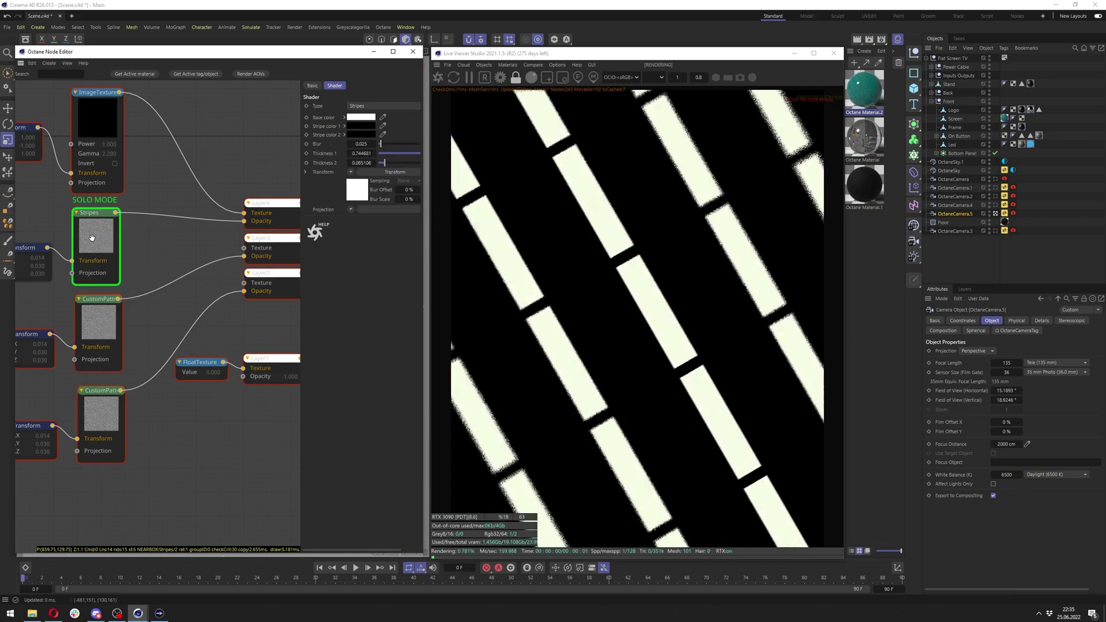
{"action": "left_click_drag", "start_coordinate": [243, 221], "coordinate": [228, 225]}
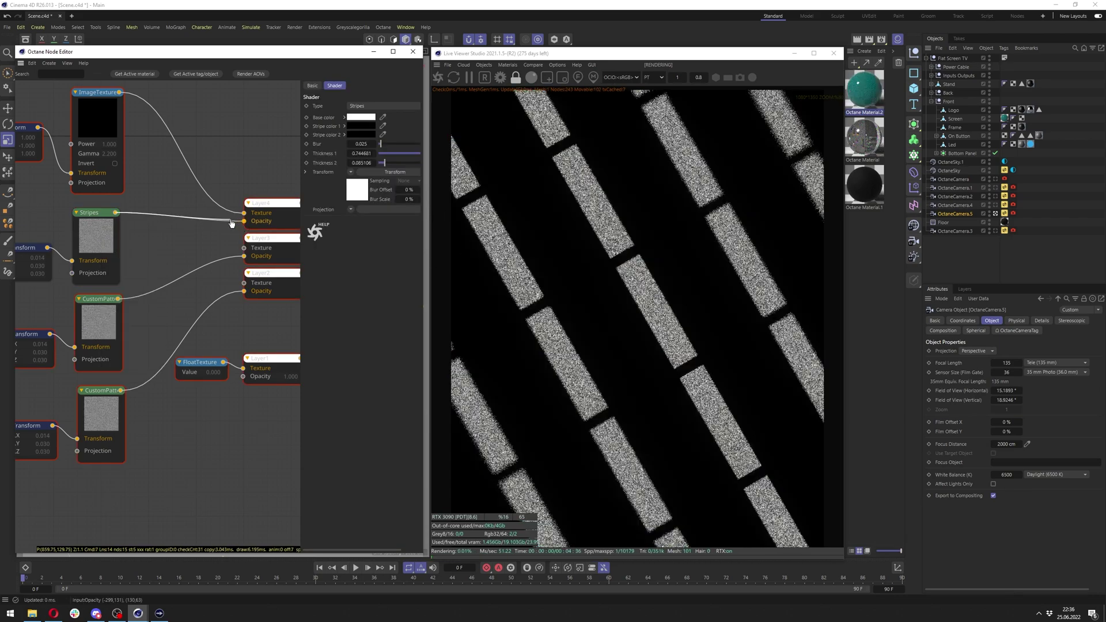
{"action": "key", "text": "ctrl+z"}
{"action": "key", "text": "ctrl+z"}
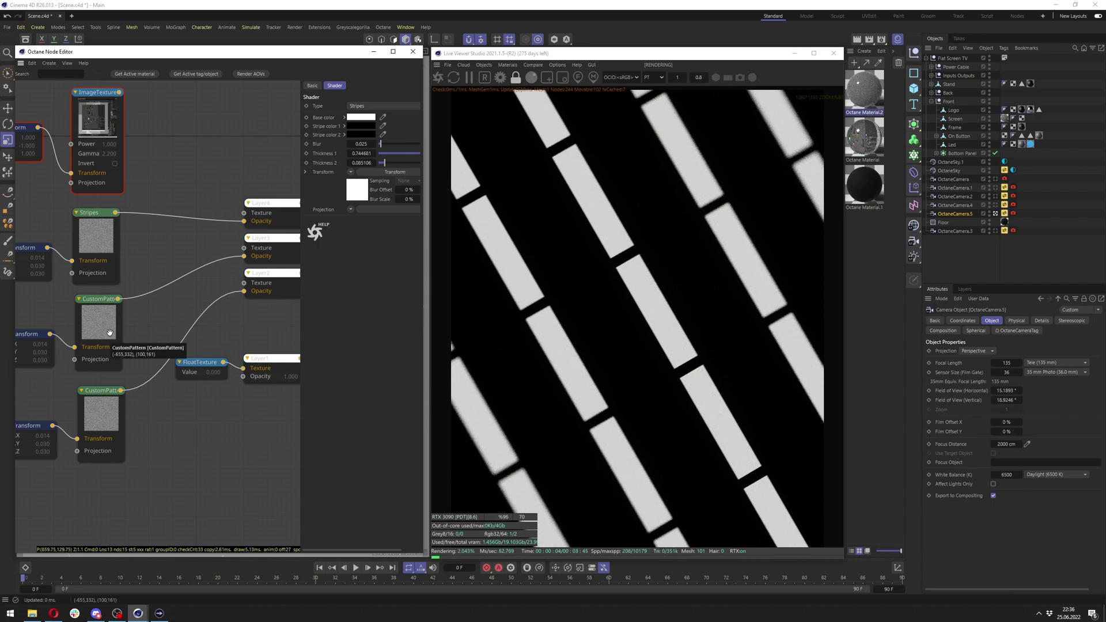
Line up the Stripes node and its two copies in the node graph.
{"action": "left_click_drag", "start_coordinate": [108, 247], "coordinate": [112, 247]}
{"action": "left_click_drag", "start_coordinate": [106, 337], "coordinate": [110, 337]}
{"action": "left_click_drag", "start_coordinate": [108, 403], "coordinate": [106, 398]}
{"action": "middle_click_drag", "start_coordinate": [22, 342], "coordinate": [85, 330]}
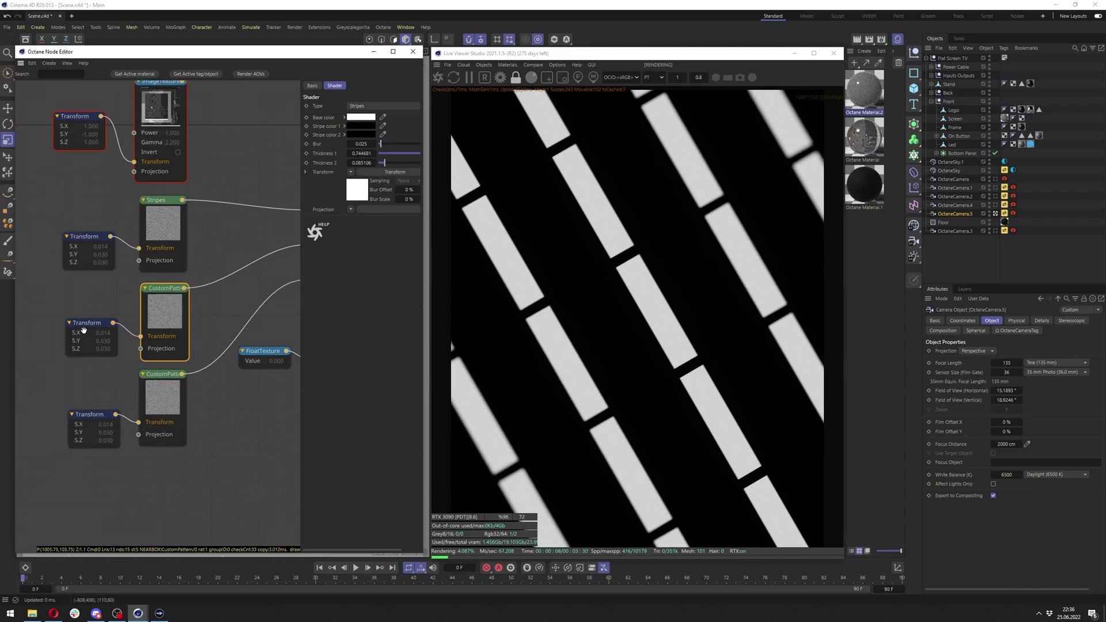
Try small X translations such as 0.0001 and 0.00001 on the Transform of the middle Stripes texture.
{"action": "left_click", "coordinate": [85, 330]}
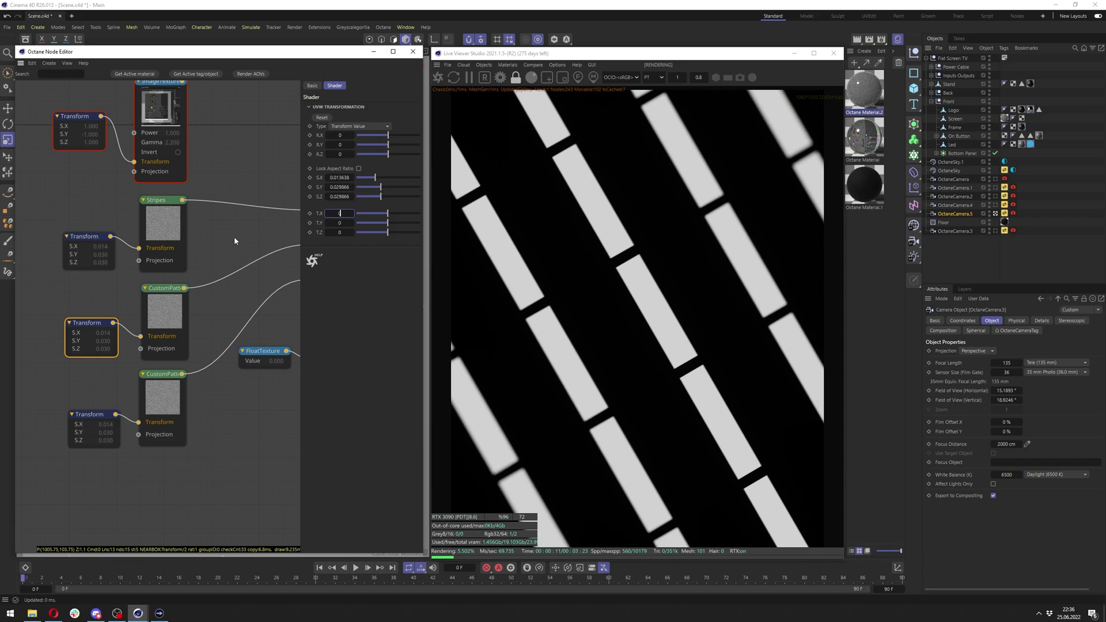
{"action": "middle_click_drag", "start_coordinate": [234, 238], "coordinate": [279, 227]}
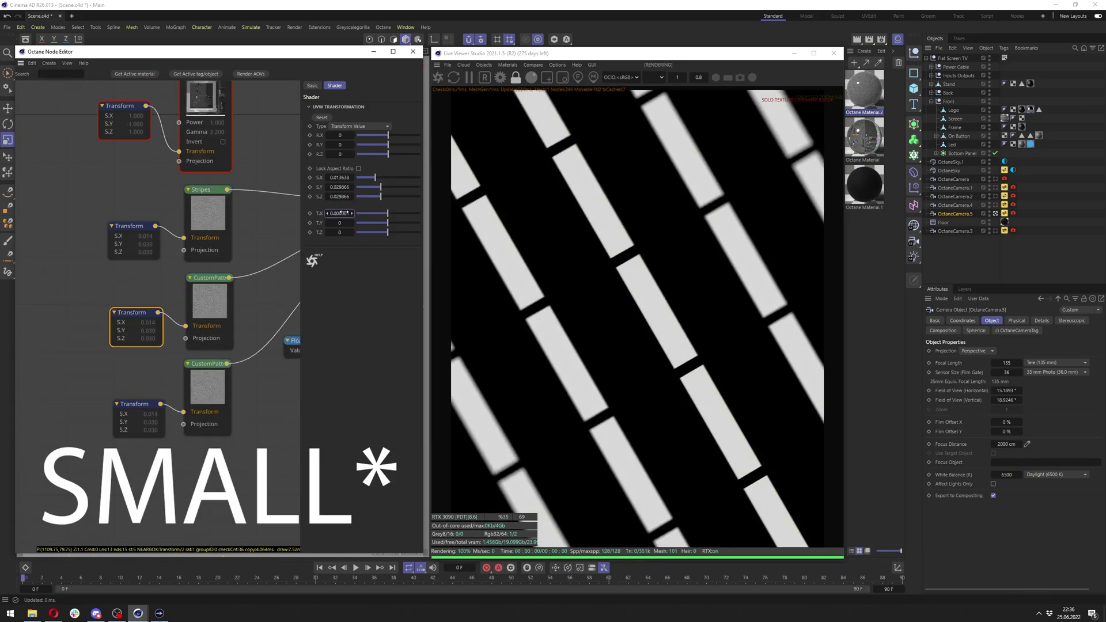
{"action": "key", "text": "Return"}
{"action": "double_click", "coordinate": [347, 214]}
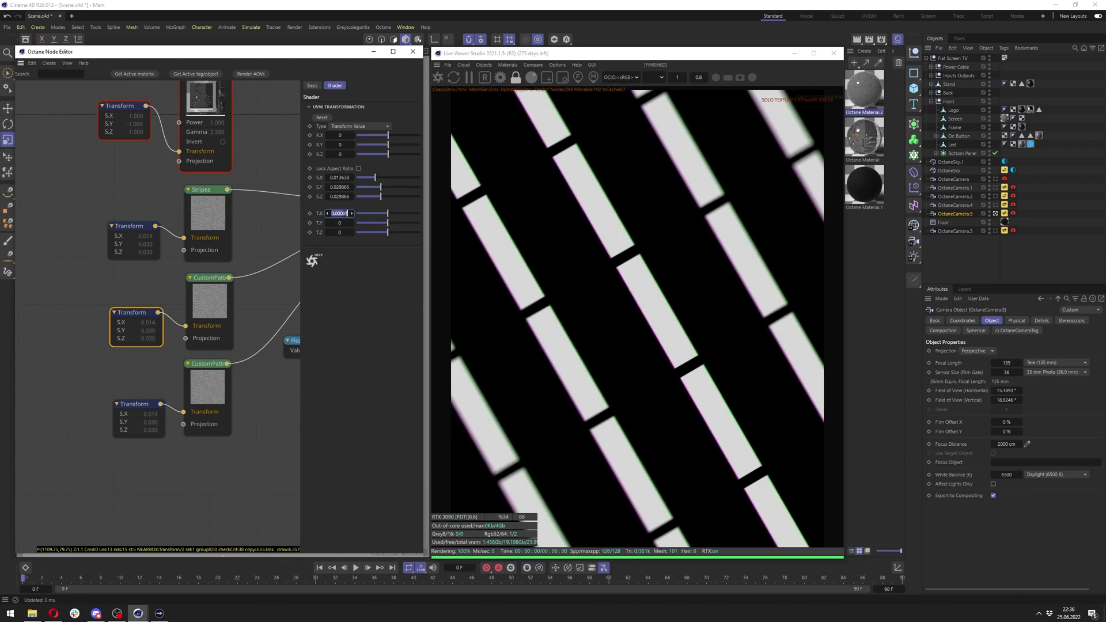
{"action": "key", "text": "Return"}
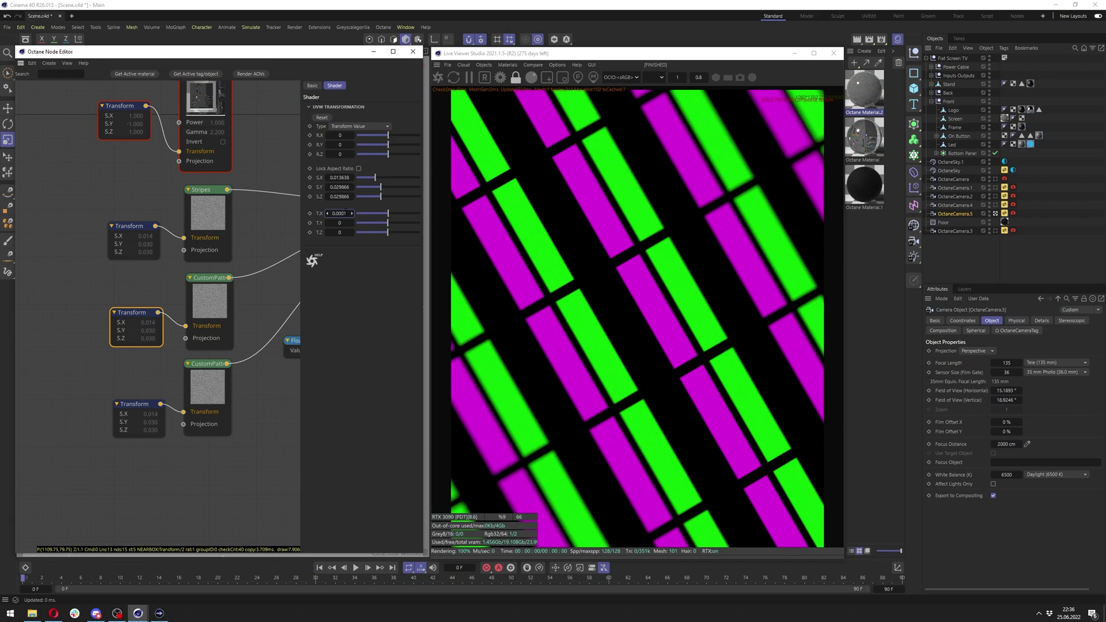
{"action": "key", "text": "Return"}
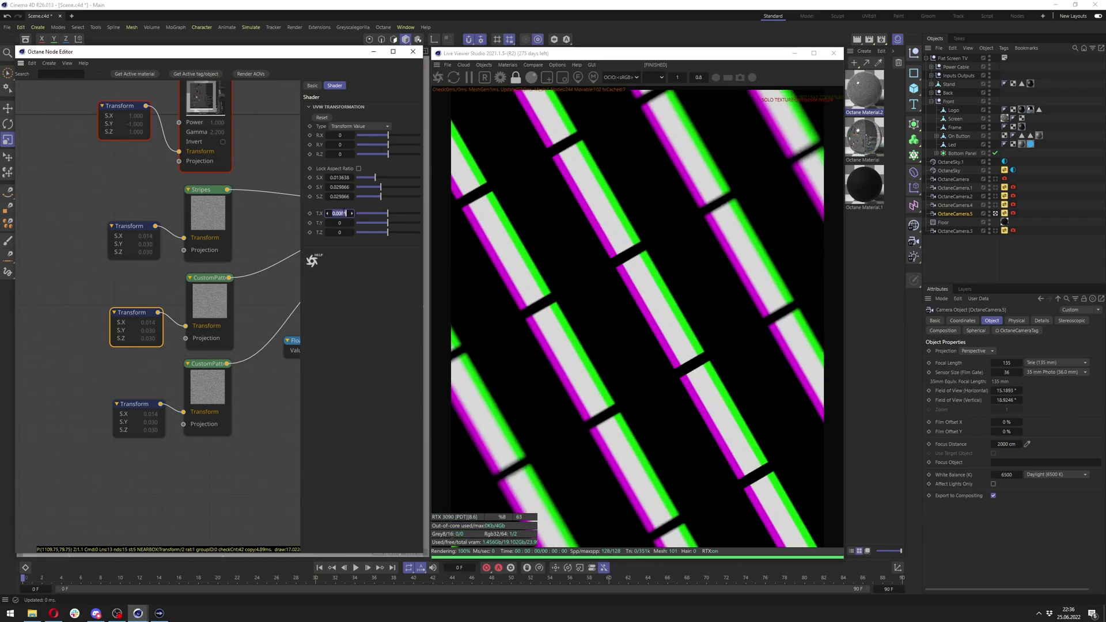
{"action": "left_click", "coordinate": [344, 213]}
{"action": "type", "text": "1"}
{"action": "key", "text": "Return"}
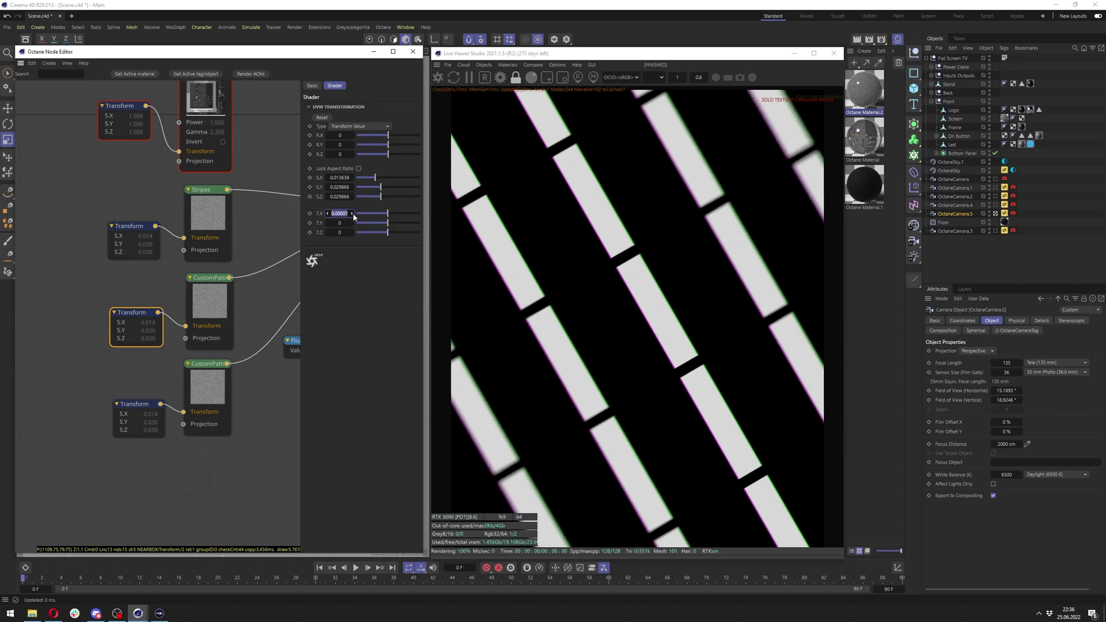
Set the X translation of the middle Stripes texture's Transform to 0.0004, trying 0.0003 on the way.
{"action": "key", "text": "Return"}
{"action": "left_click_drag", "start_coordinate": [343, 213], "coordinate": [343, 213]}
{"action": "key", "text": "Return"}
{"action": "type", "text": "4"}
{"action": "key", "text": "Return"}
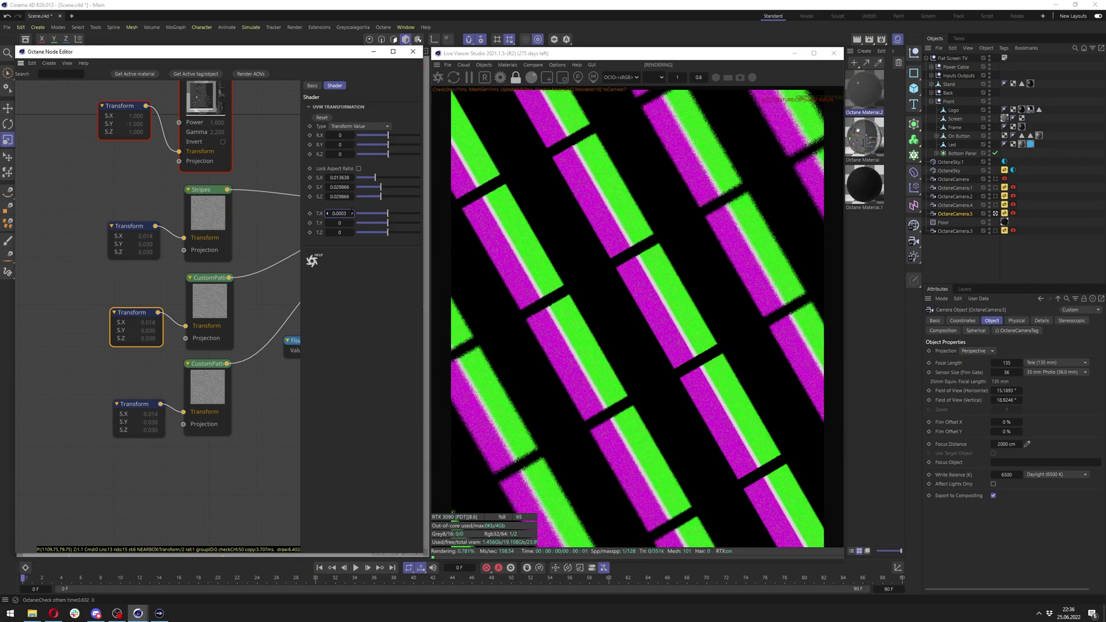
{"action": "left_click", "coordinate": [350, 211]}
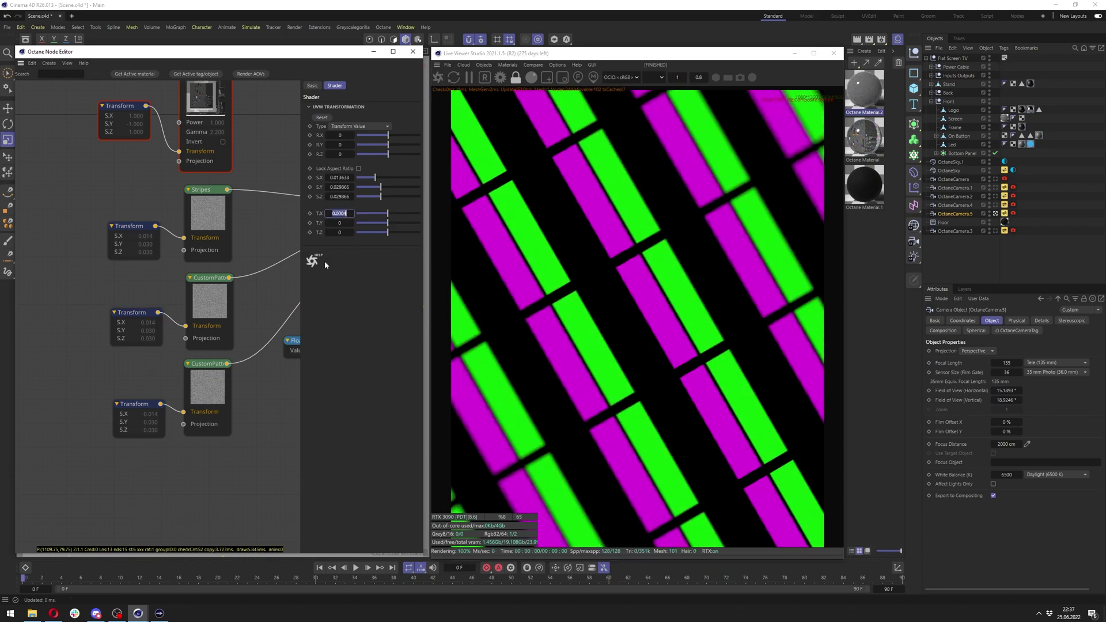
Set the X translation of the lowest Stripes copy's Transform to -0.0004.
{"action": "left_click", "coordinate": [133, 405]}
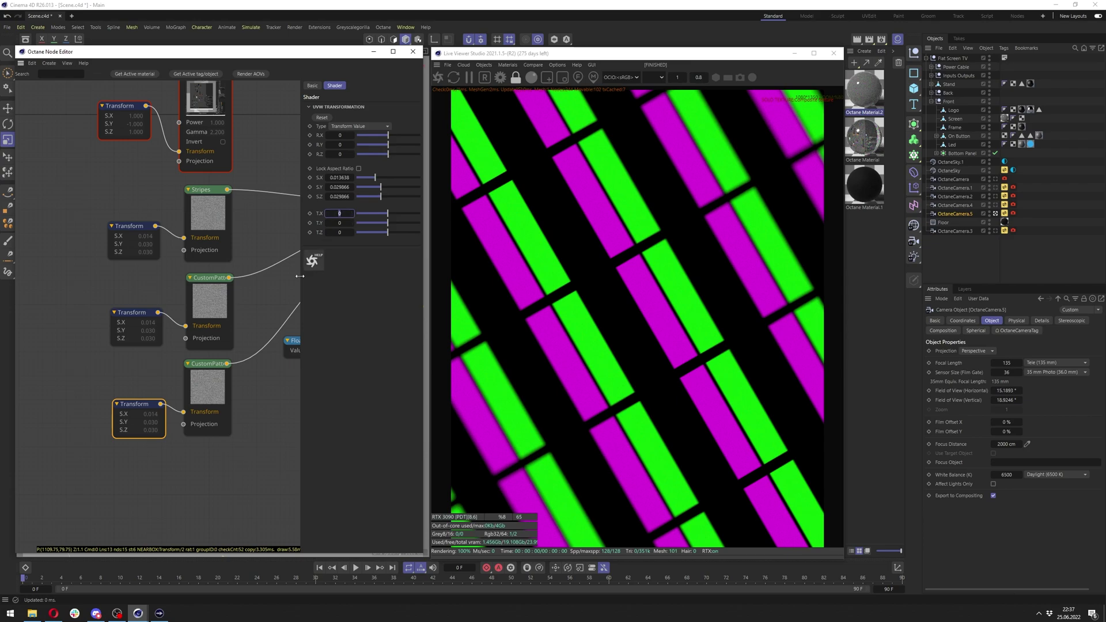
{"action": "middle_click_drag", "start_coordinate": [242, 304], "coordinate": [174, 292]}
{"action": "left_click", "coordinate": [339, 213]}
{"action": "type", "text": "0.0004"}
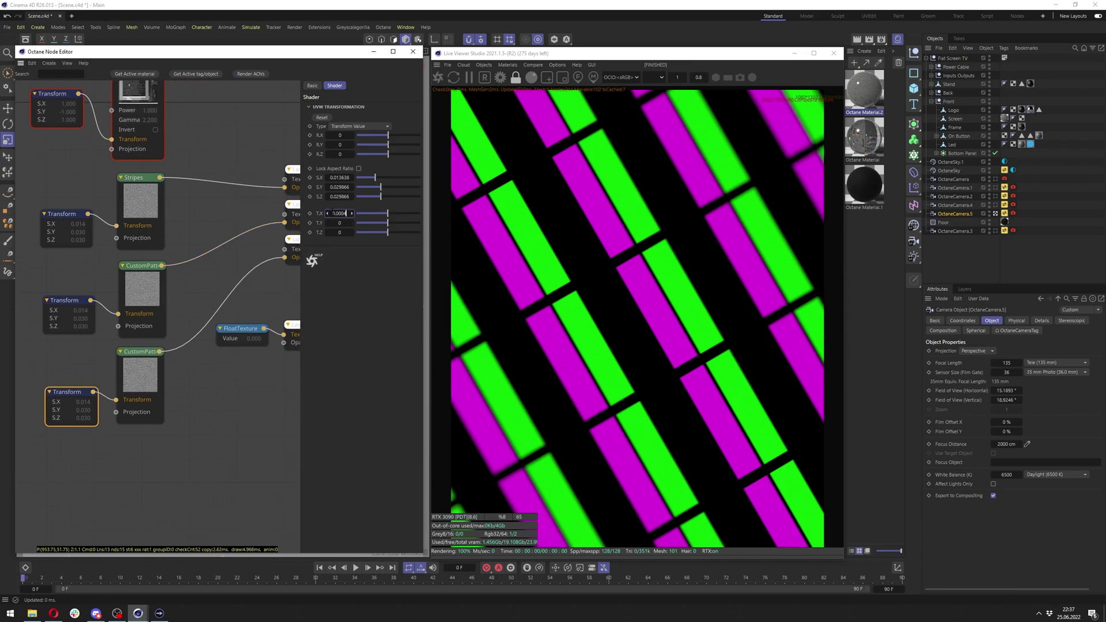
{"action": "key", "text": "Home"}
{"action": "type", "text": "-"}
{"action": "key", "text": "Return"}
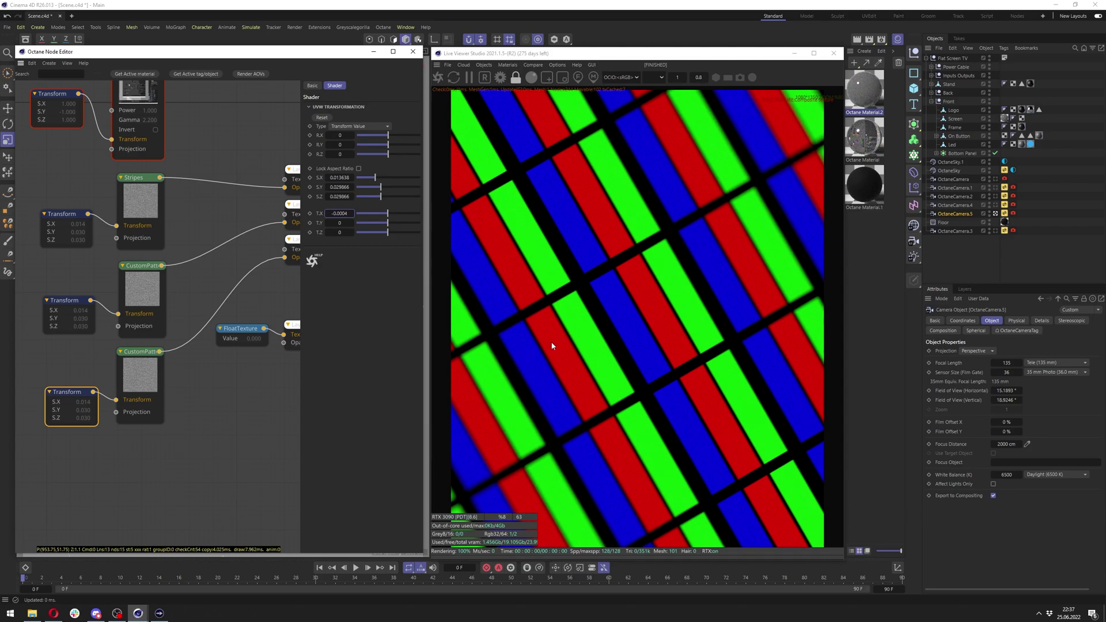
Compare the RGB stripe pattern through OctaneCamera.4 and OctaneCamera.5, ending on OctaneCamera.4.
{"action": "left_click", "coordinate": [995, 205]}
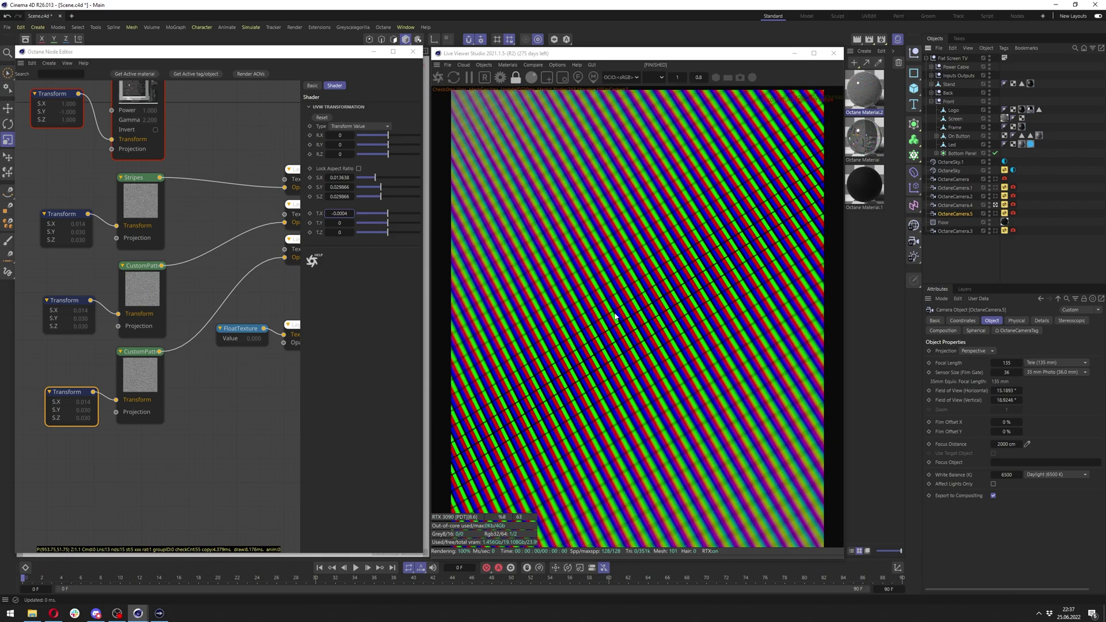
{"action": "left_click", "coordinate": [995, 214]}
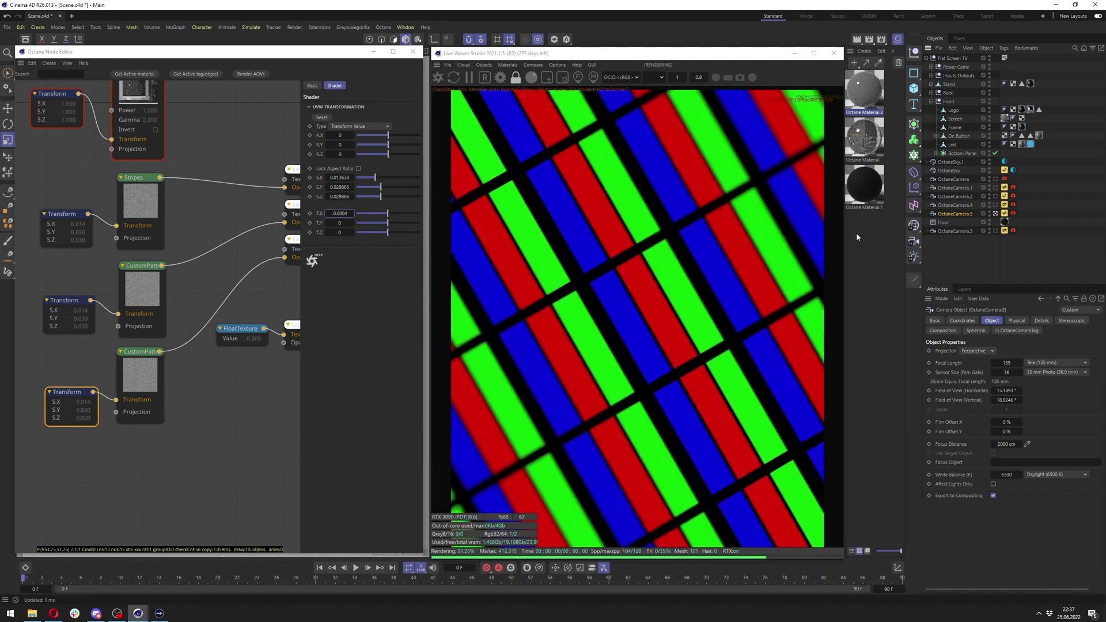
{"action": "left_click", "coordinate": [995, 205]}
Connect the ImageTexture to the Texture inputs of Layer 4, Layer 3 and Layer 2.
{"action": "middle_click_drag", "start_coordinate": [253, 214], "coordinate": [128, 291]}
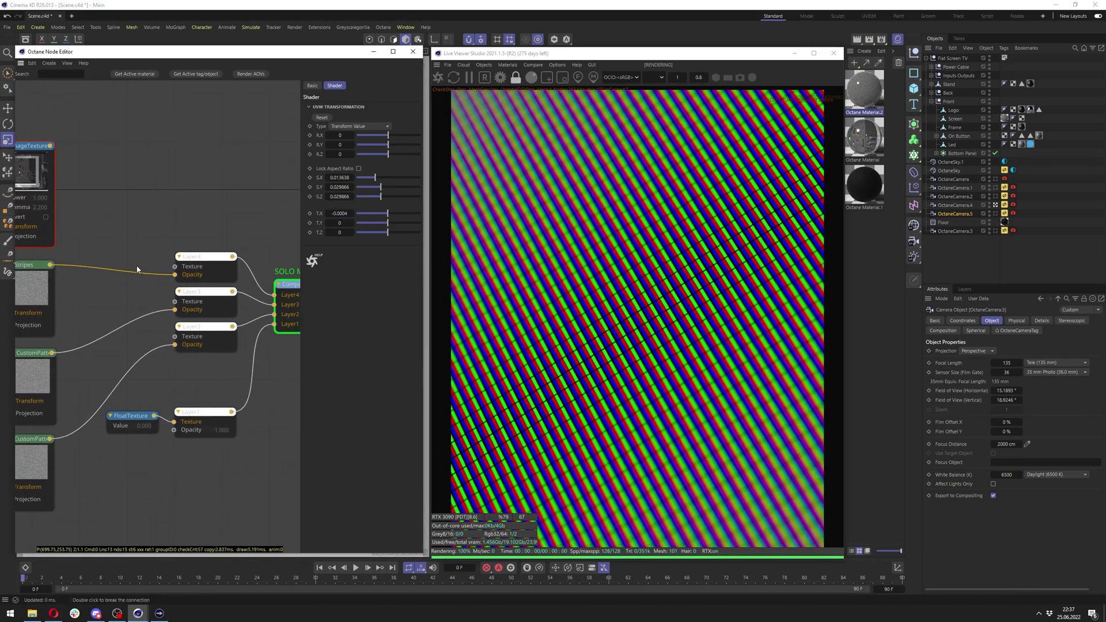
{"action": "middle_click_drag", "start_coordinate": [71, 196], "coordinate": [93, 198]}
{"action": "left_click_drag", "start_coordinate": [70, 151], "coordinate": [194, 270]}
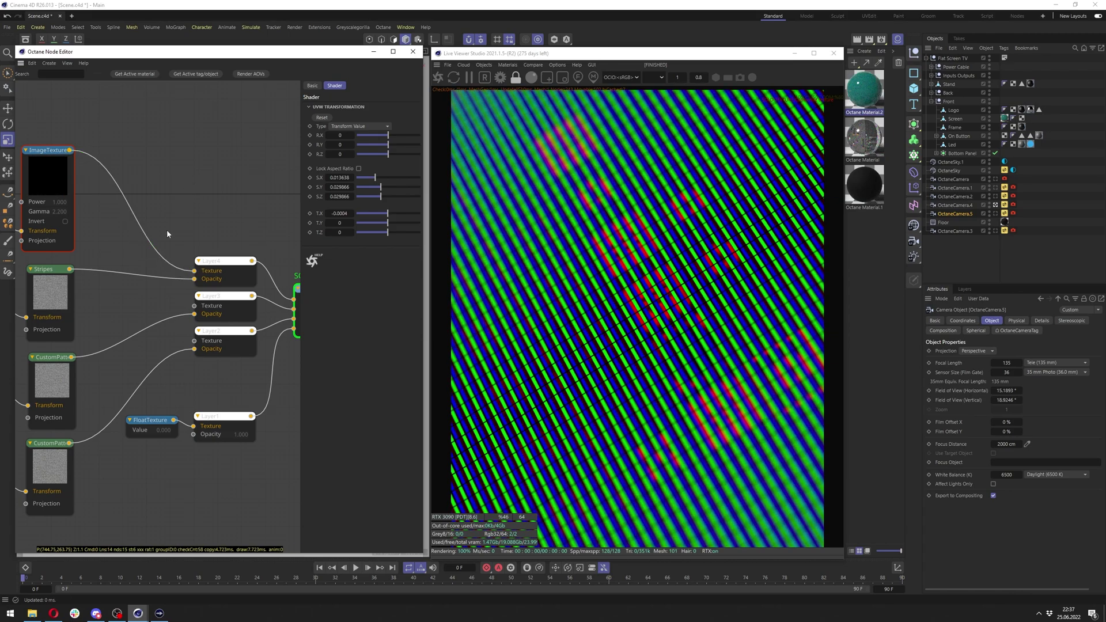
{"action": "left_click", "coordinate": [261, 264]}
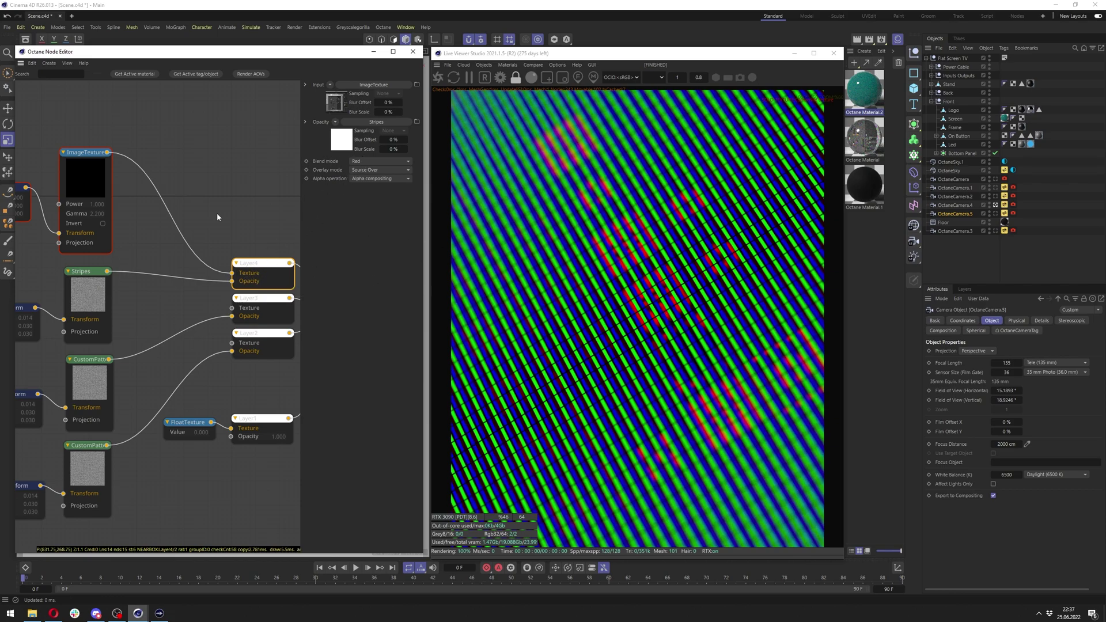
{"action": "mouse_move", "coordinate": [107, 152]}
{"action": "left_mouse_down"}
{"action": "mouse_move", "coordinate": [232, 308]}
{"action": "mouse_move", "coordinate": [107, 152]}
{"action": "left_mouse_up"}
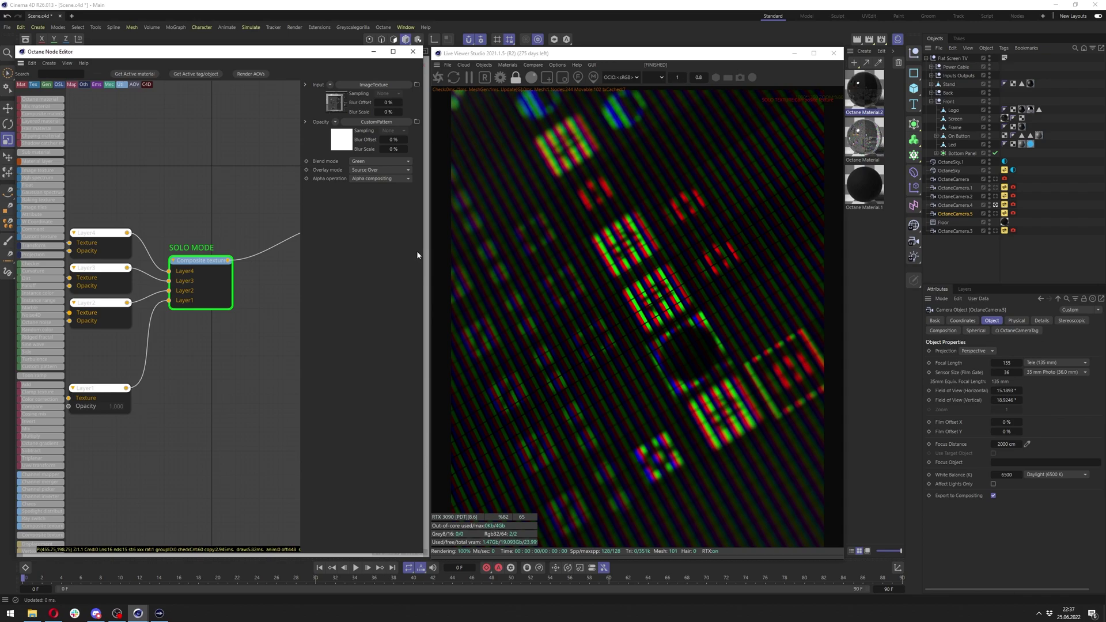
Hide the node editor and inspect the pixel effect on the screen through the different Octane cameras, returning to OctaneCamera.4.
{"action": "left_click", "coordinate": [373, 52]}
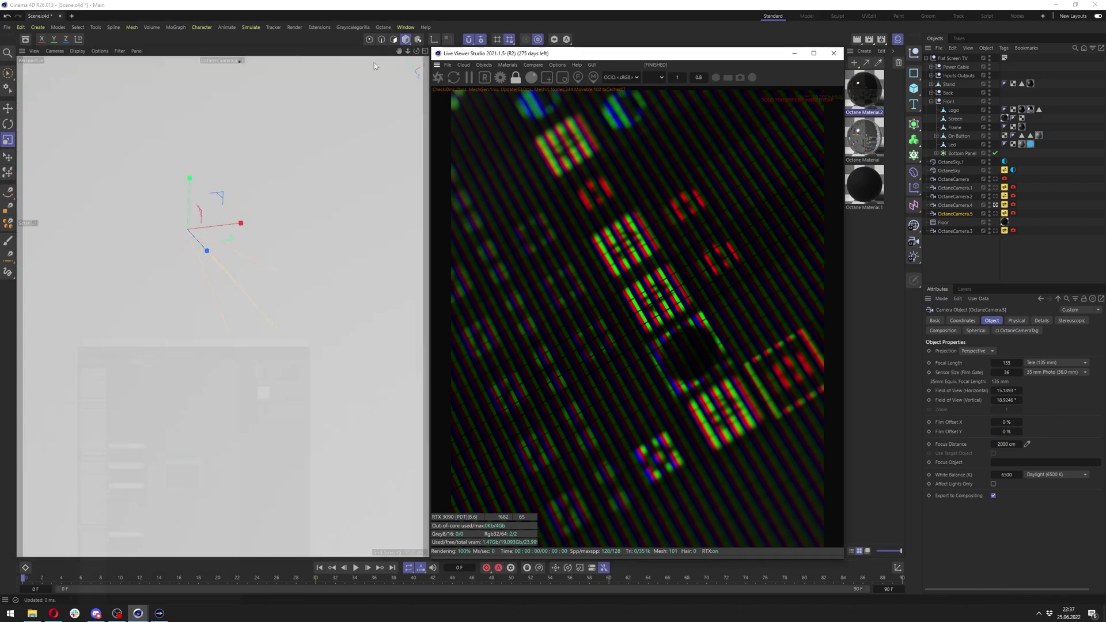
{"action": "left_click", "coordinate": [996, 180]}
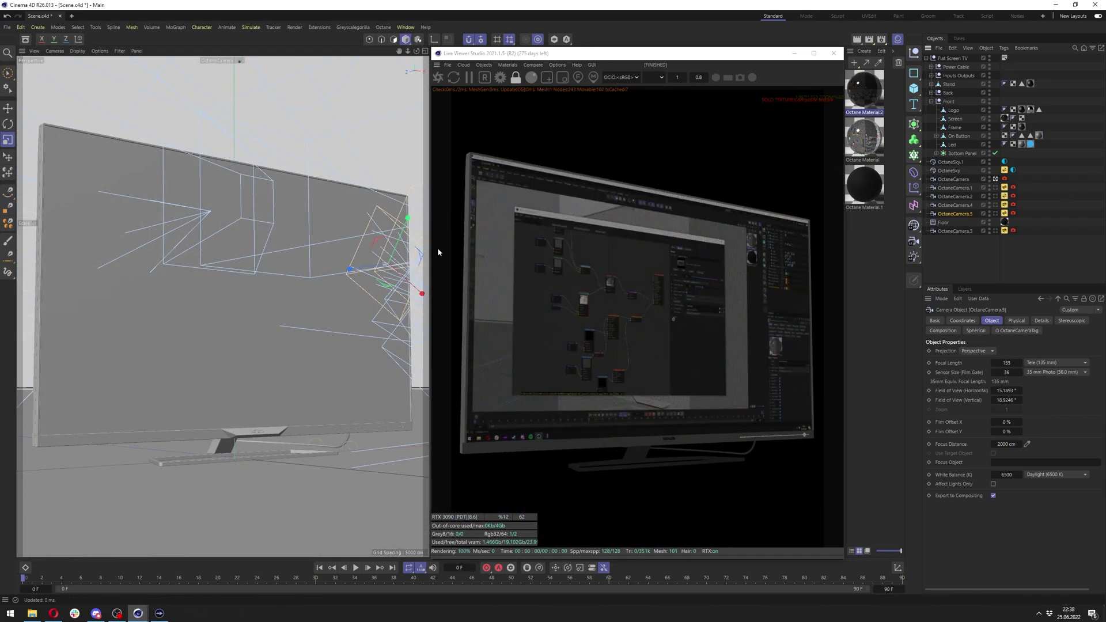
{"action": "left_click", "coordinate": [995, 214]}
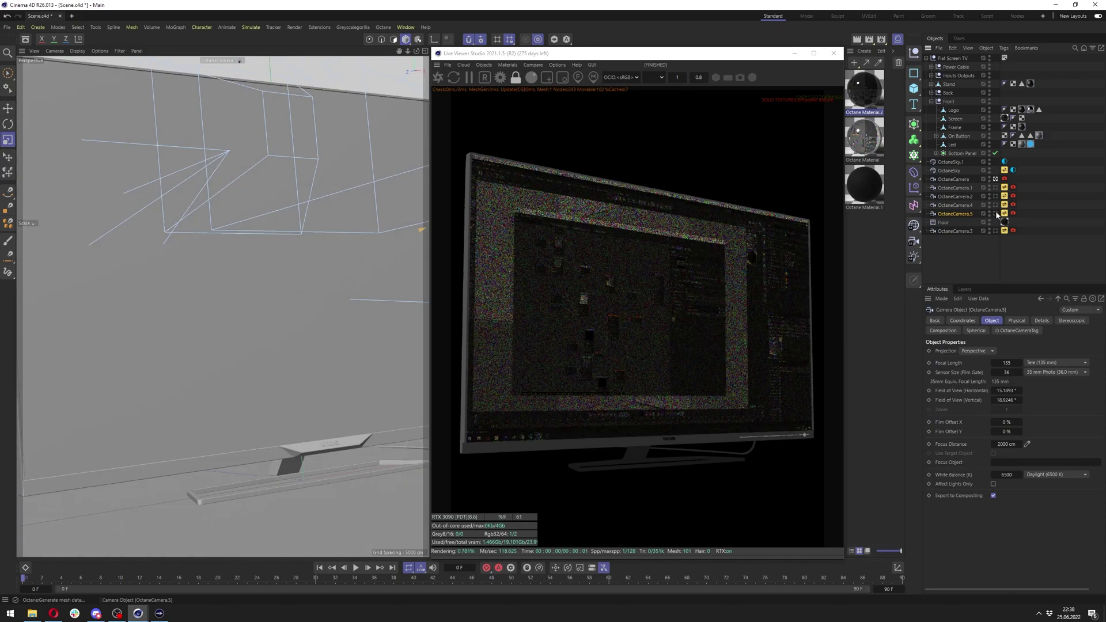
{"action": "left_click", "coordinate": [996, 196]}
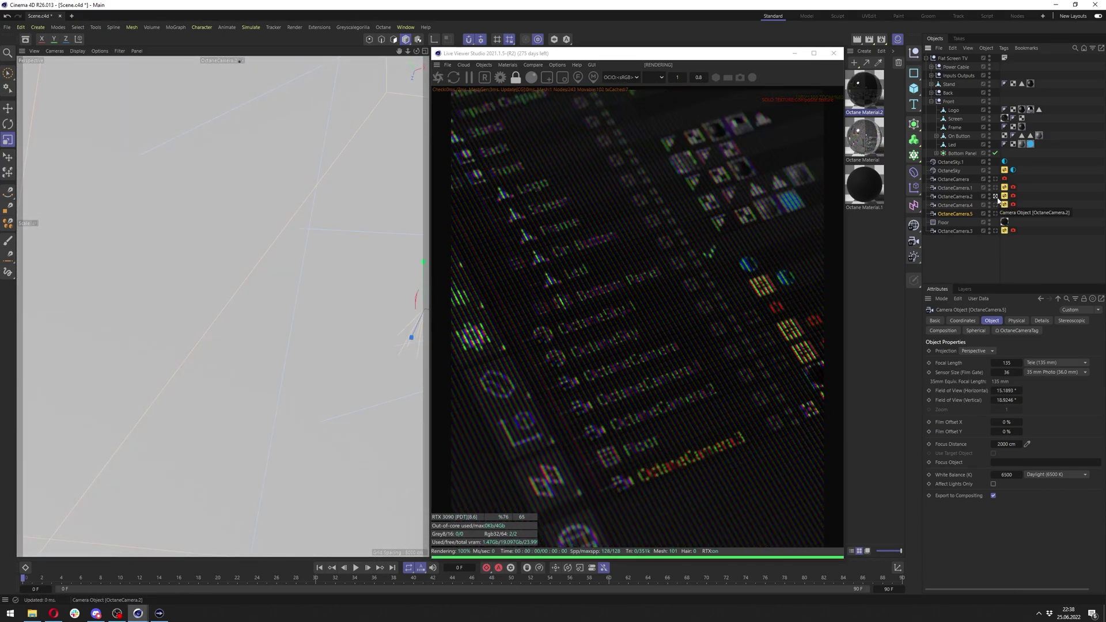
{"action": "left_click", "coordinate": [996, 188]}
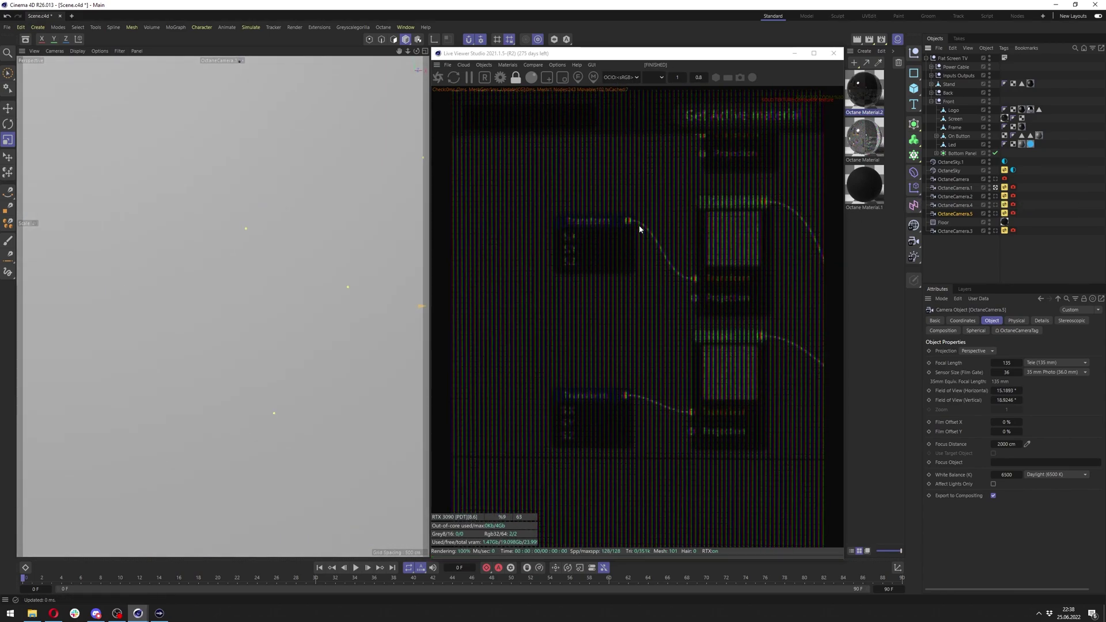
{"action": "left_click", "coordinate": [996, 179]}
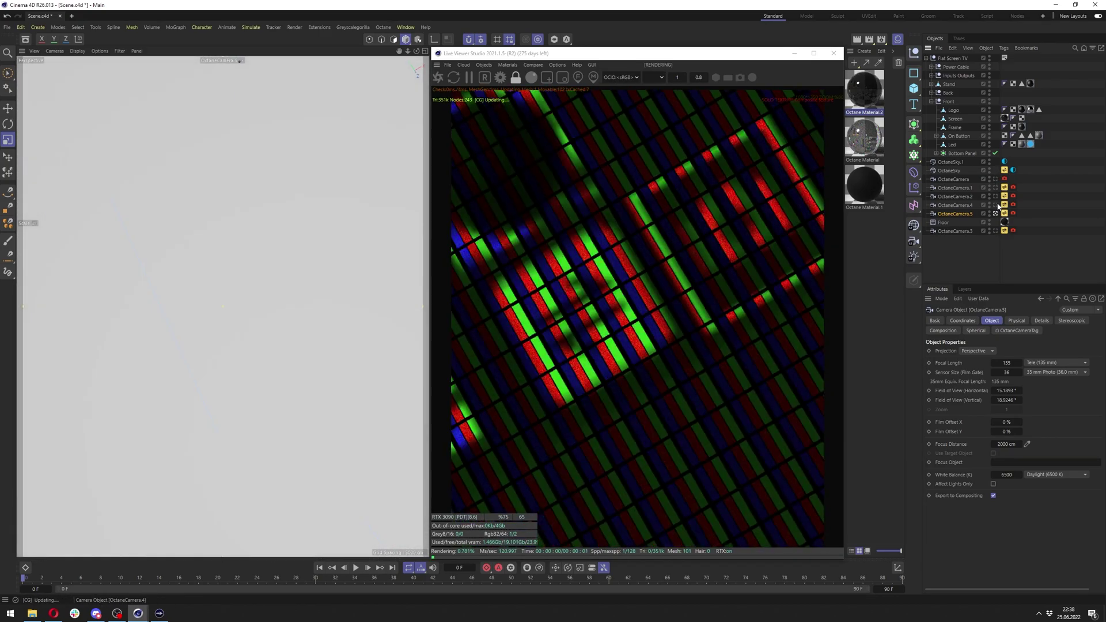
{"action": "left_click", "coordinate": [995, 204]}
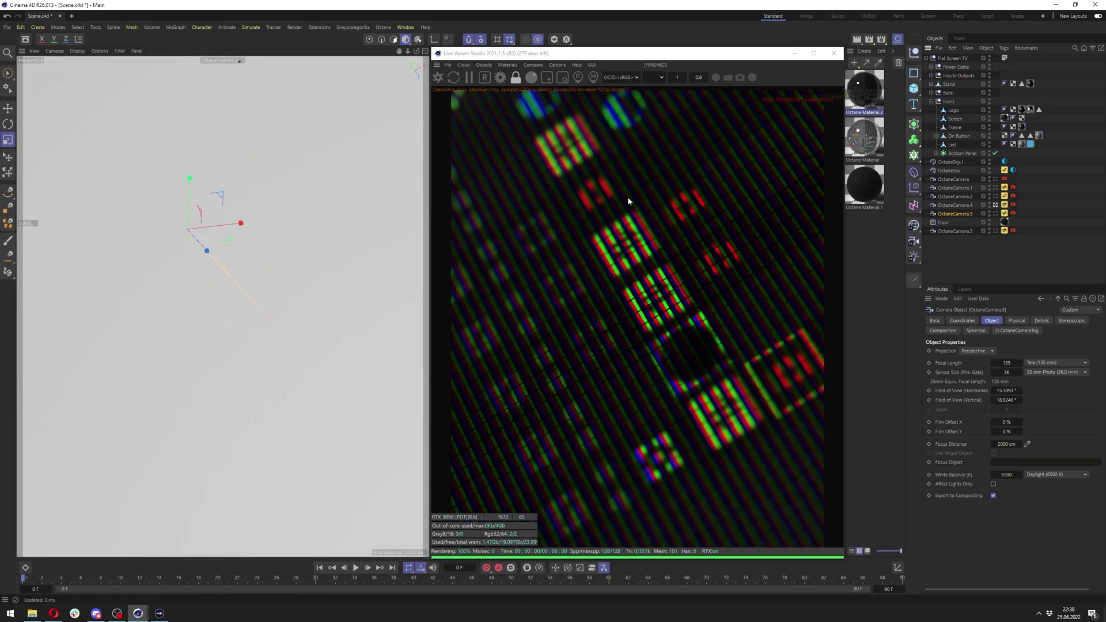
Reopen the node editor, disconnect the Composite texture from the material's Albedo and set the Albedo color to black.
{"action": "mouse_move", "coordinate": [138, 613]}
{"action": "left_click", "coordinate": [184, 576]}
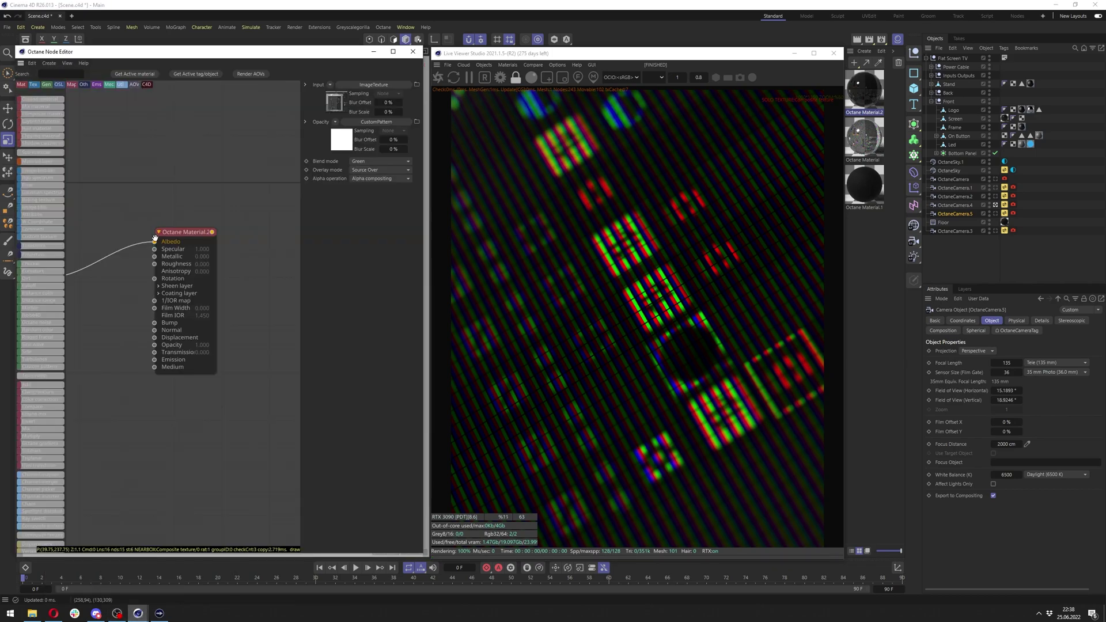
{"action": "left_click_drag", "start_coordinate": [155, 242], "coordinate": [117, 248]}
{"action": "left_click", "coordinate": [154, 242]}
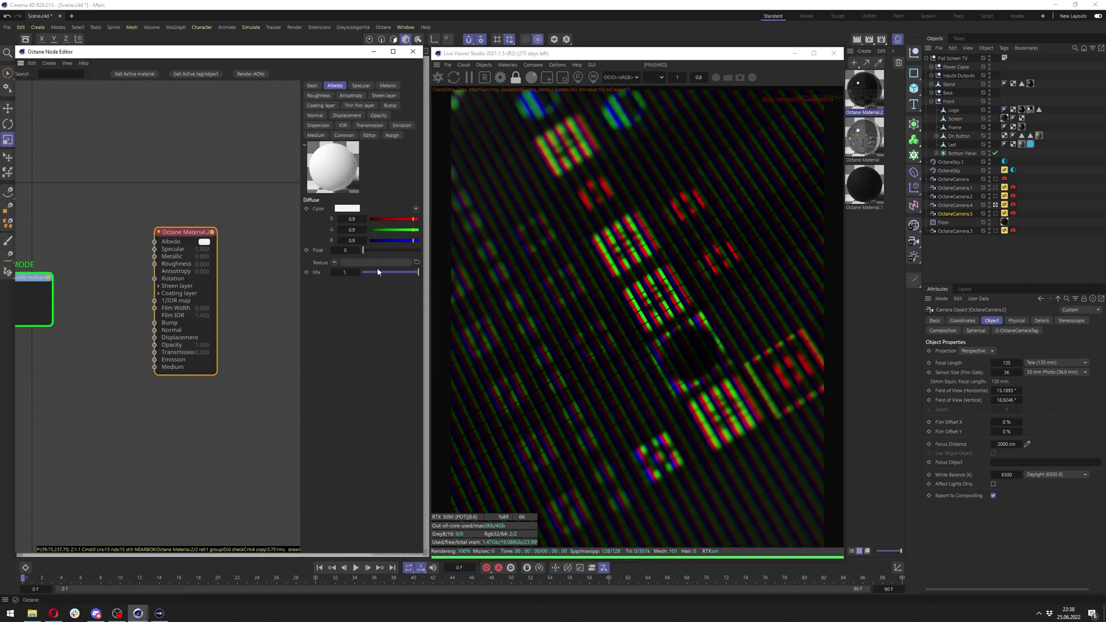
{"action": "left_click", "coordinate": [355, 210]}
{"action": "left_click_drag", "start_coordinate": [392, 308], "coordinate": [358, 307]}
Turn off solo for the Composite texture and connect it to the material's Emission through a Texture Emission node.
{"action": "middle_click_drag", "start_coordinate": [75, 290], "coordinate": [175, 256]}
{"action": "right_click", "coordinate": [148, 266]}
{"action": "left_click", "coordinate": [162, 284]}
{"action": "left_click", "coordinate": [233, 210]}
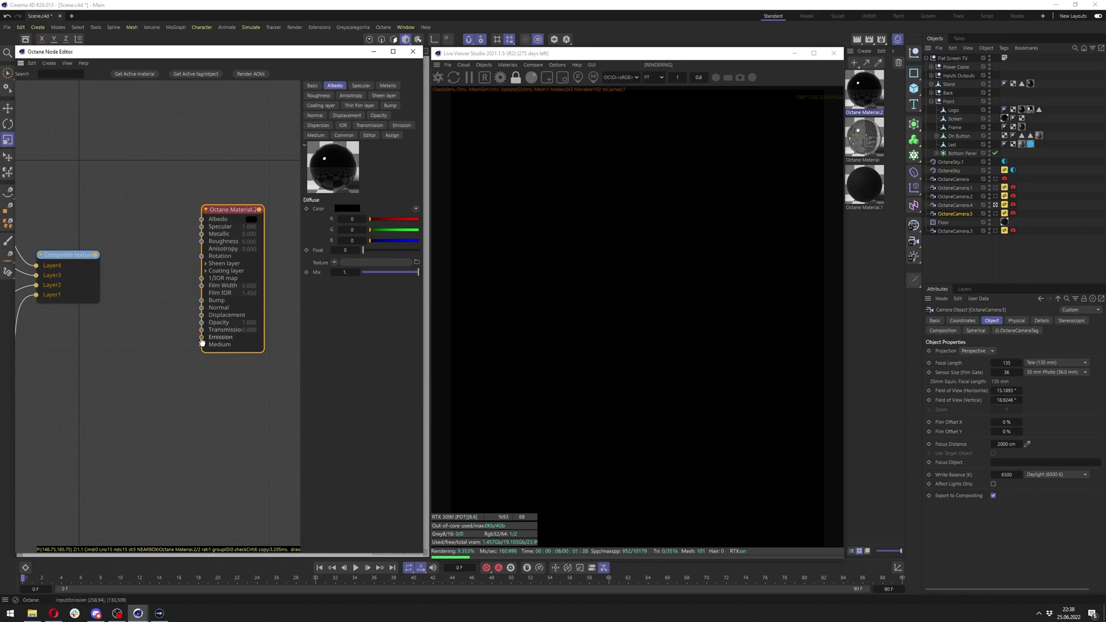
{"action": "left_click_drag", "start_coordinate": [202, 337], "coordinate": [96, 254]}
{"action": "left_click", "coordinate": [219, 276]}
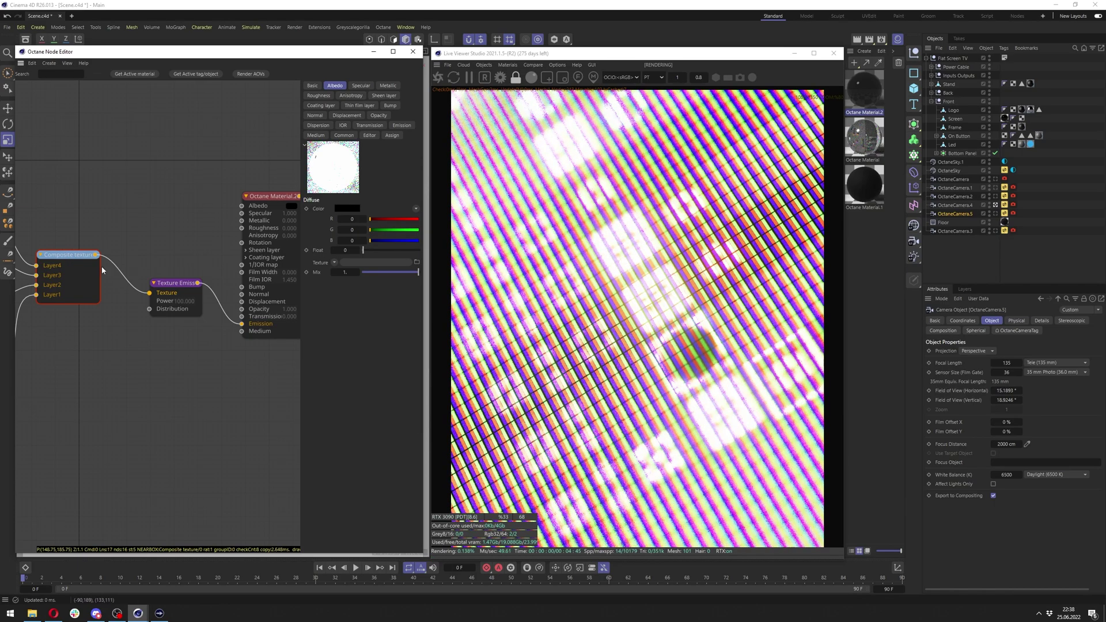
Move the Texture Emission node up slightly and reduce its power to 15 and then 10.
{"action": "left_click_drag", "start_coordinate": [167, 288], "coordinate": [172, 274]}
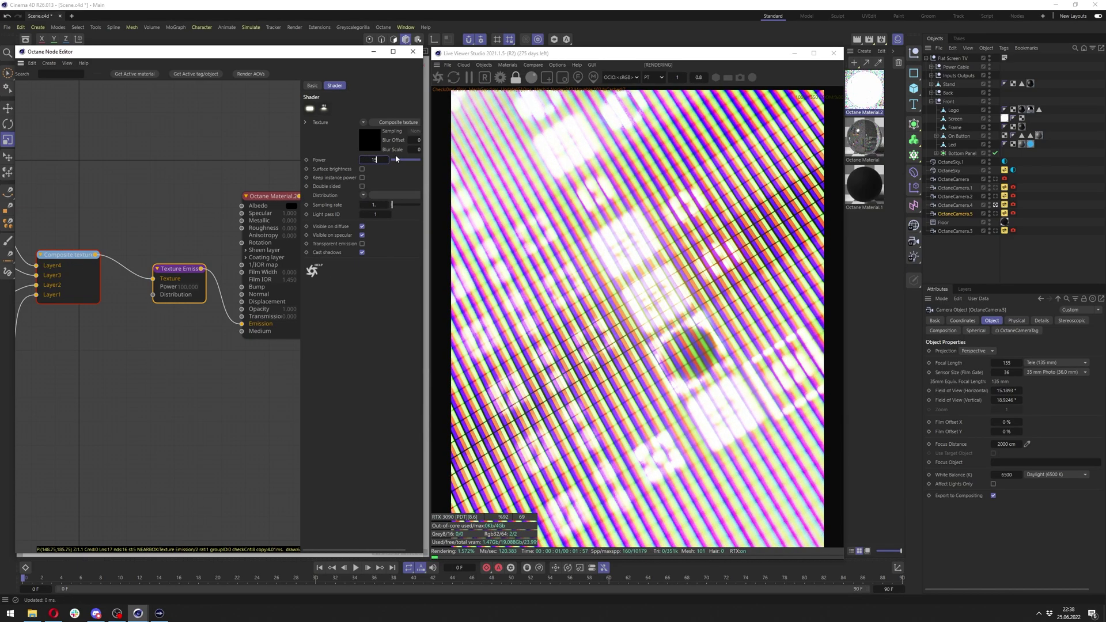
{"action": "key", "text": "Return"}
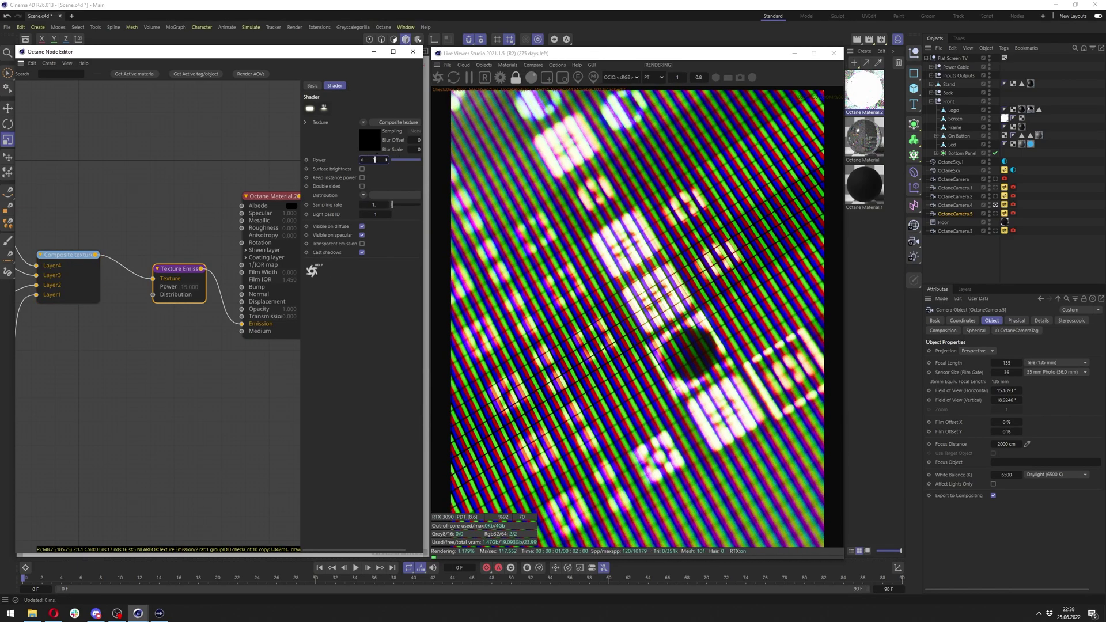
{"action": "key", "text": "Return"}
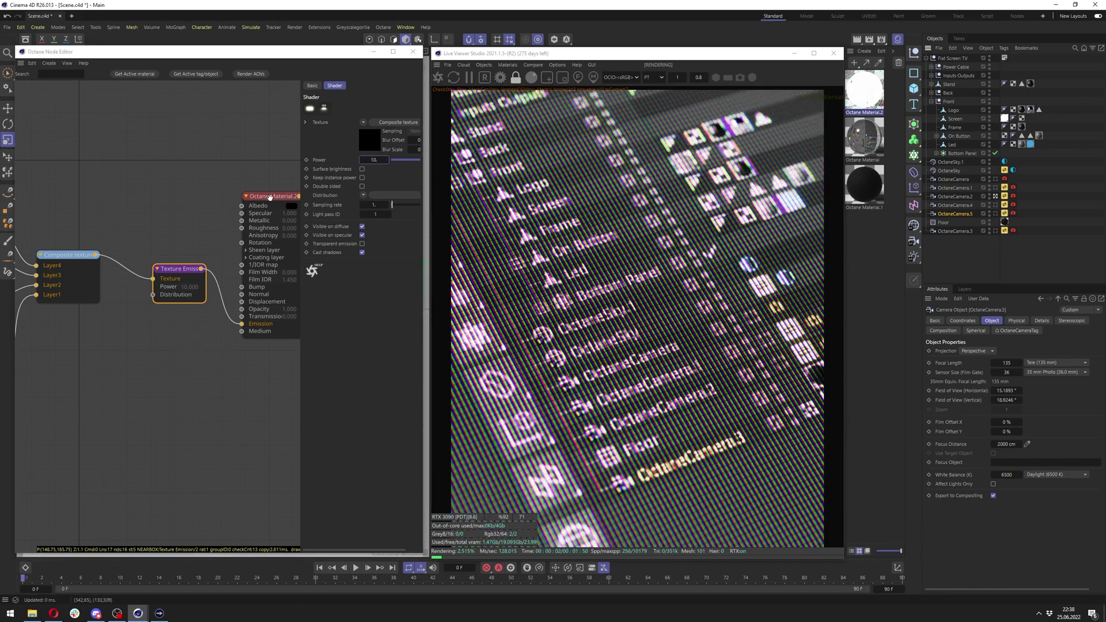
Move the material node up beside the Texture Emission, and enable Surface brightness on the emission with power 15.
{"action": "left_click_drag", "start_coordinate": [271, 197], "coordinate": [259, 136]}
{"action": "left_click", "coordinate": [259, 137]}
{"action": "left_click", "coordinate": [167, 279]}
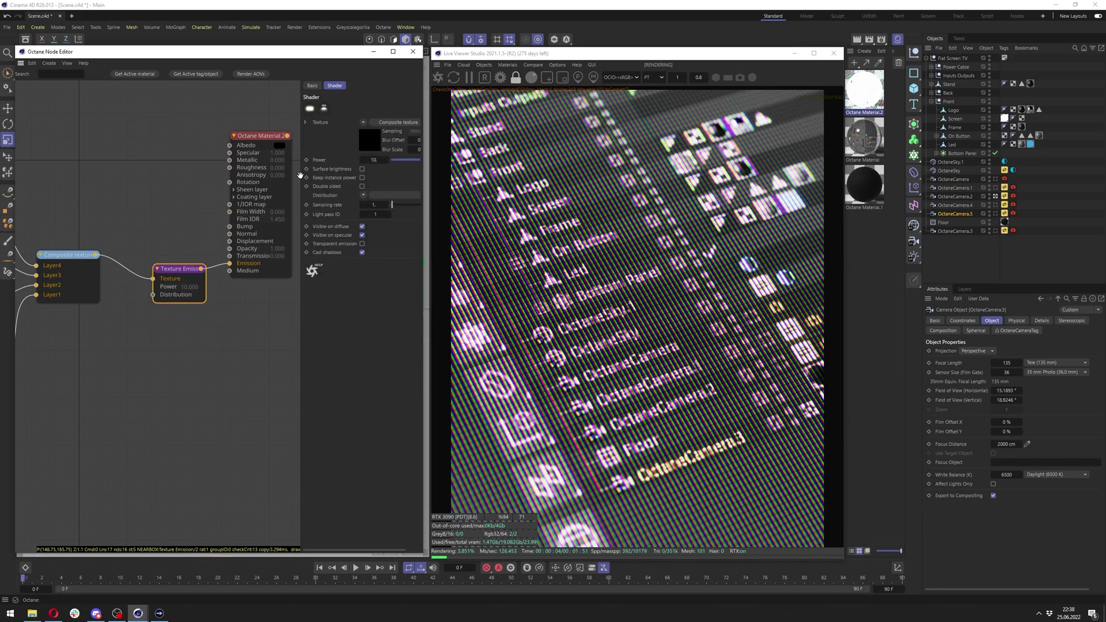
{"action": "left_click", "coordinate": [373, 160]}
{"action": "type", "text": "15"}
{"action": "key", "text": "Return"}
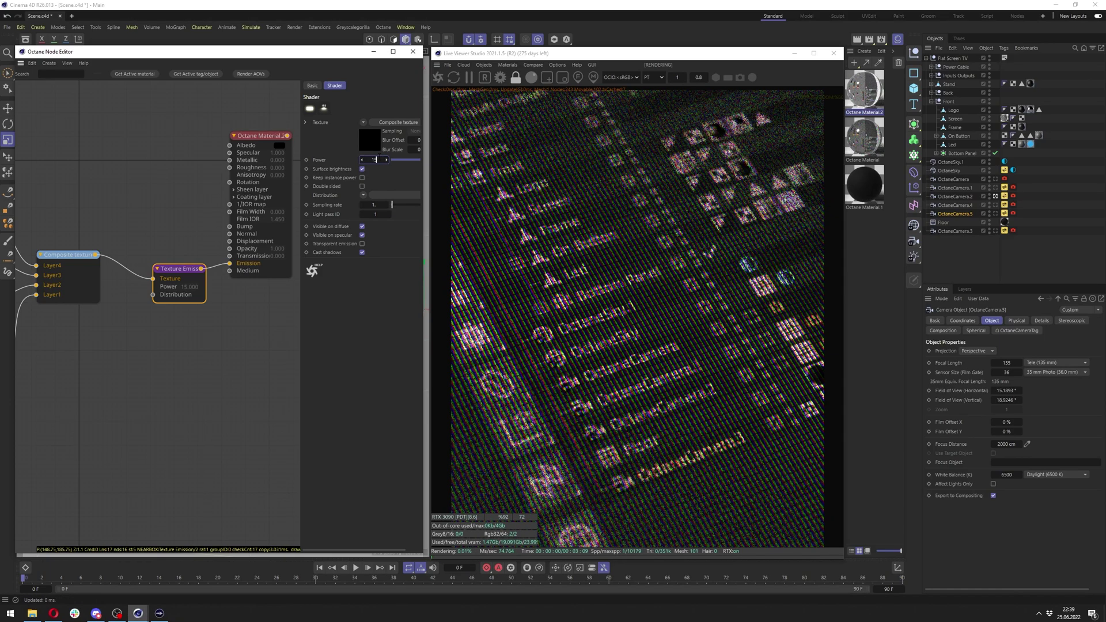
Set the Texture Emission power to 10 and then 13, and move its node up slightly beside the Composite texture.
{"action": "type", "text": "10"}
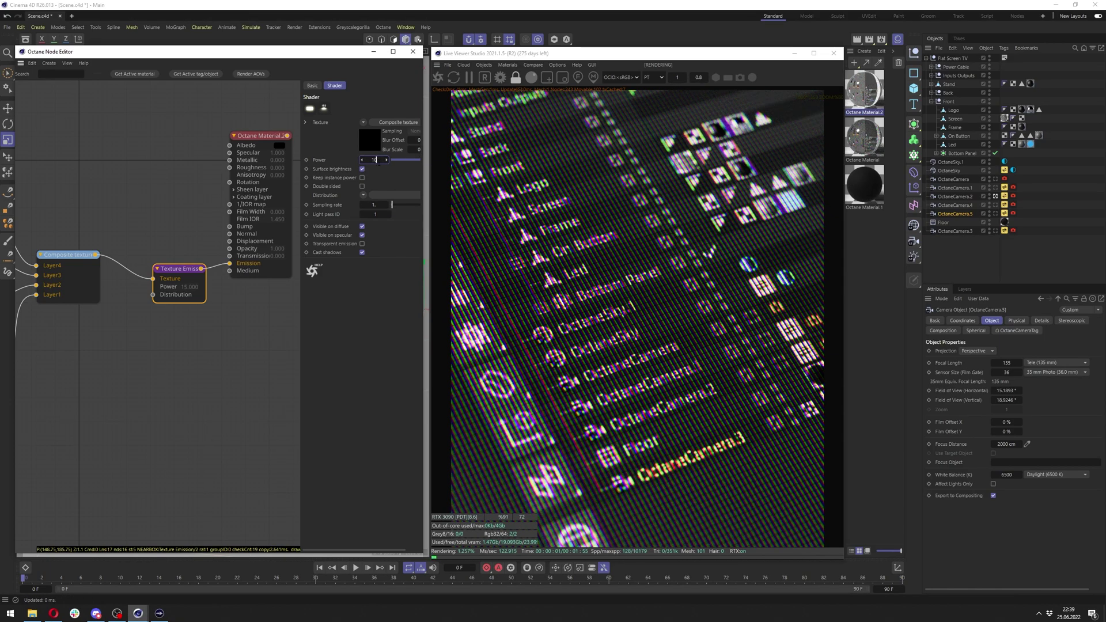
{"action": "key", "text": "Return"}
{"action": "left_click_drag", "start_coordinate": [370, 160], "coordinate": [441, 164]}
{"action": "type", "text": "13"}
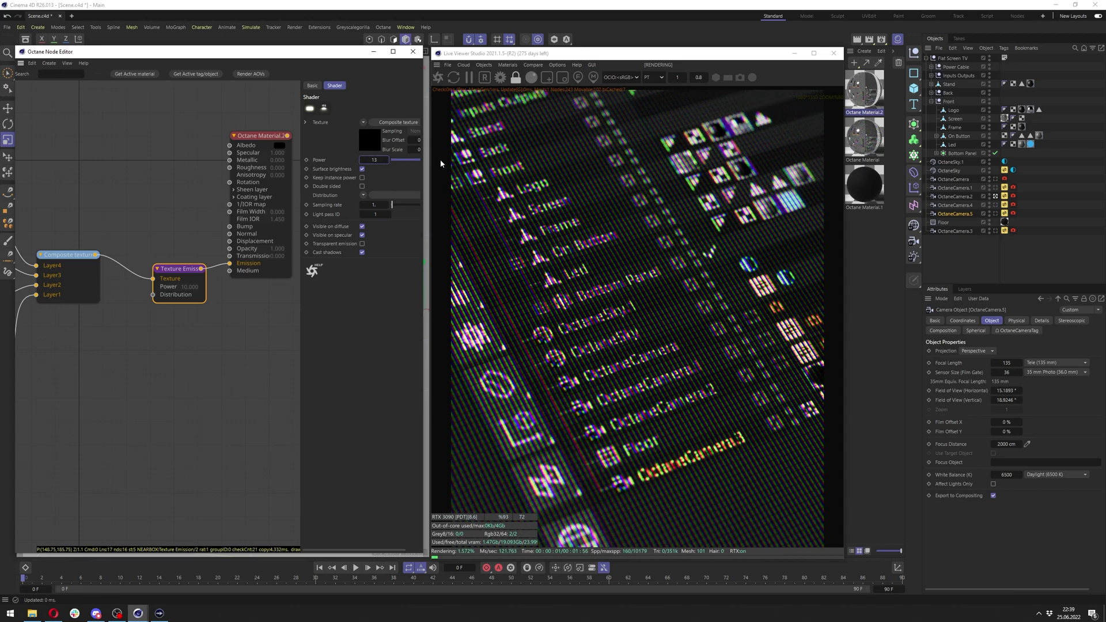
{"action": "key", "text": "Return"}
{"action": "left_click_drag", "start_coordinate": [180, 269], "coordinate": [167, 258]}
Through OctaneCamera.4, lock the aspect ratio of the three stripe Transform nodes together and shrink their S.X scale to 0.005119.
{"action": "middle_click_drag", "start_coordinate": [268, 250], "coordinate": [433, 231]}
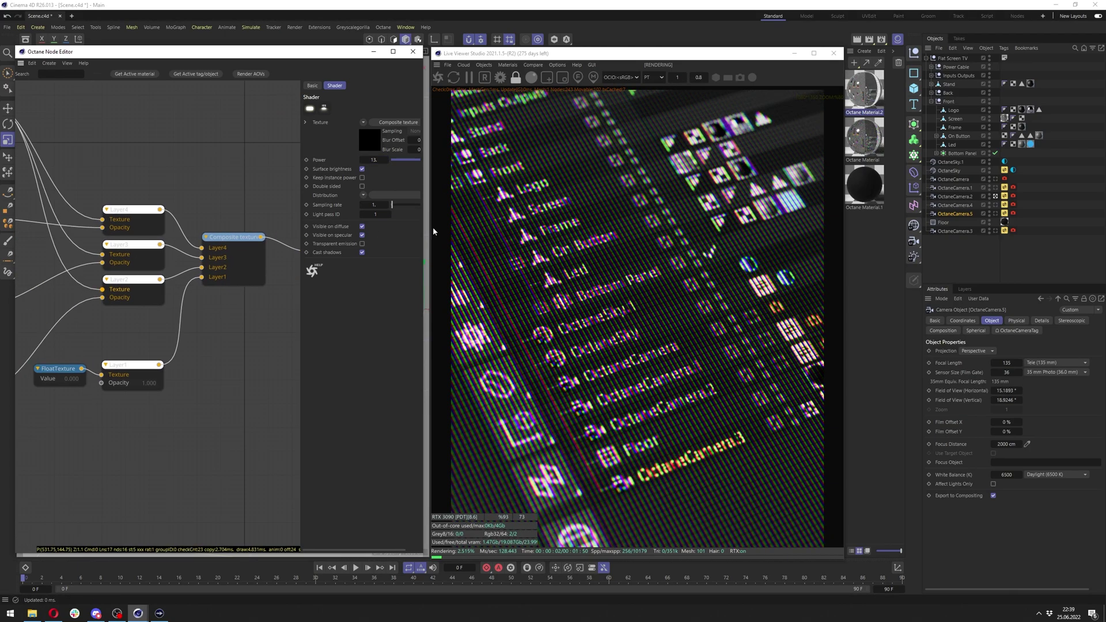
{"action": "left_click", "coordinate": [996, 206]}
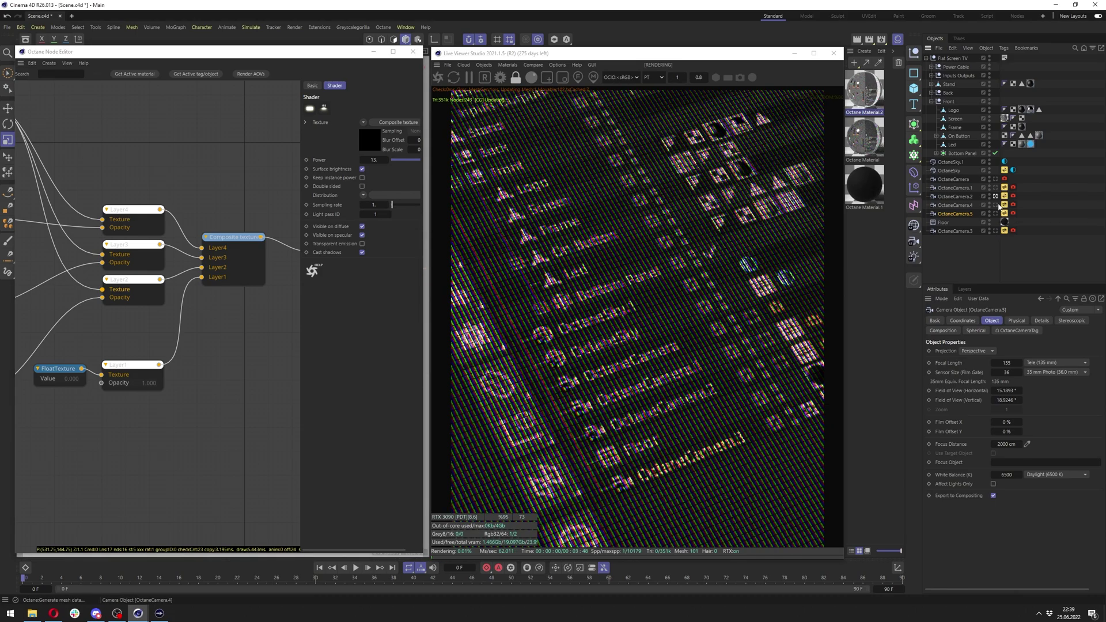
{"action": "middle_click_drag", "start_coordinate": [105, 347], "coordinate": [320, 331]}
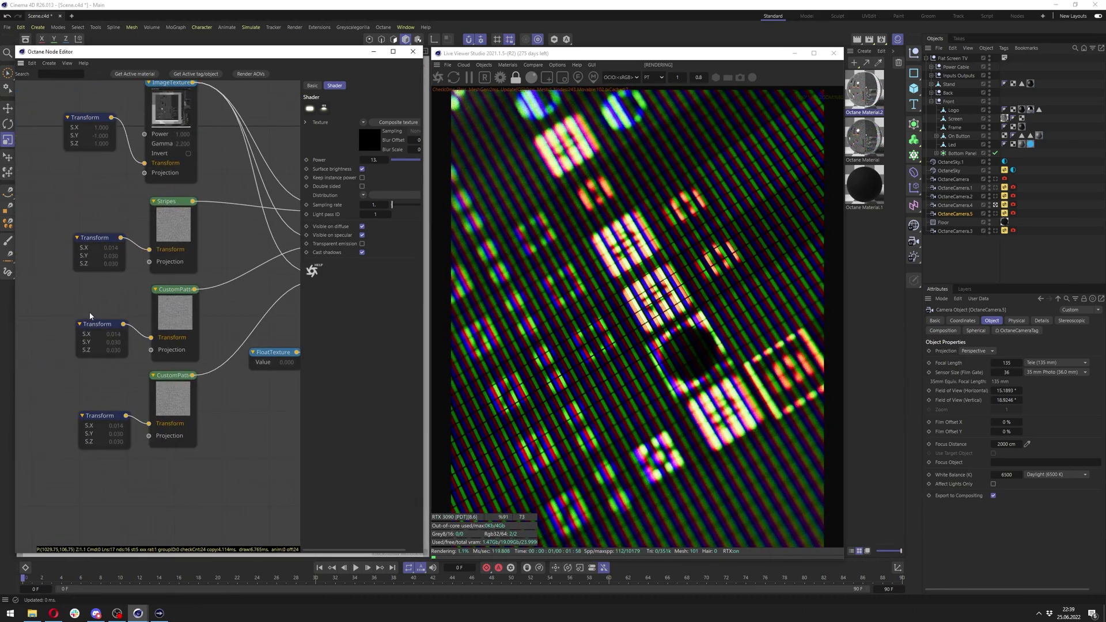
{"action": "middle_click_drag", "start_coordinate": [90, 315], "coordinate": [136, 309]}
{"action": "left_click_drag", "start_coordinate": [109, 186], "coordinate": [179, 473]}
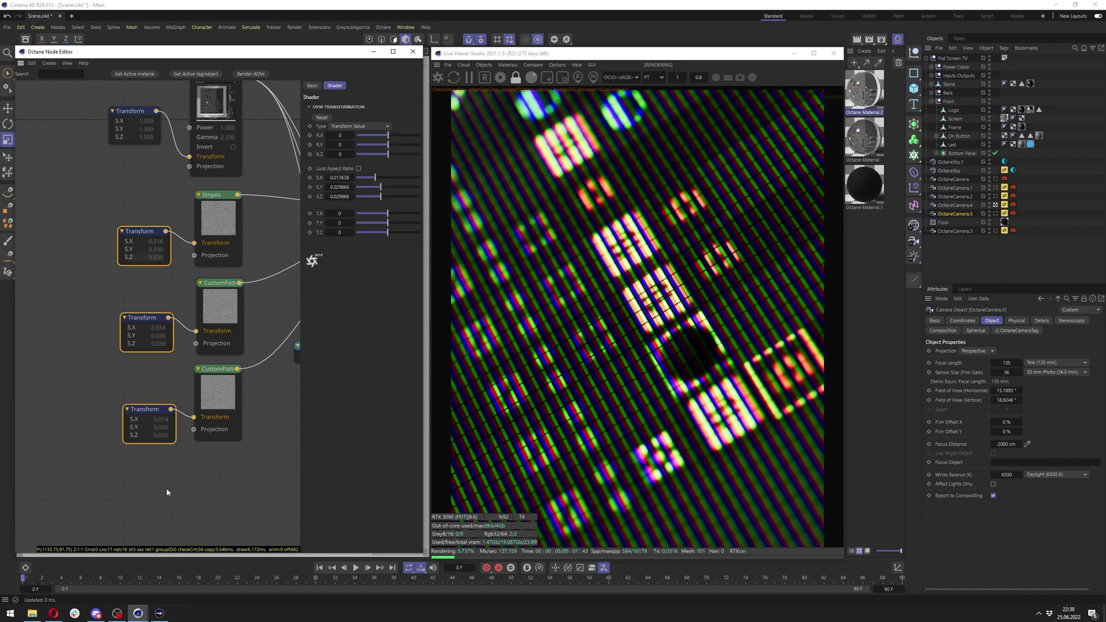
{"action": "left_click", "coordinate": [359, 169]}
{"action": "left_click_drag", "start_coordinate": [373, 178], "coordinate": [369, 180]}
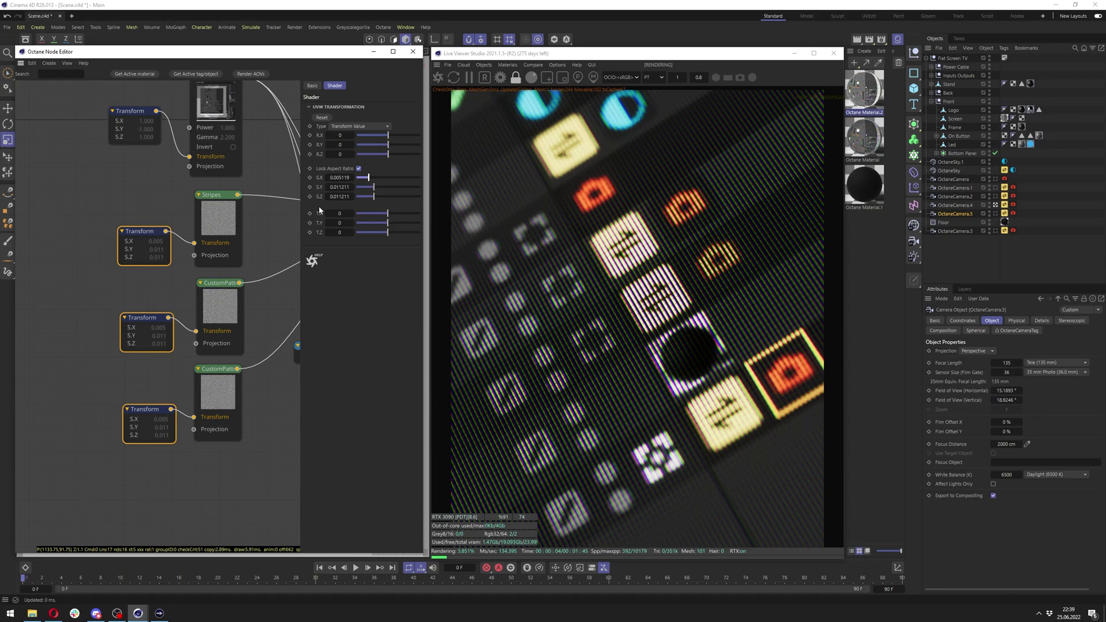
Switch to OctaneCamera.5 and reset the T.X offsets of the two CustomPattern Transform nodes to 0.
{"action": "left_click", "coordinate": [995, 213]}
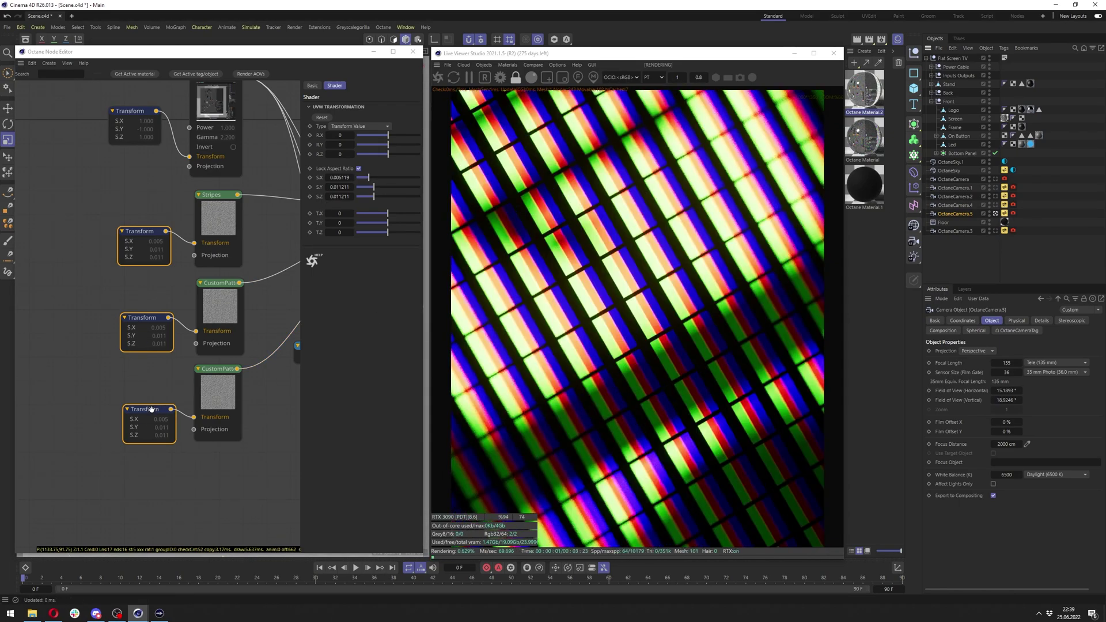
{"action": "left_click", "coordinate": [128, 336]}
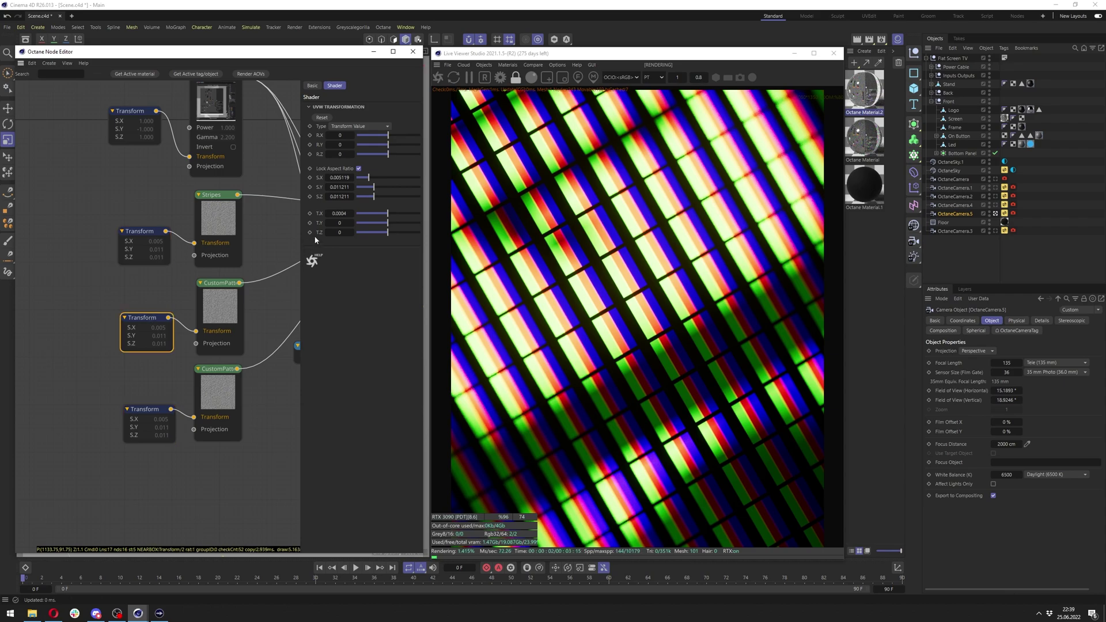
{"action": "type", "text": "-0.0004"}
{"action": "key", "text": "Return"}
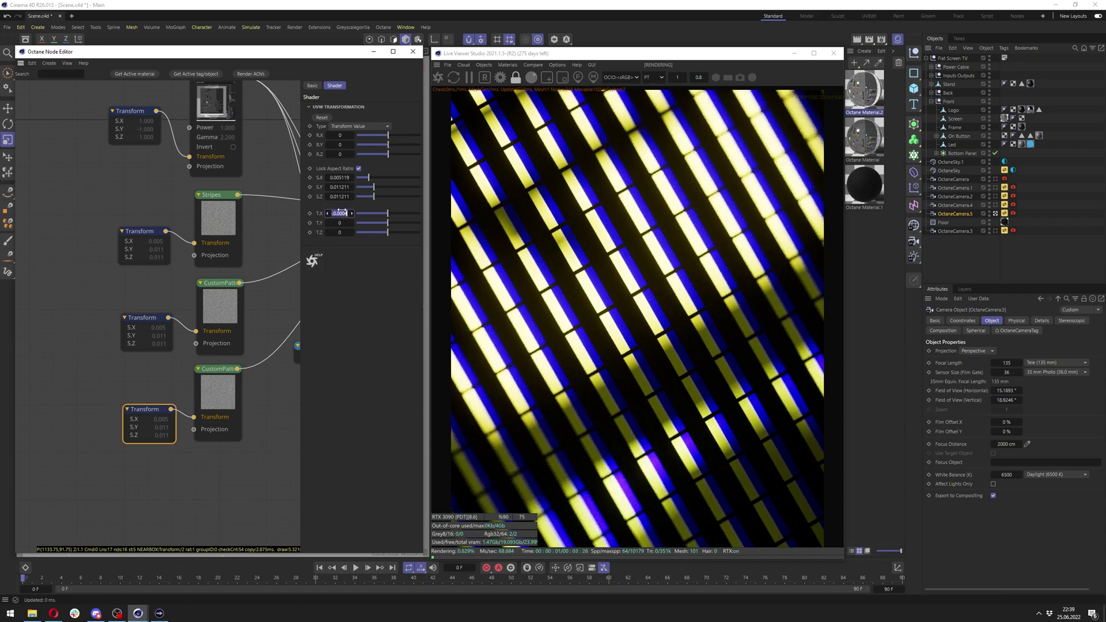
{"action": "type", "text": "0"}
{"action": "key", "text": "Return"}
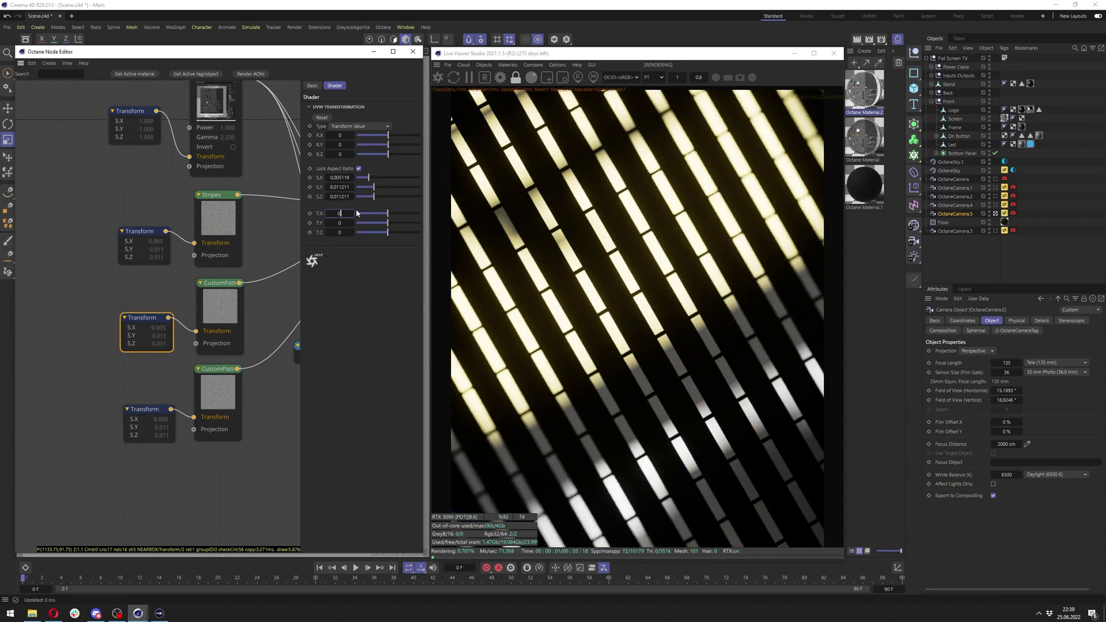
Try a T.X offset of 0.00004 on the upper CustomPattern's Transform, and refine it to 0.00015.
{"action": "type", "text": ".00004"}
{"action": "key", "text": "Return"}
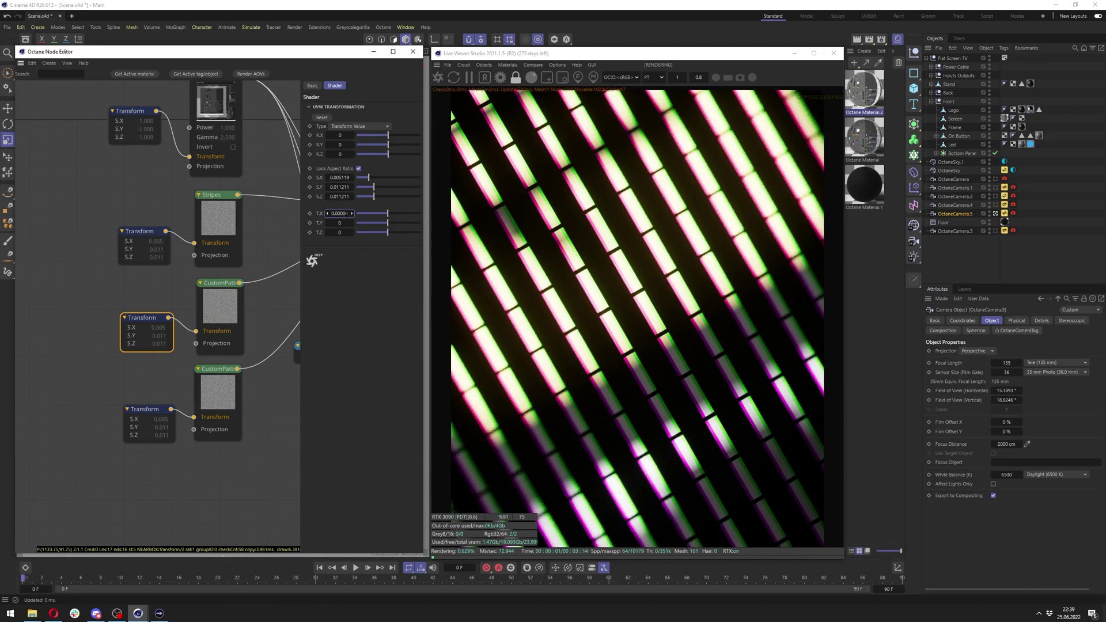
{"action": "key", "text": "BackSpace"}
{"action": "key", "text": "Return"}
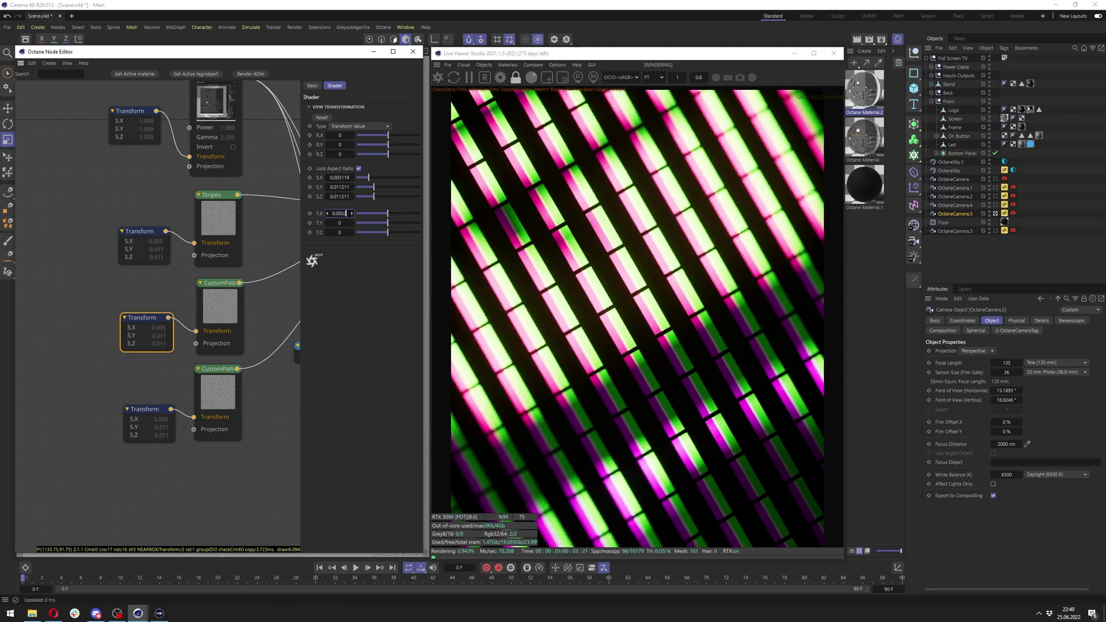
{"action": "key", "text": "Return"}
{"action": "double_click", "coordinate": [339, 213]}
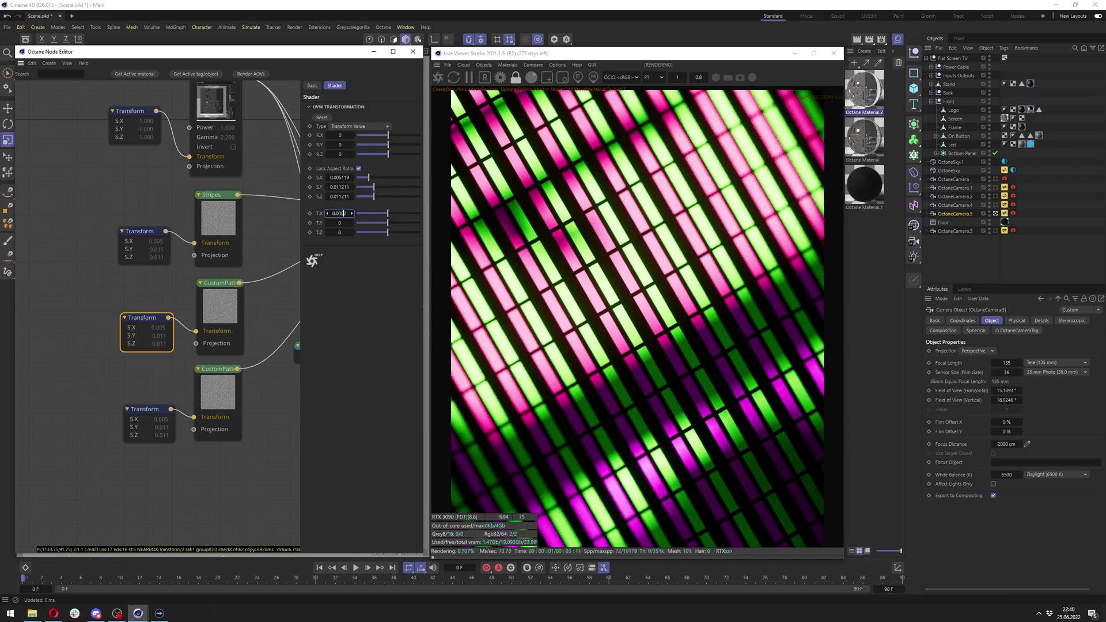
{"action": "type", "text": "15"}
{"action": "key", "text": "Return"}
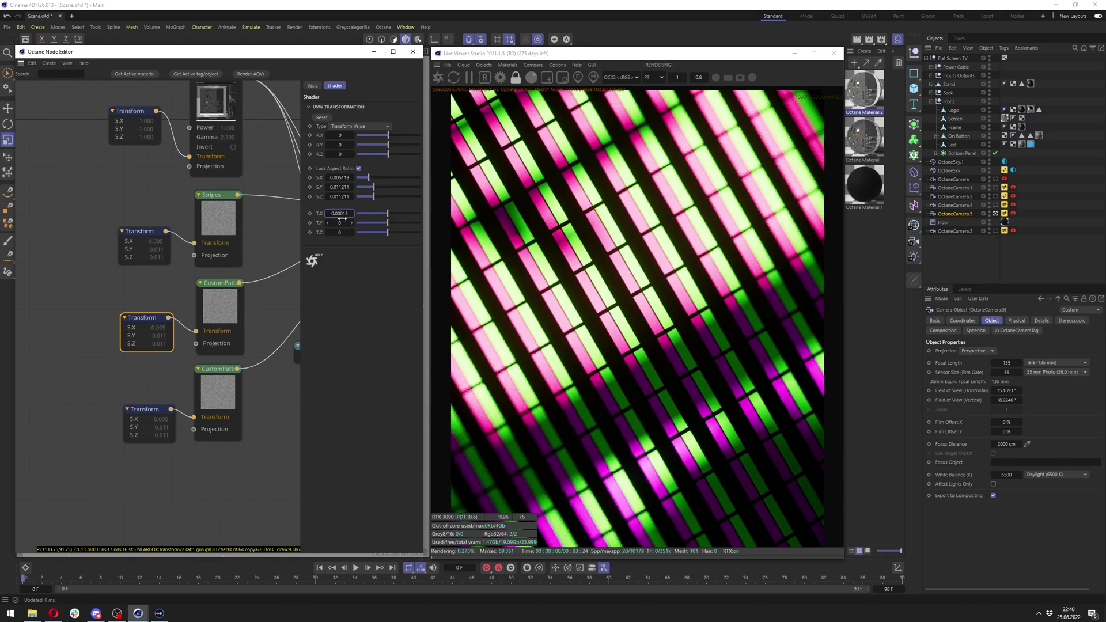
Reuse the same offset with the opposite sign on the lower CustomPattern's Transform, setting its T.X to -0.00015.
{"action": "left_click", "coordinate": [342, 215]}
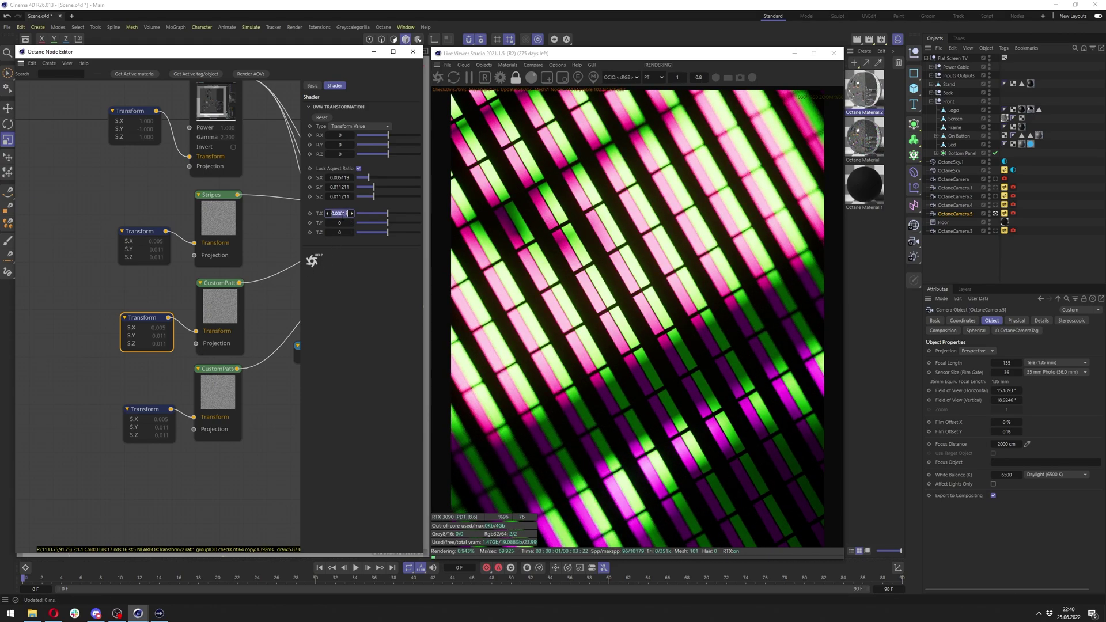
{"action": "left_click", "coordinate": [134, 429]}
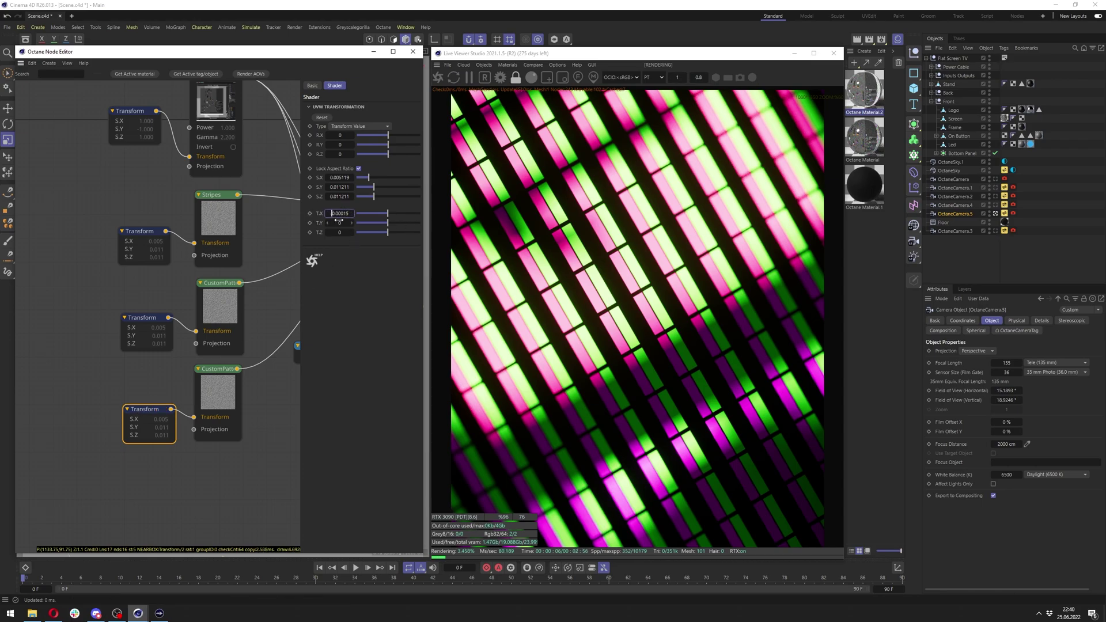
{"action": "type", "text": "-"}
{"action": "key", "text": "Return"}
Check the finer pixel pattern in the render through OctaneCamera.4 and OctaneCamera.2.
{"action": "left_click", "coordinate": [996, 214]}
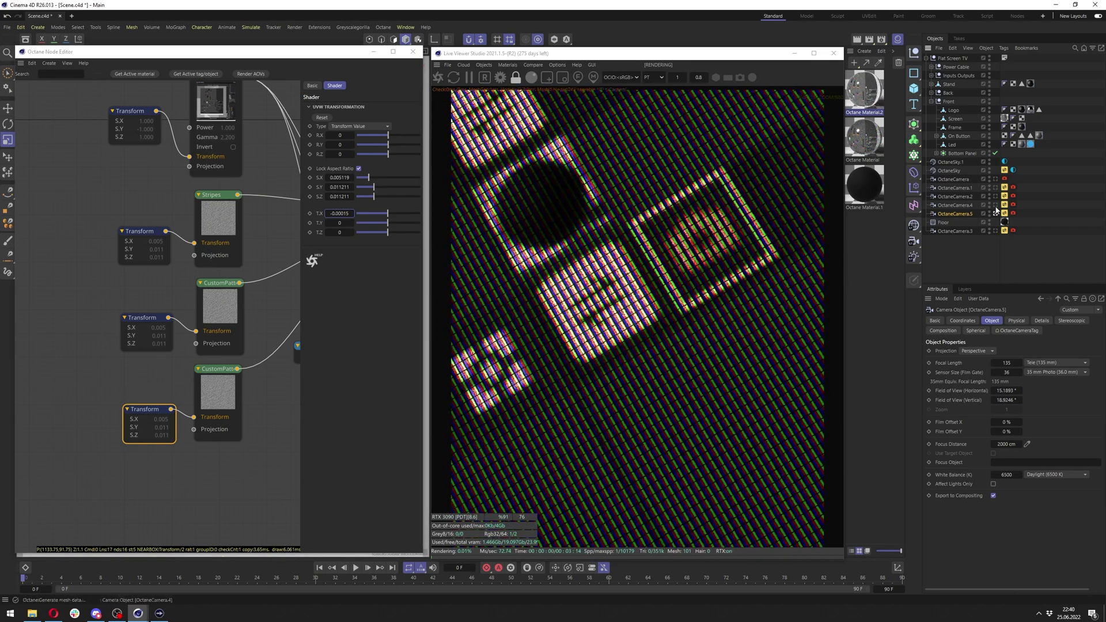
{"action": "left_click", "coordinate": [996, 206]}
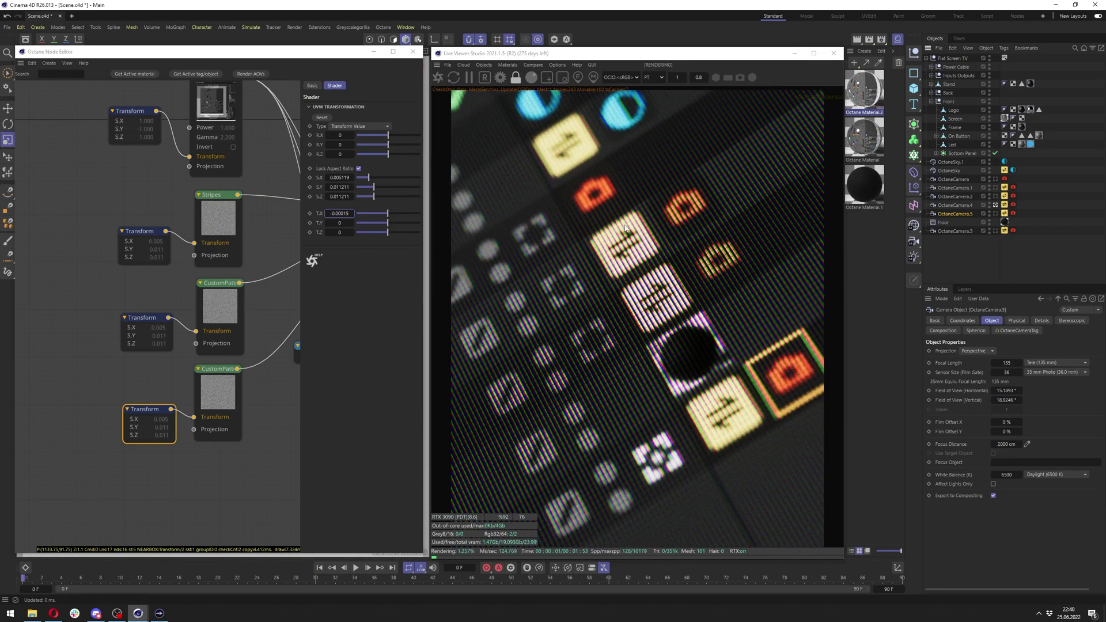
{"action": "left_click", "coordinate": [995, 196]}
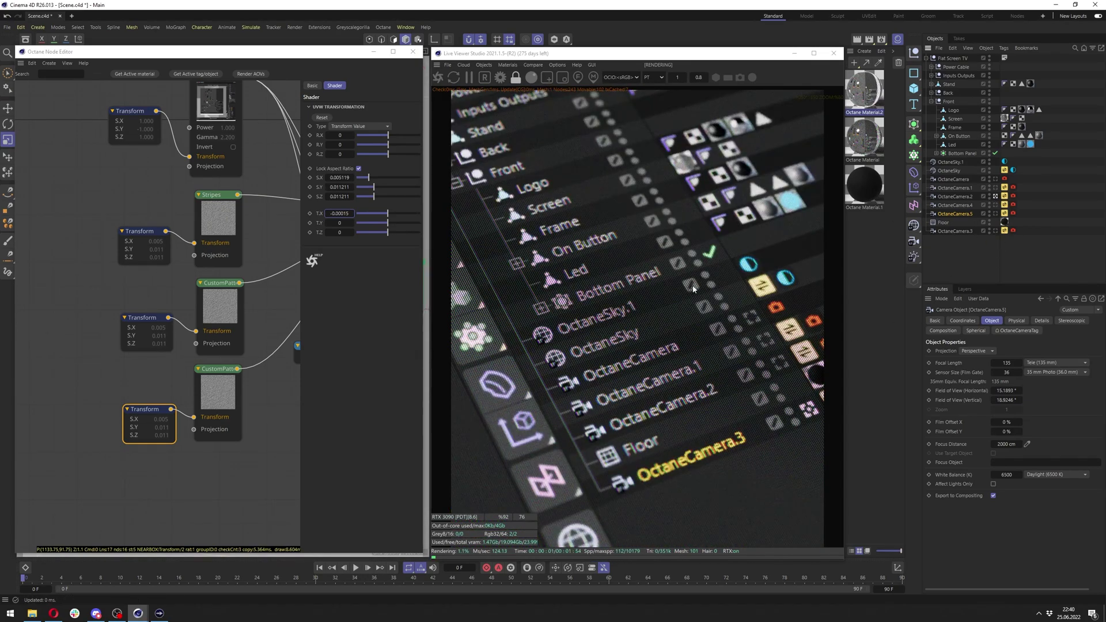
Try disconnecting the black FloatTexture layer from the Composite texture's Layer1 input, and reconnect it.
{"action": "middle_click_drag", "start_coordinate": [233, 222], "coordinate": [43, 271]}
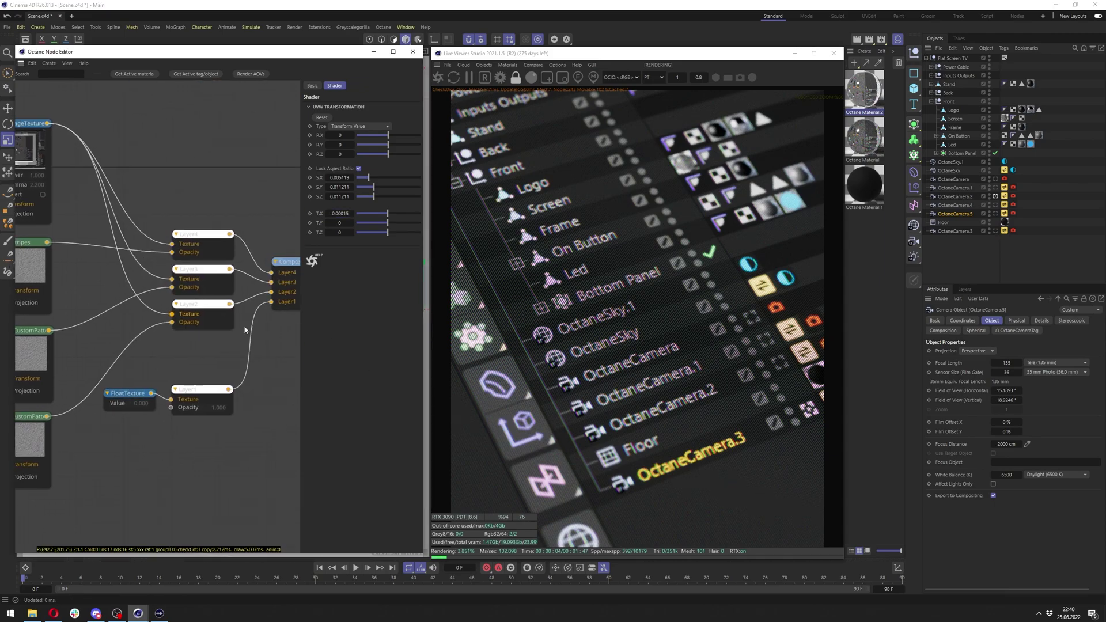
{"action": "left_click_drag", "start_coordinate": [271, 302], "coordinate": [271, 349]}
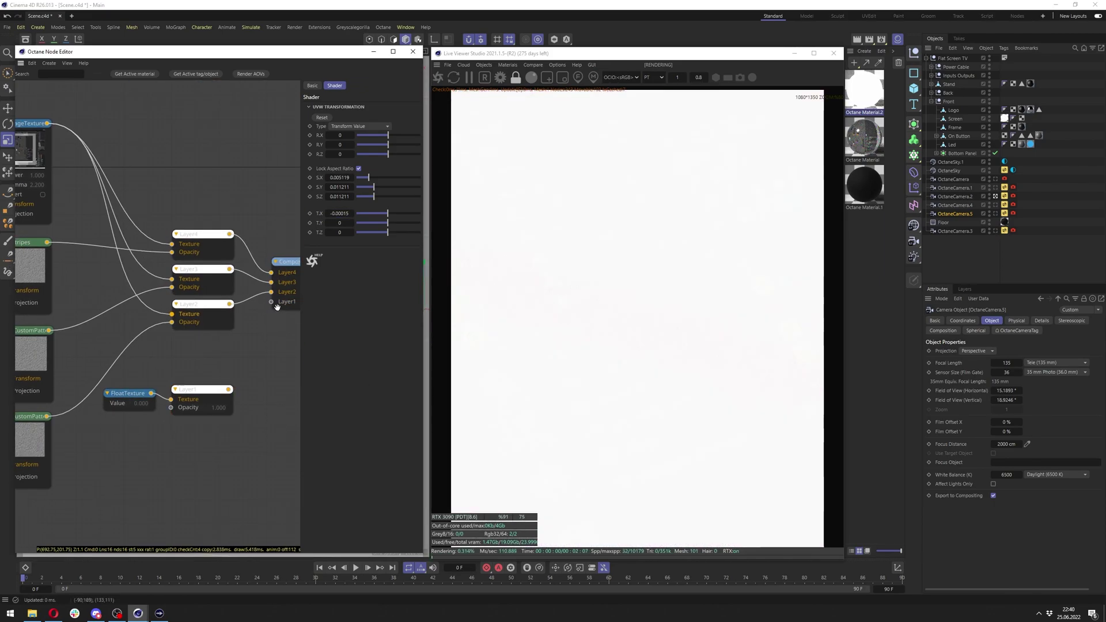
{"action": "left_click_drag", "start_coordinate": [272, 304], "coordinate": [229, 390]}
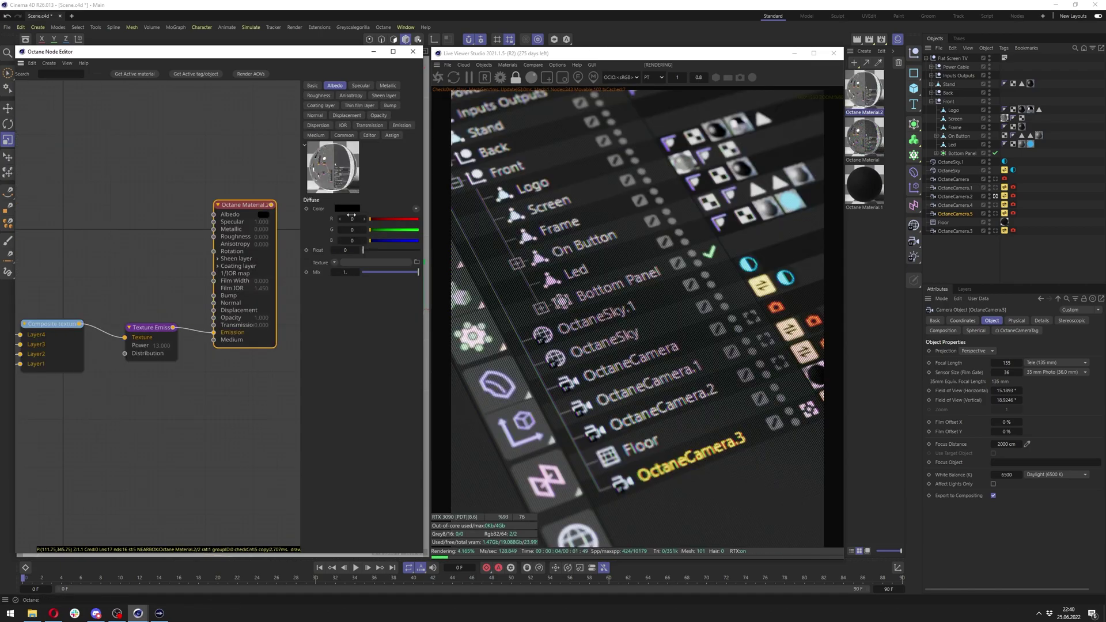
Test the brightness of the material's Albedo color and return it to black.
{"action": "left_click", "coordinate": [347, 208]}
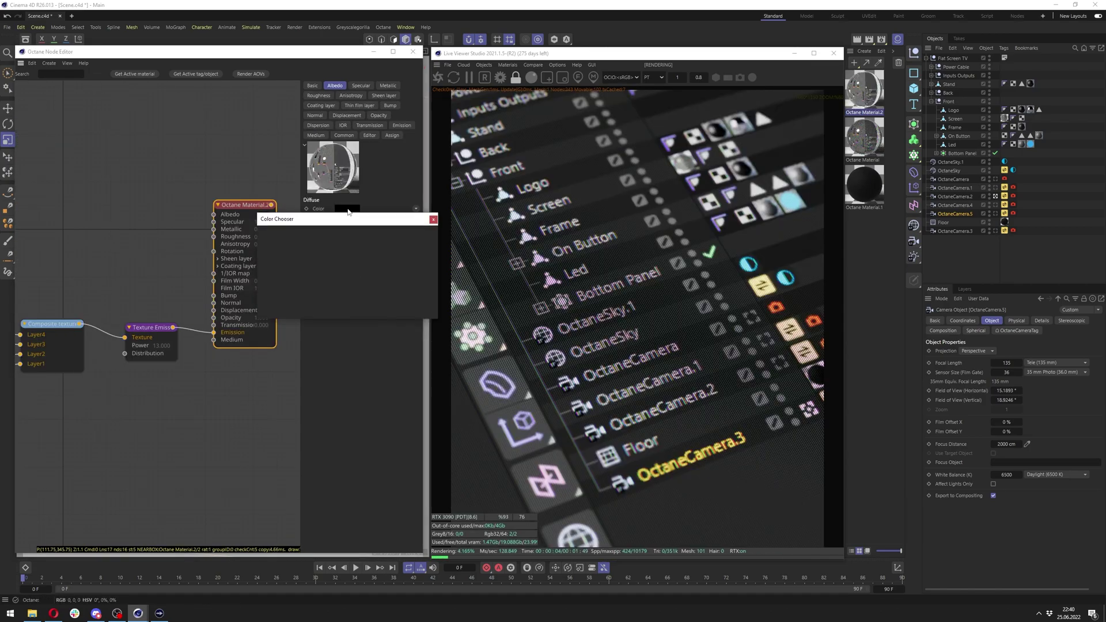
{"action": "left_click_drag", "start_coordinate": [394, 310], "coordinate": [288, 310]}
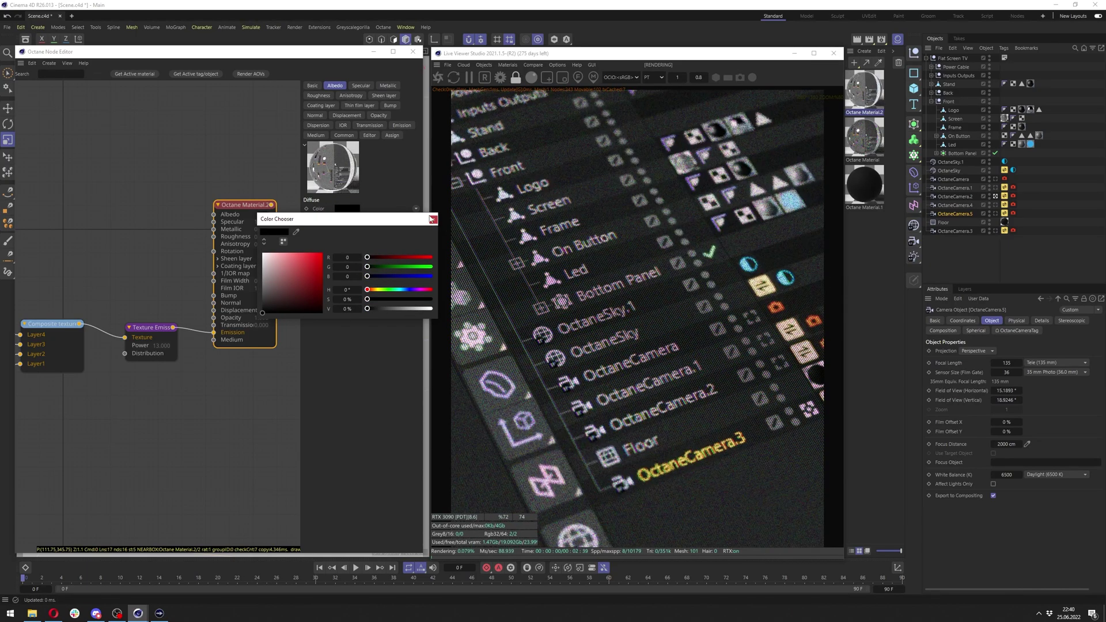
{"action": "left_click", "coordinate": [435, 220]}
Review the material's IOR settings, switch to OctaneCamera.3 and enable the material's Material layer channel.
{"action": "left_click", "coordinate": [343, 126]}
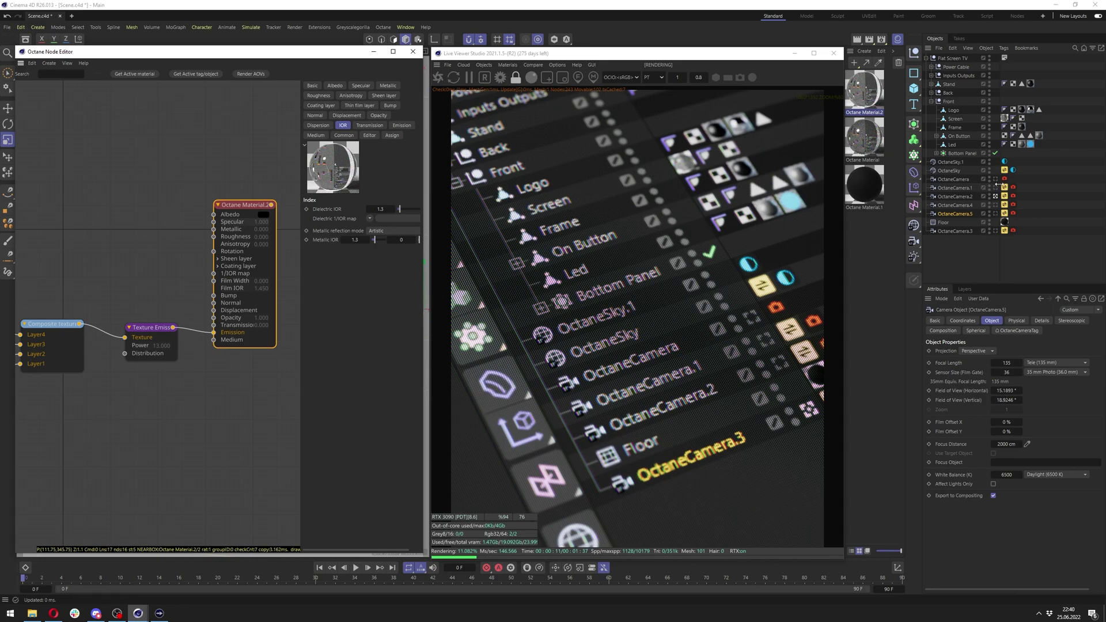
{"action": "left_click", "coordinate": [996, 231]}
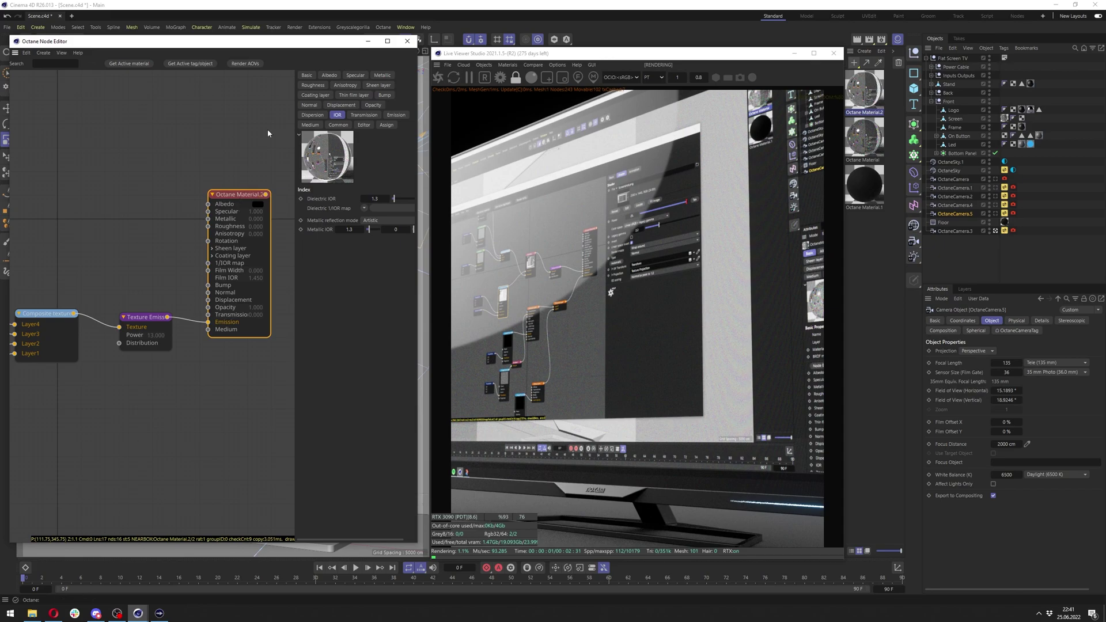
{"action": "left_click", "coordinate": [307, 76]}
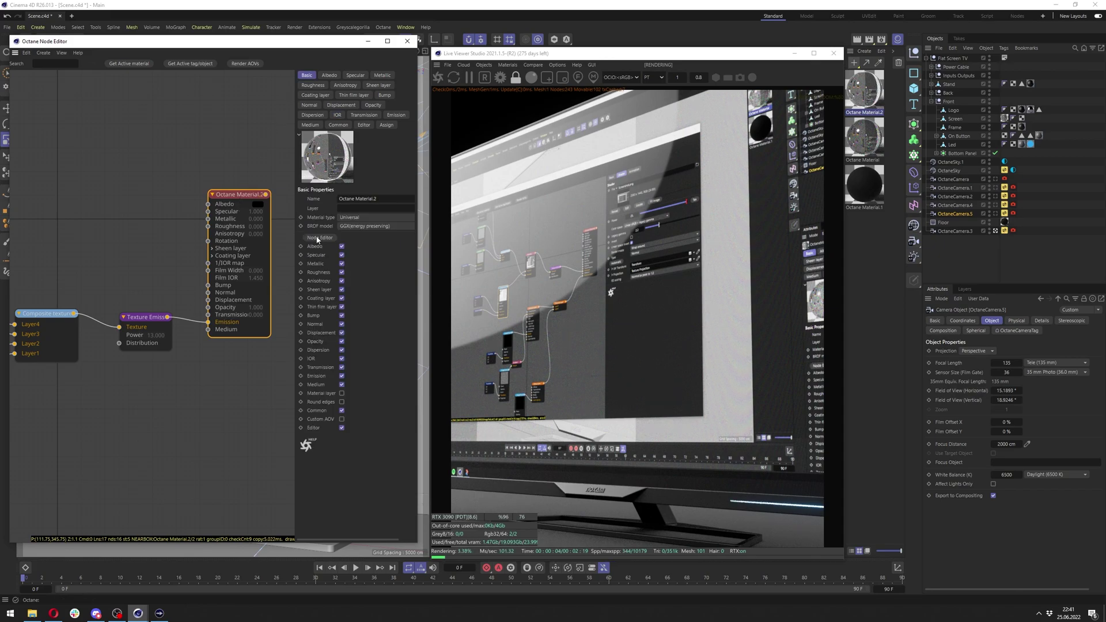
{"action": "left_click", "coordinate": [341, 393]}
Try attaching a new Material Layer node directly to the material's Material layer input.
{"action": "left_click_drag", "start_coordinate": [208, 330], "coordinate": [176, 409]}
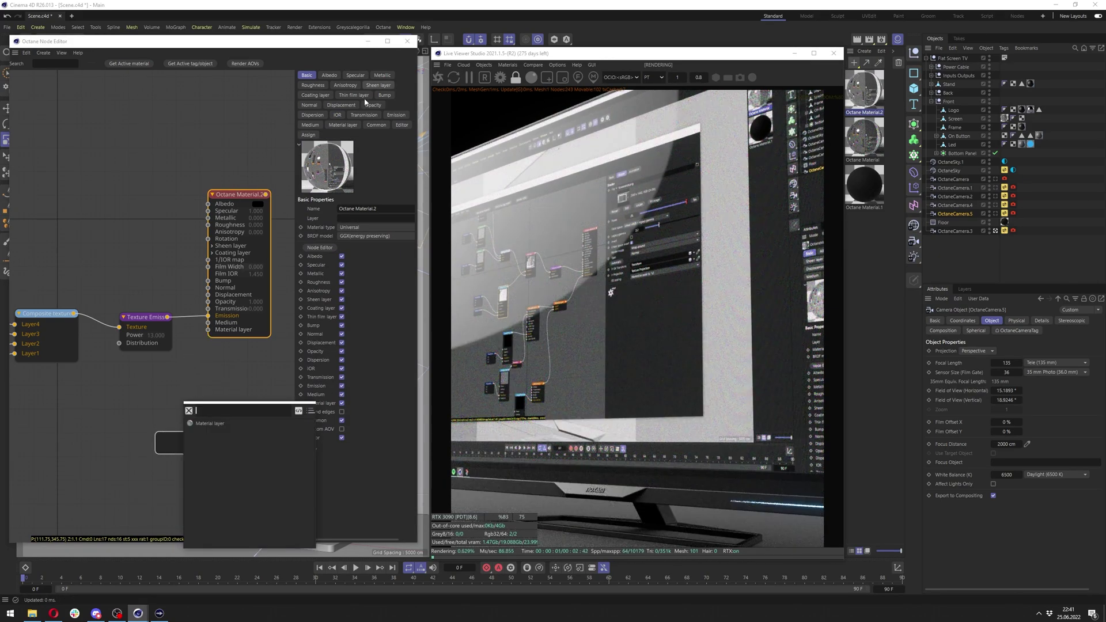
{"action": "left_click", "coordinate": [220, 424]}
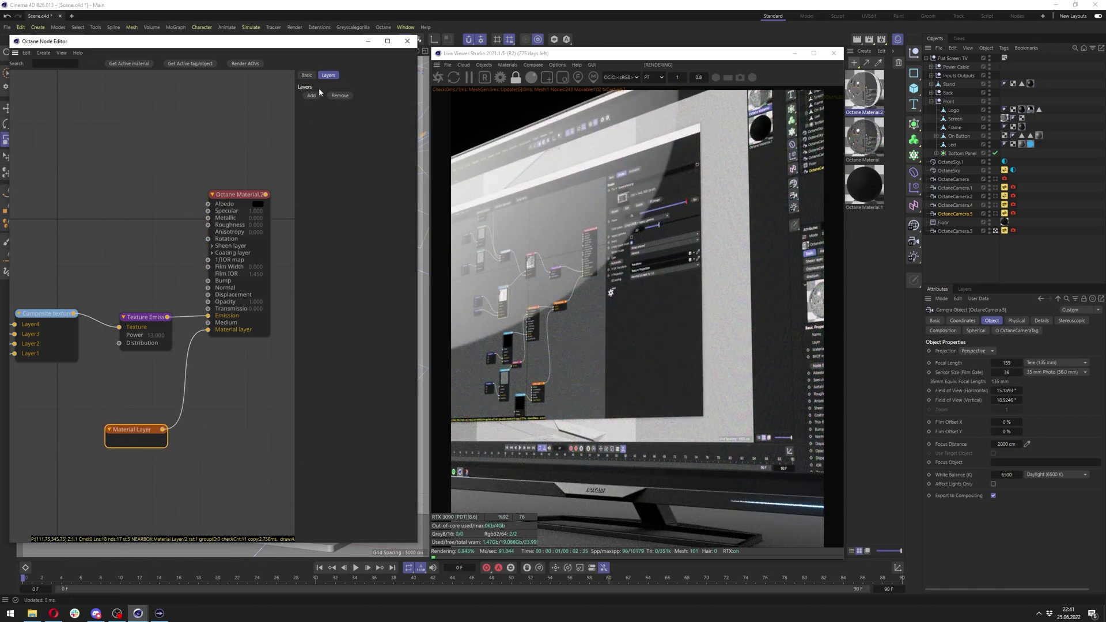
{"action": "left_click", "coordinate": [242, 311]}
Add a layer group to the material from its Material layer settings.
{"action": "left_click", "coordinate": [352, 126]}
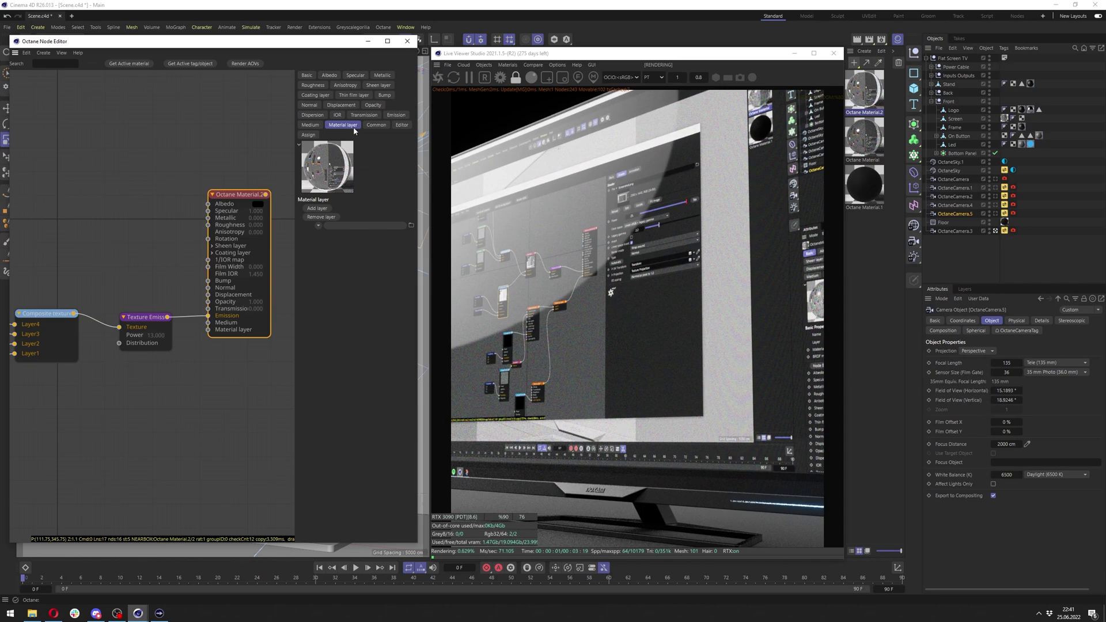
{"action": "left_click", "coordinate": [316, 209]}
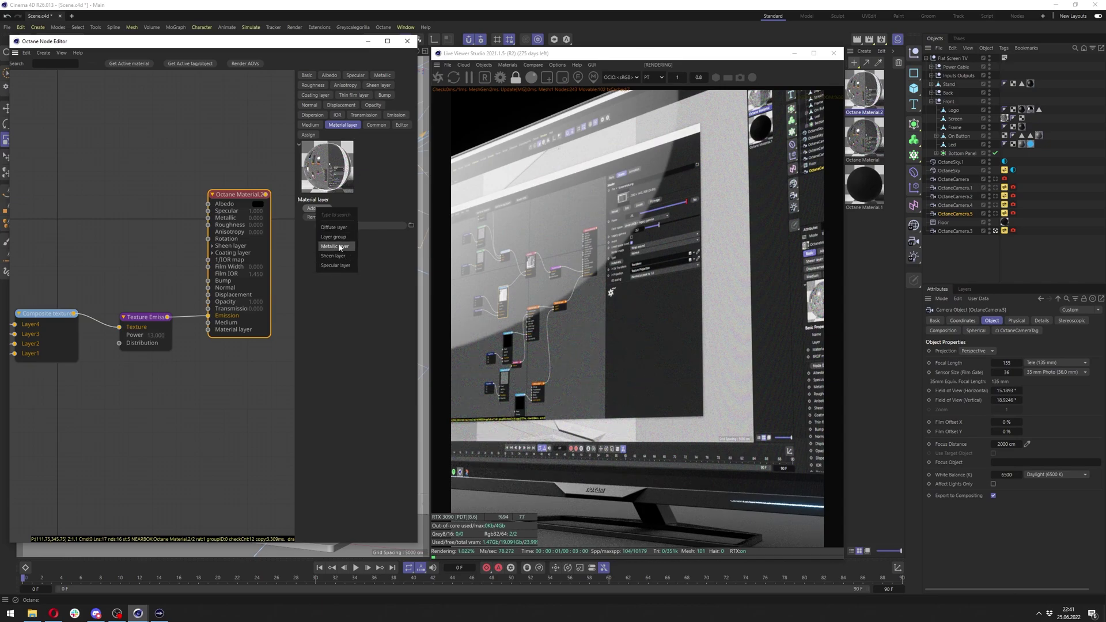
{"action": "left_click", "coordinate": [339, 246]}
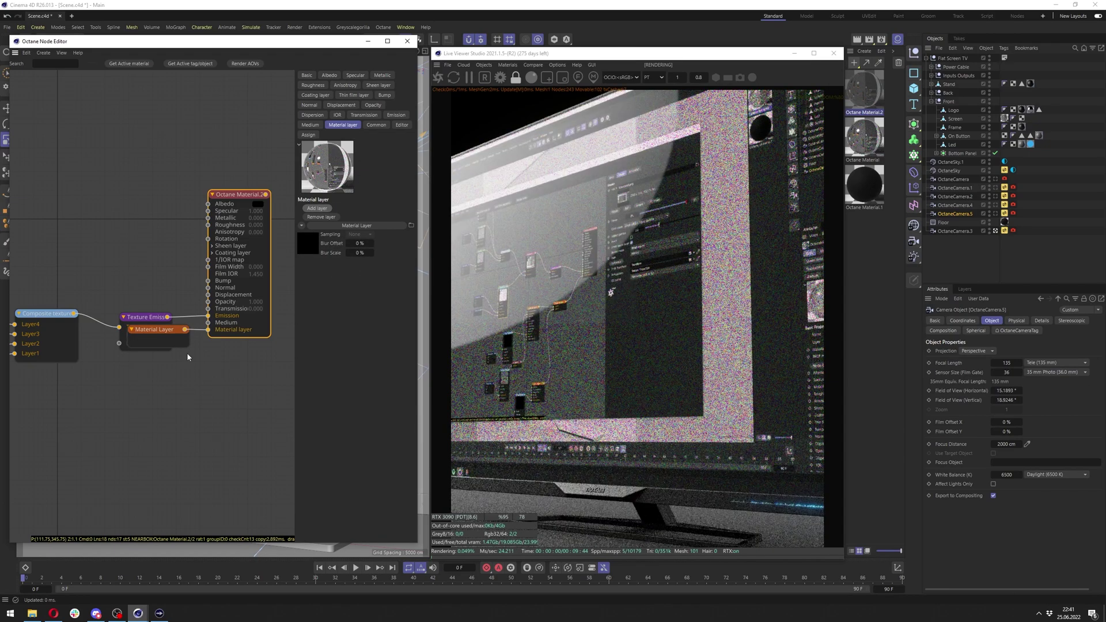
Add a Specular layer and a Diffuse layer to the Material Layer group.
{"action": "left_click", "coordinate": [319, 99]}
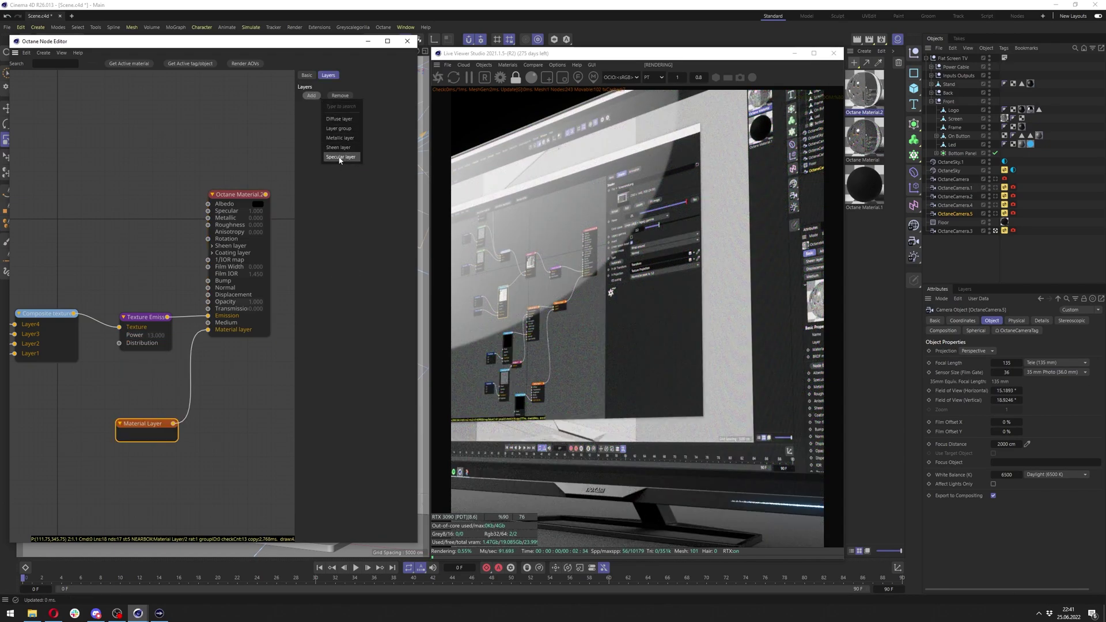
{"action": "left_click", "coordinate": [340, 156]}
{"action": "left_click", "coordinate": [311, 96]}
{"action": "left_click", "coordinate": [339, 119]}
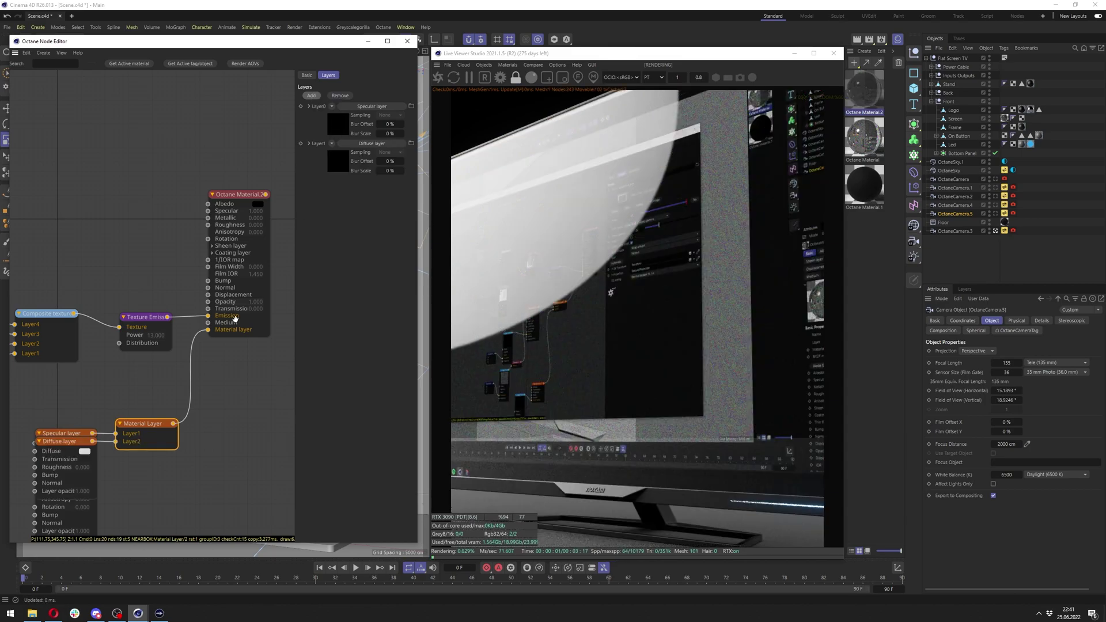
Spread out the Specular and Diffuse layer nodes and disconnect the Diffuse layer from the Material Layer group.
{"action": "middle_click_drag", "start_coordinate": [183, 377], "coordinate": [254, 271]}
{"action": "left_click_drag", "start_coordinate": [136, 336], "coordinate": [134, 442]}
{"action": "left_click_drag", "start_coordinate": [187, 337], "coordinate": [135, 451]}
{"action": "left_click_drag", "start_coordinate": [223, 320], "coordinate": [229, 384]}
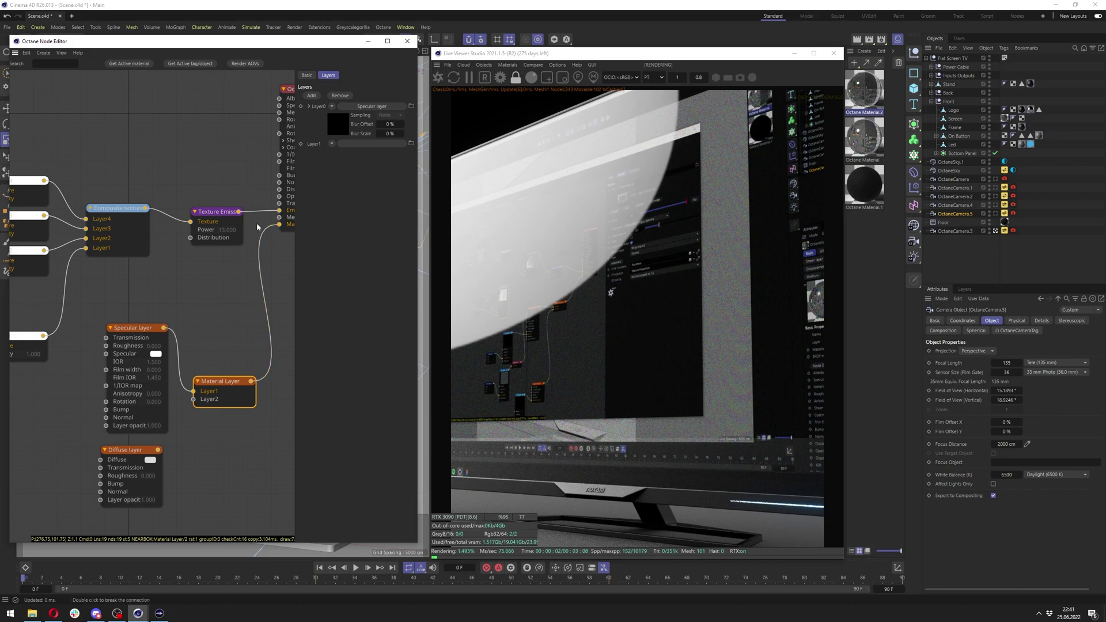
Review the settings of the Octane material, the Specular layer and the Material Layer group.
{"action": "middle_click_drag", "start_coordinate": [257, 227], "coordinate": [155, 267]}
{"action": "left_click", "coordinate": [212, 136]}
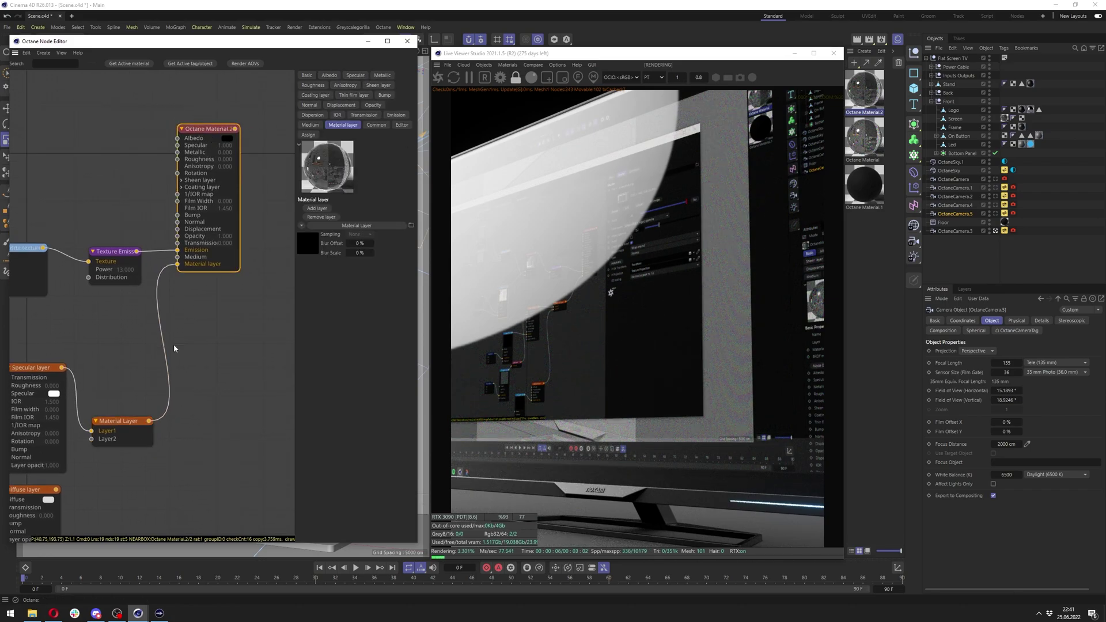
{"action": "middle_click_drag", "start_coordinate": [154, 327], "coordinate": [209, 313]}
{"action": "mouse_move", "coordinate": [91, 355]}
{"action": "left_mouse_down"}
{"action": "mouse_move", "coordinate": [105, 356]}
{"action": "mouse_move", "coordinate": [85, 355]}
{"action": "left_mouse_up"}
{"action": "left_click_drag", "start_coordinate": [173, 412], "coordinate": [168, 393]}
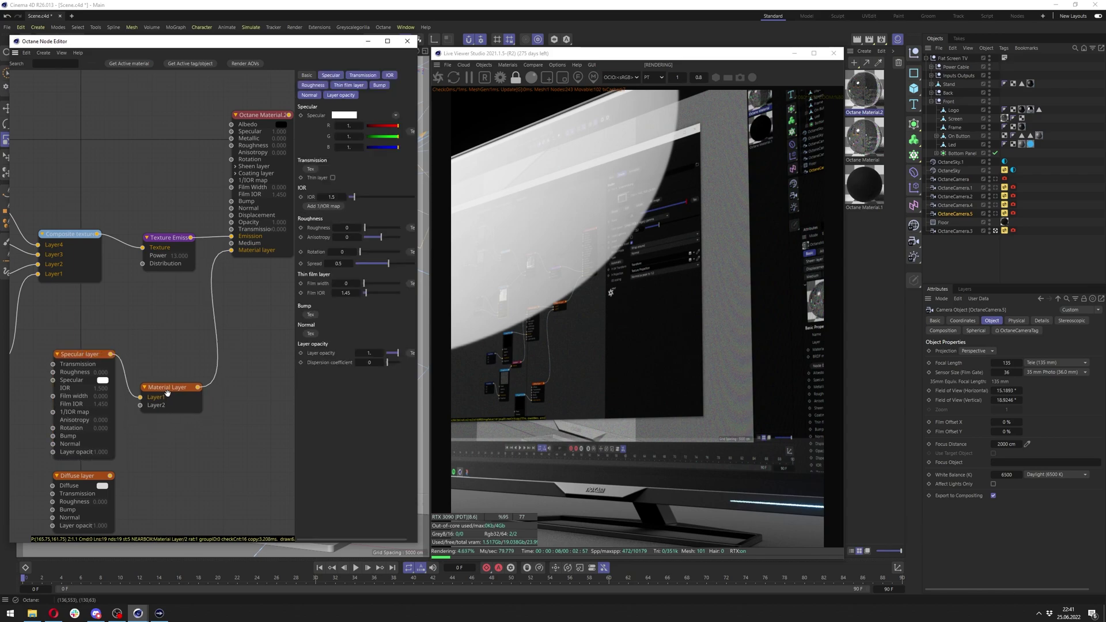
{"action": "left_click", "coordinate": [167, 392]}
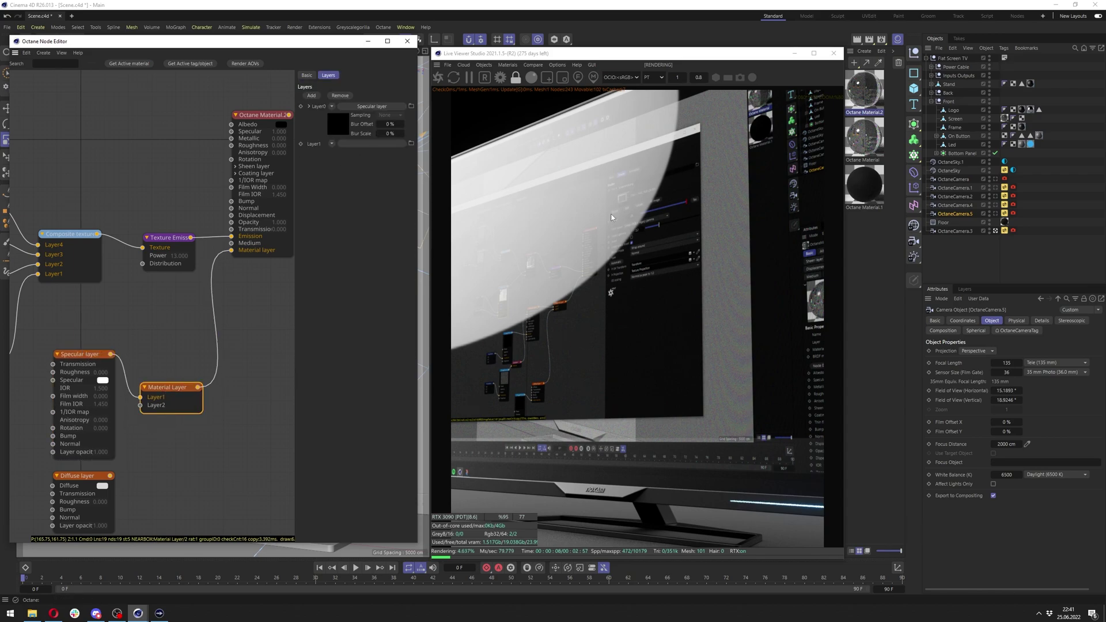
Try the material with its Specular float at 0, reattach the Material Layer group and return the float to 1.
{"action": "left_click", "coordinate": [285, 115]}
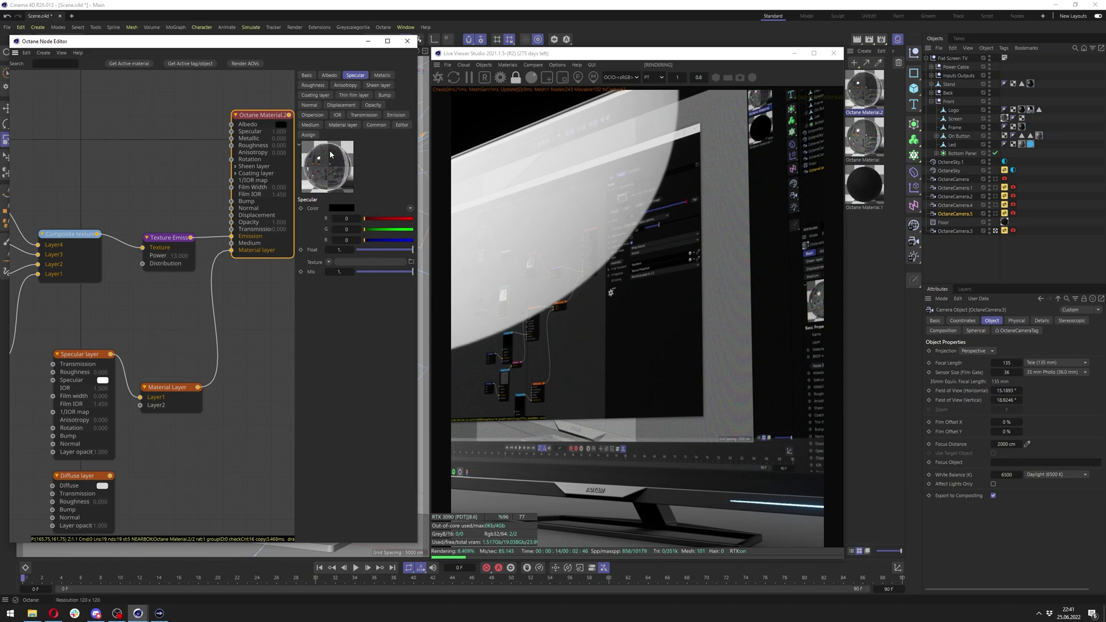
{"action": "left_click_drag", "start_coordinate": [260, 127], "coordinate": [250, 126]}
{"action": "left_click_drag", "start_coordinate": [380, 250], "coordinate": [343, 252]}
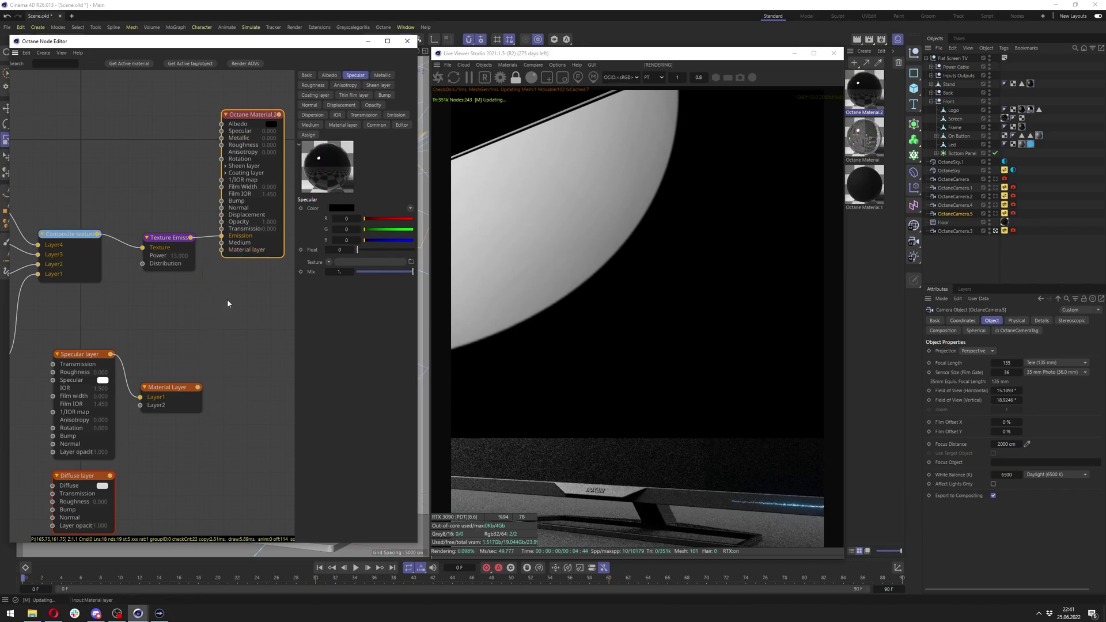
{"action": "left_click_drag", "start_coordinate": [225, 249], "coordinate": [199, 387]}
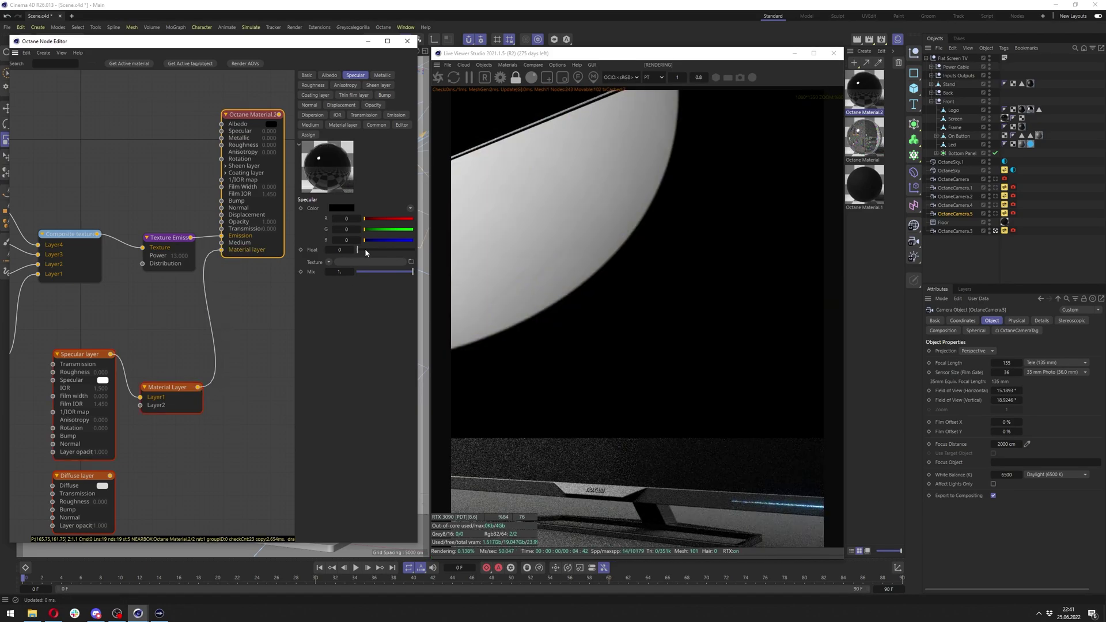
{"action": "left_click_drag", "start_coordinate": [363, 249], "coordinate": [412, 250]}
Set the material's Roughness float to 1 and its Dielectric IOR to 1.
{"action": "left_click", "coordinate": [317, 86]}
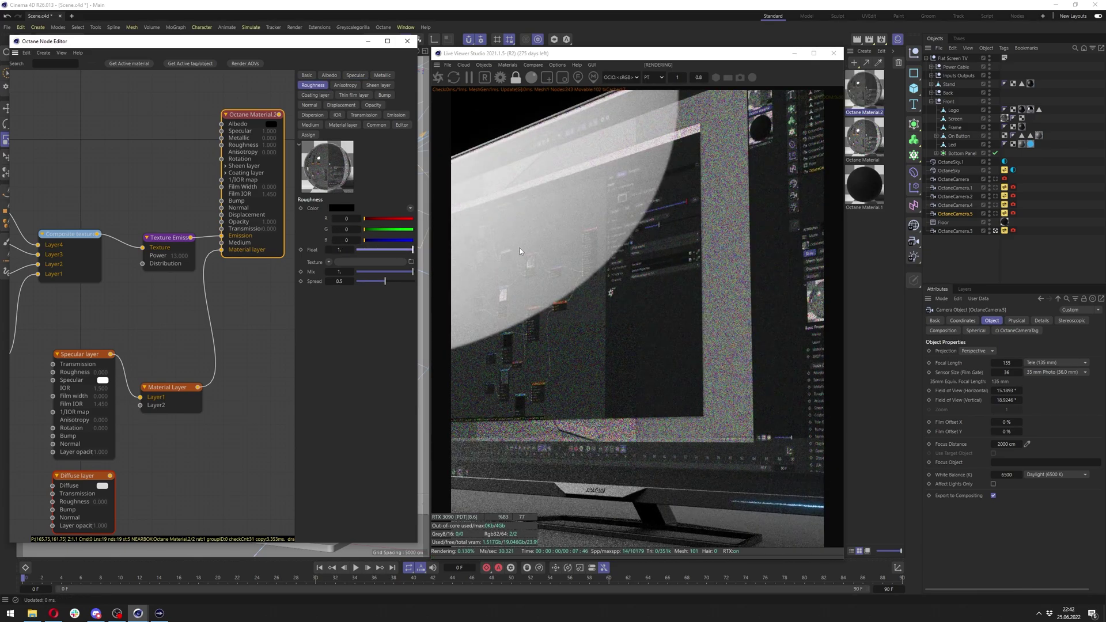
{"action": "left_click", "coordinate": [337, 115]}
{"action": "left_click_drag", "start_coordinate": [411, 209], "coordinate": [392, 210]}
{"action": "double_click", "coordinate": [382, 210]}
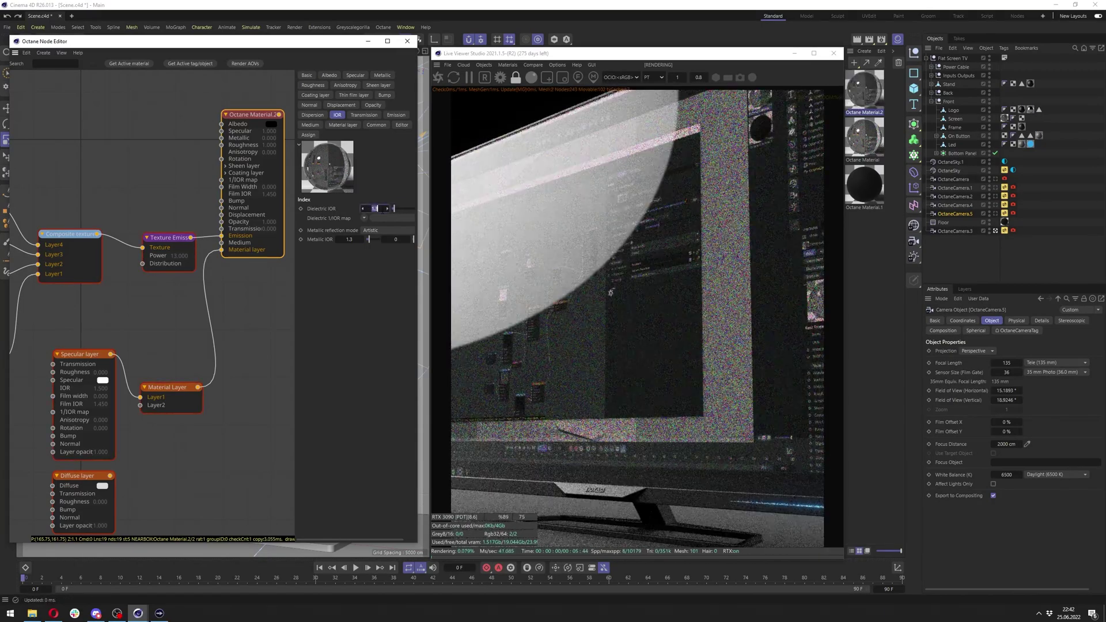
{"action": "type", "text": "1"}
{"action": "key", "text": "Return"}
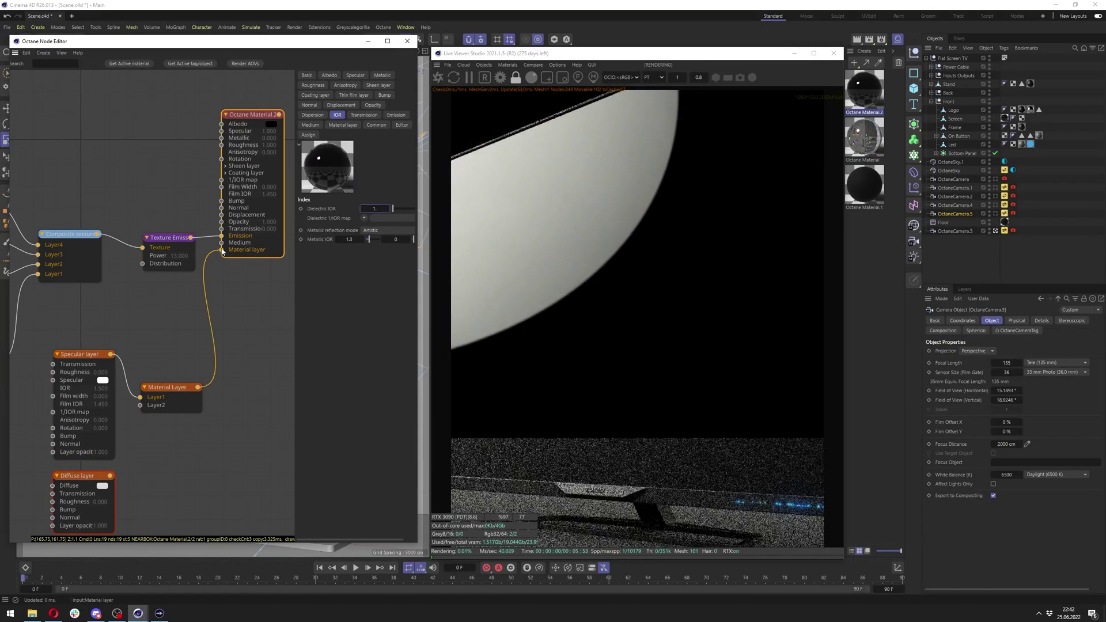
Reattach the Material Layer group to the material's Material layer input and try a Dielectric IOR of 1.4.
{"action": "left_click", "coordinate": [222, 250]}
{"action": "left_click_drag", "start_coordinate": [223, 251], "coordinate": [198, 387]}
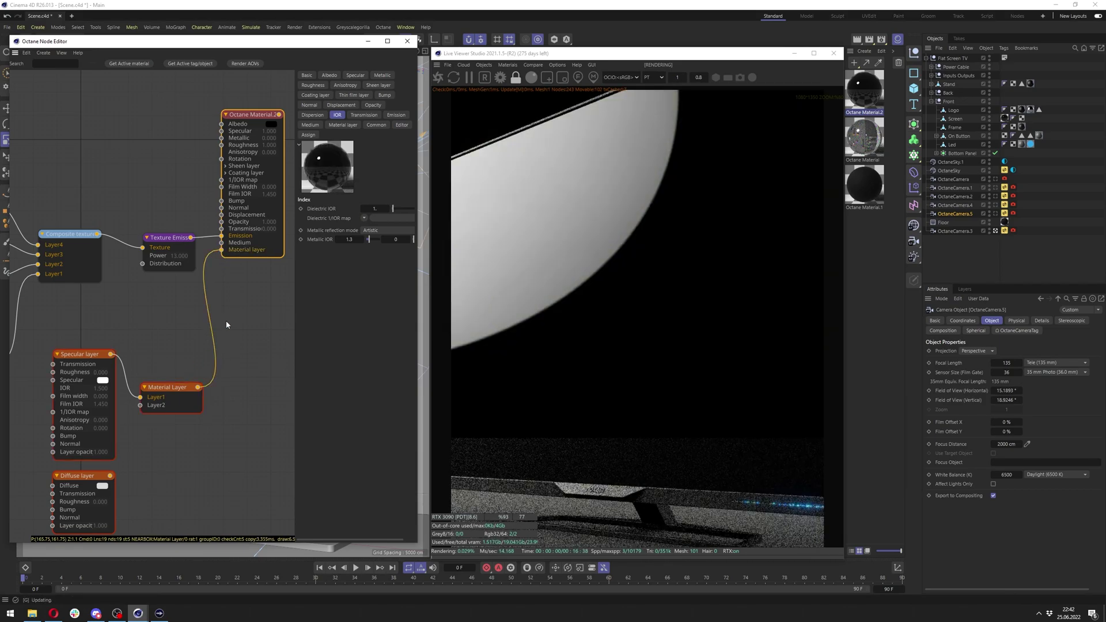
{"action": "double_click", "coordinate": [377, 209]}
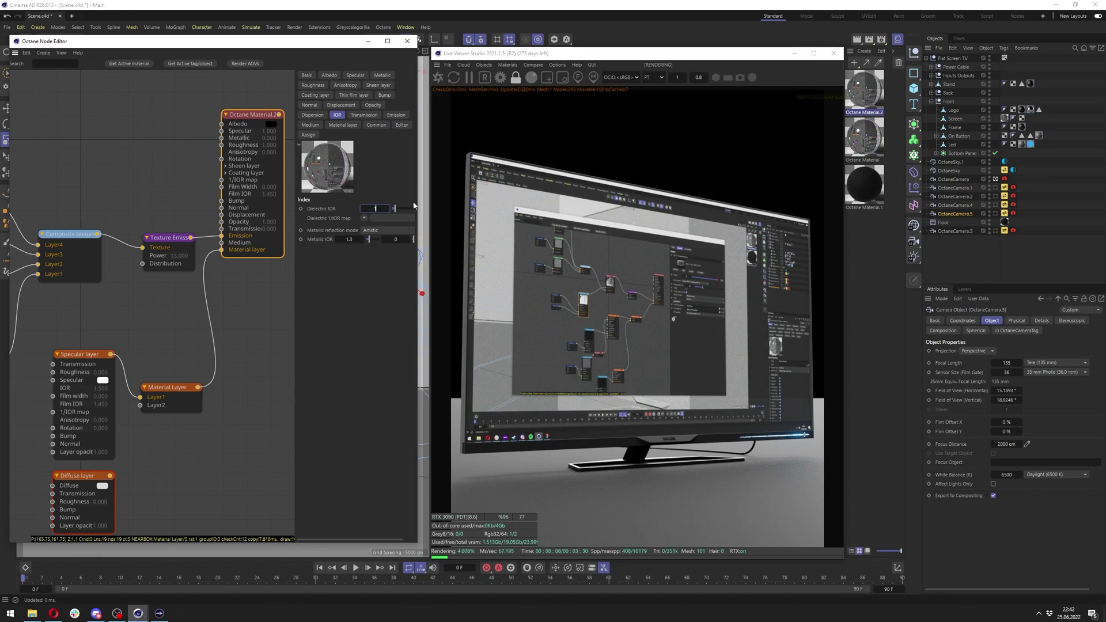
{"action": "key", "text": "Return"}
Review the Specular layer's opacity settings and try a Dielectric IOR of 1.1 on the material.
{"action": "left_click_drag", "start_coordinate": [167, 401], "coordinate": [180, 388]}
{"action": "left_click", "coordinate": [93, 356]}
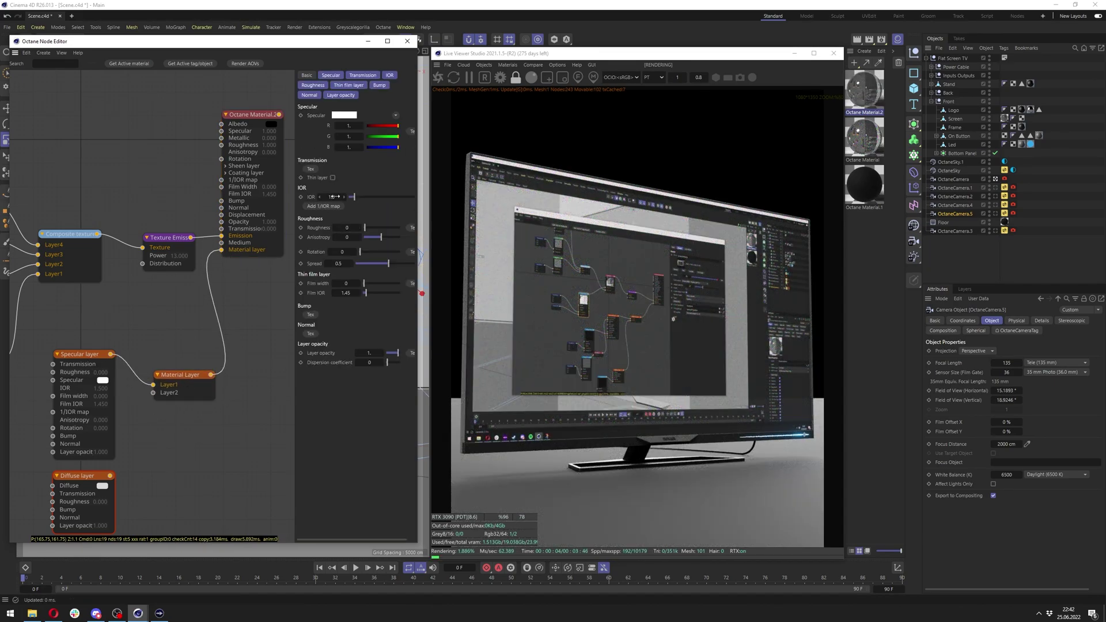
{"action": "left_click", "coordinate": [350, 96]}
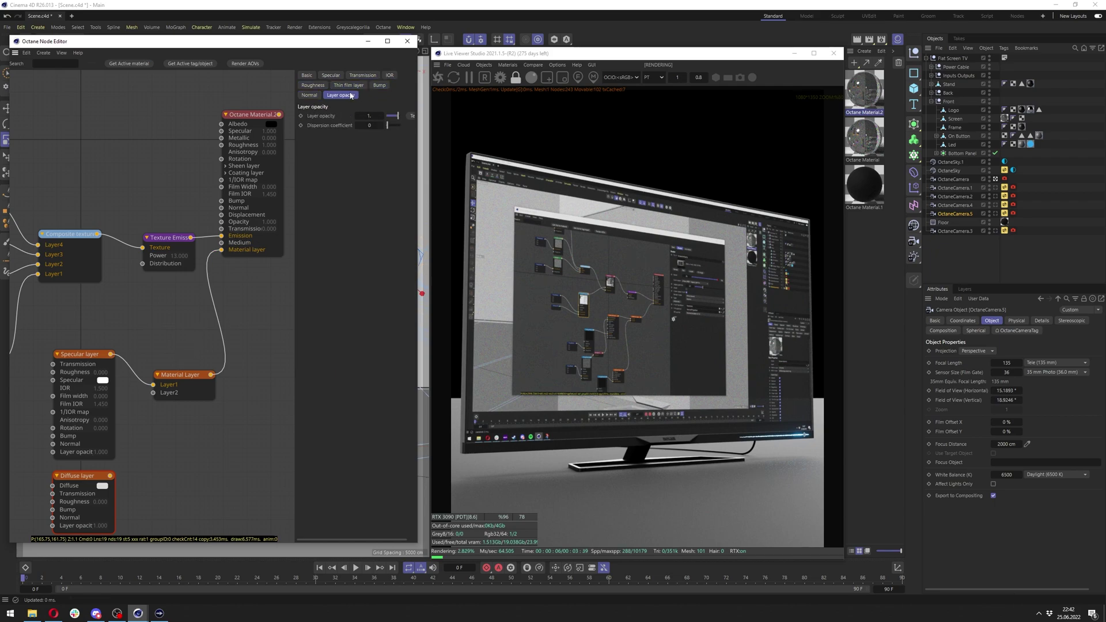
{"action": "left_click", "coordinate": [279, 204]}
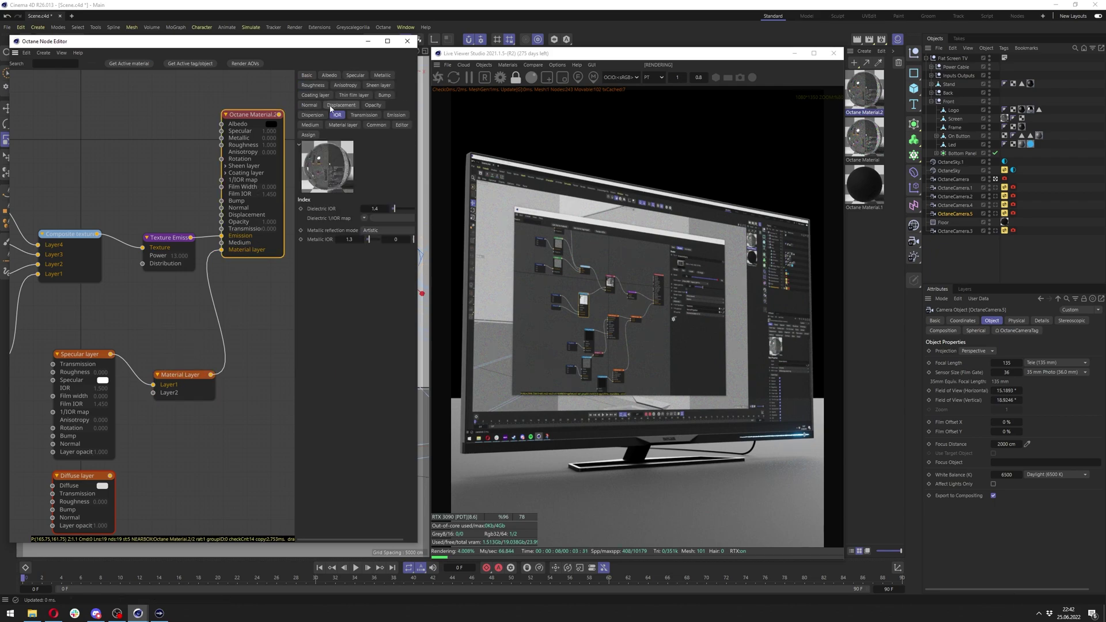
{"action": "left_click_drag", "start_coordinate": [377, 208], "coordinate": [366, 209]}
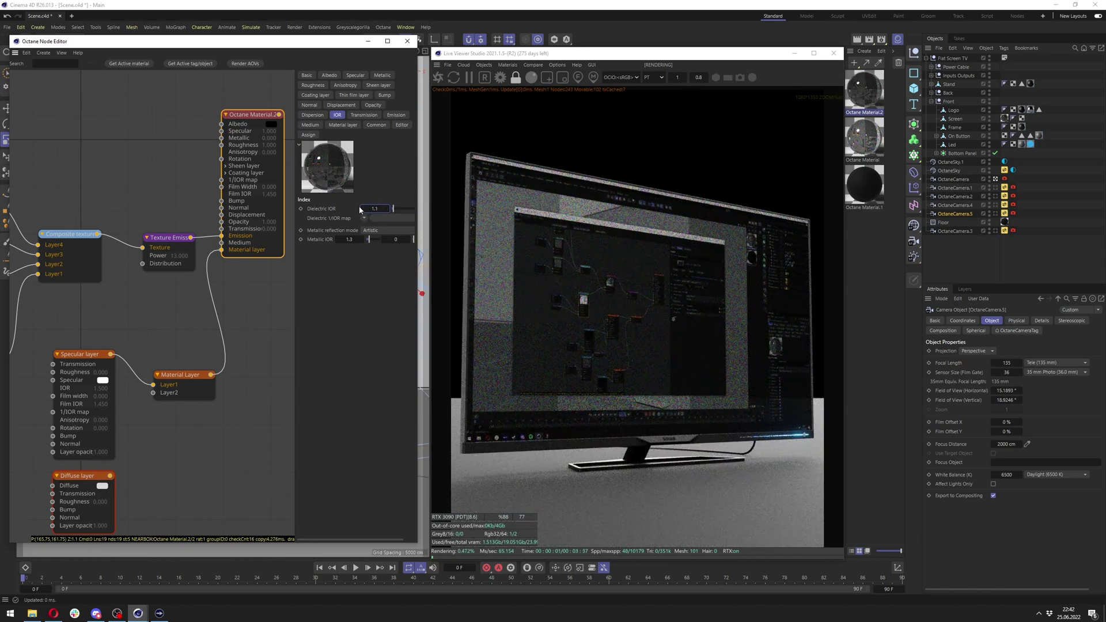
Test Texture Emission power values of 100 and 50, and set the power to 20.
{"action": "left_click", "coordinate": [171, 239]}
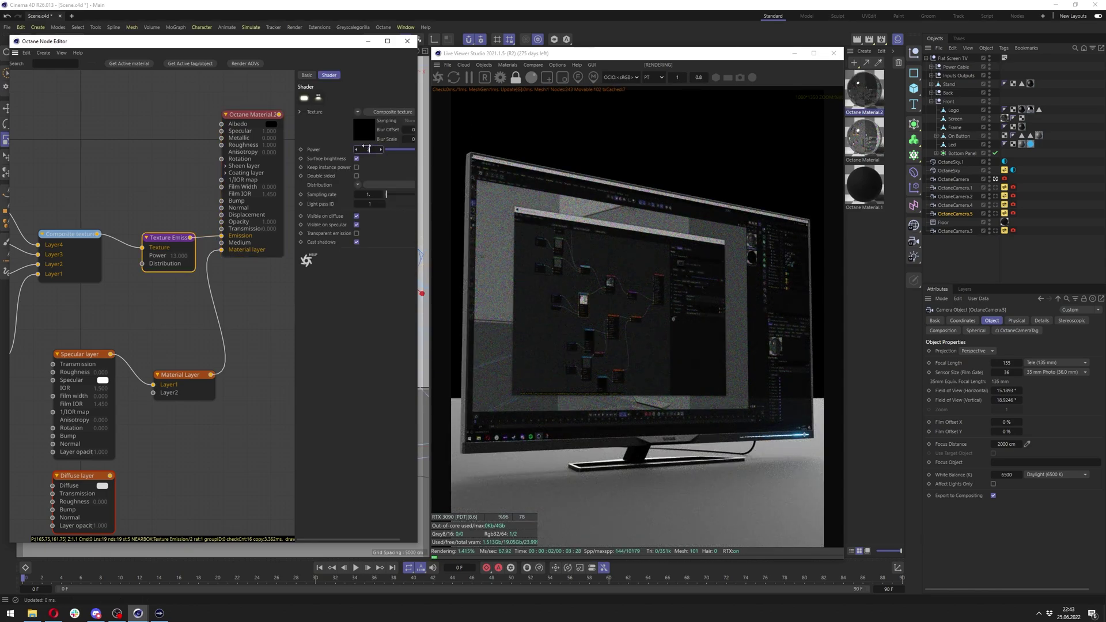
{"action": "left_click_drag", "start_coordinate": [367, 149], "coordinate": [385, 153]}
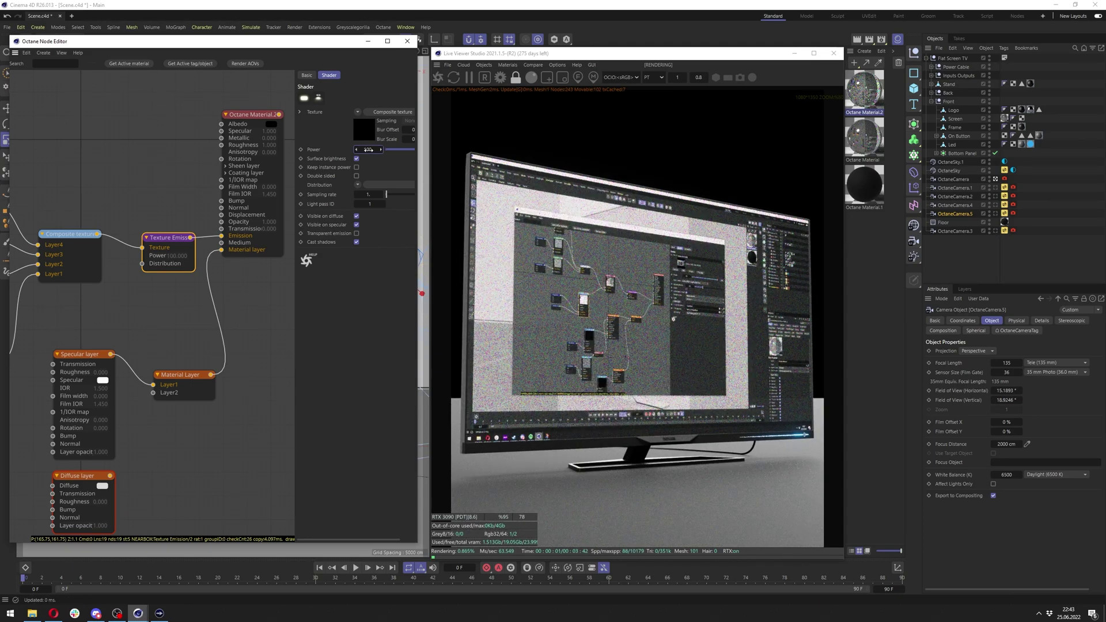
{"action": "type", "text": "50"}
{"action": "key", "text": "Return"}
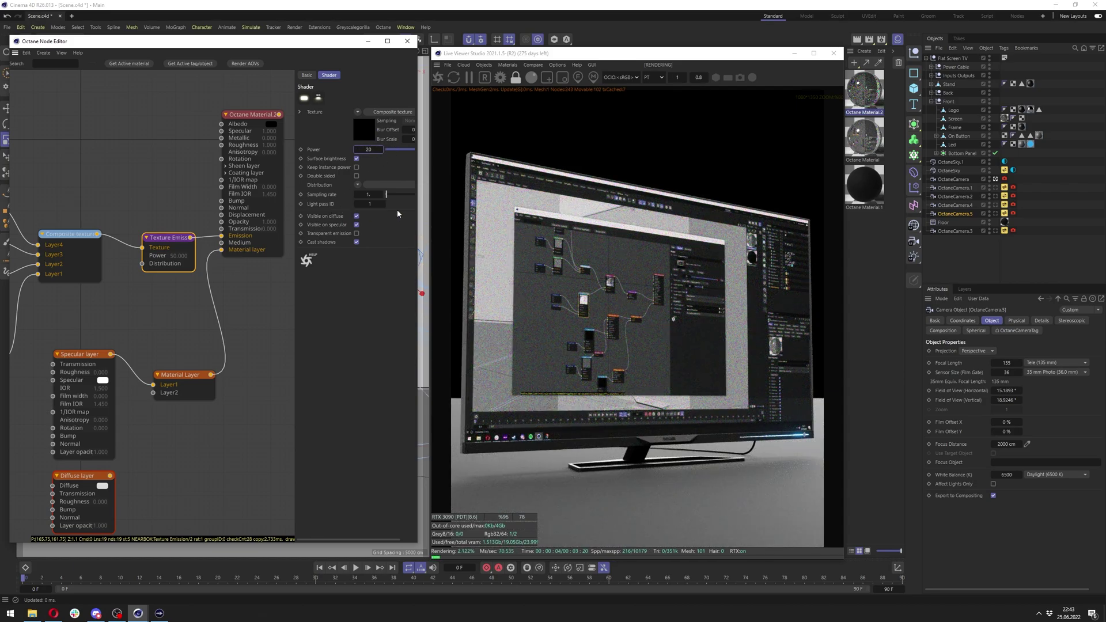
{"action": "type", "text": "20"}
{"action": "key", "text": "Return"}
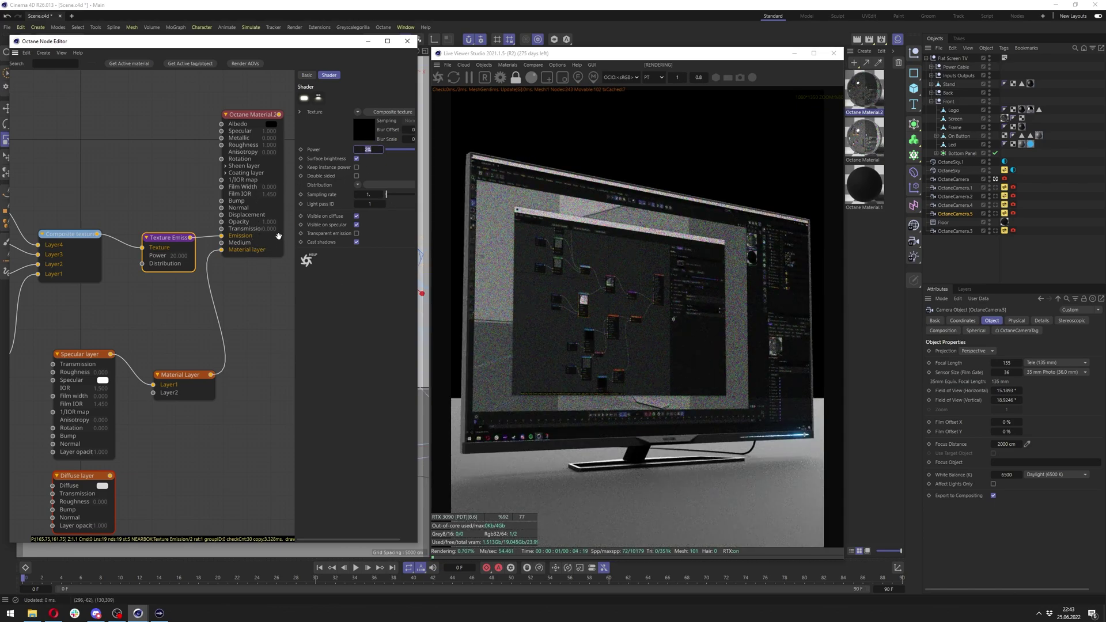
Raise the material's Dielectric IOR and look through OctaneCamera.3.
{"action": "left_click", "coordinate": [278, 236]}
{"action": "left_click_drag", "start_coordinate": [375, 209], "coordinate": [378, 208]}
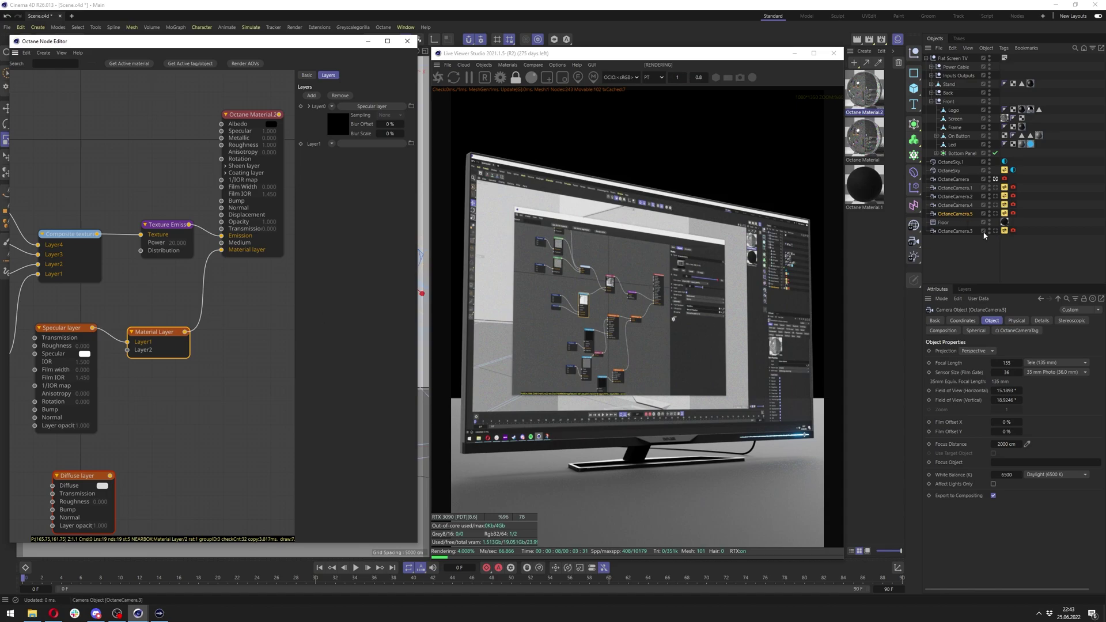
{"action": "left_click", "coordinate": [996, 231]}
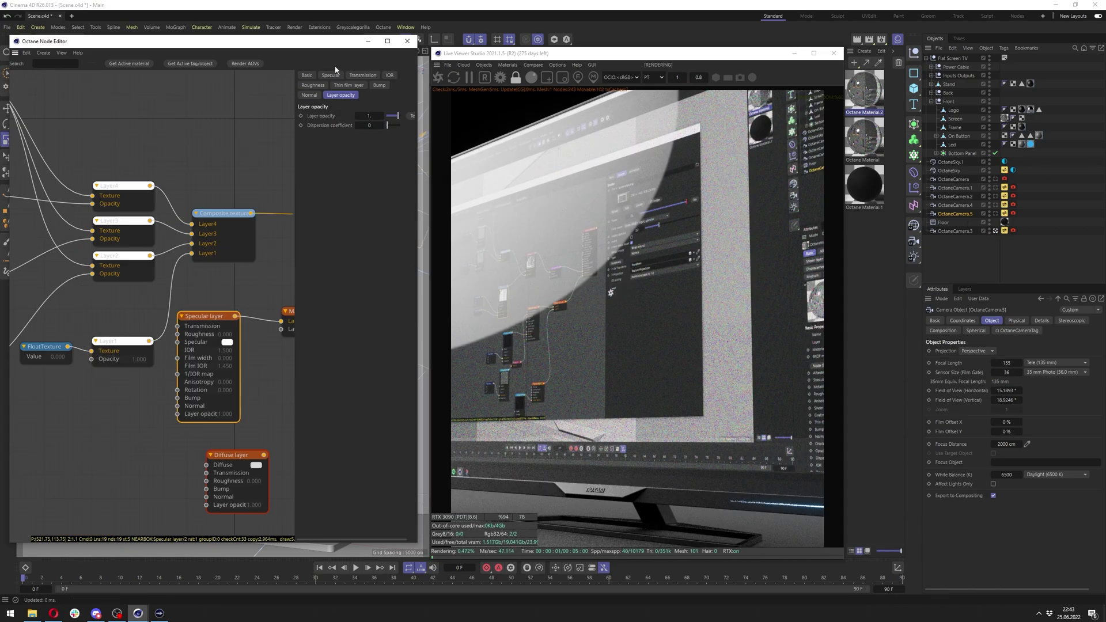
Set the Specular layer's BRDF model to GGX(energy preserving) and its IOR to 1.4.
{"action": "left_click", "coordinate": [307, 76]}
{"action": "left_click", "coordinate": [356, 144]}
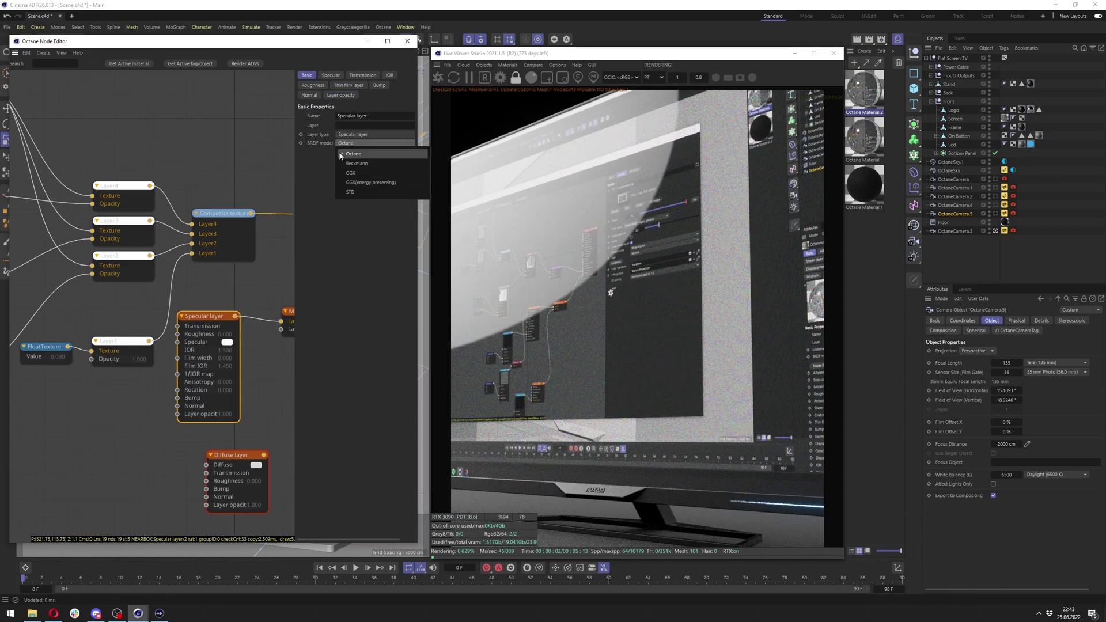
{"action": "left_click", "coordinate": [368, 182]}
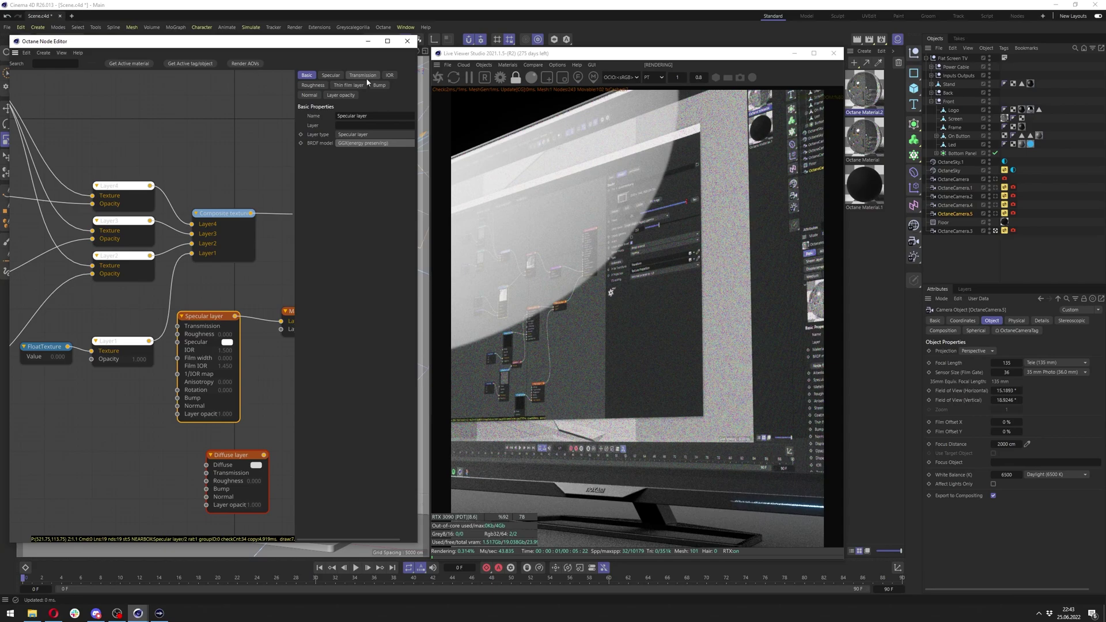
{"action": "left_click", "coordinate": [389, 75]}
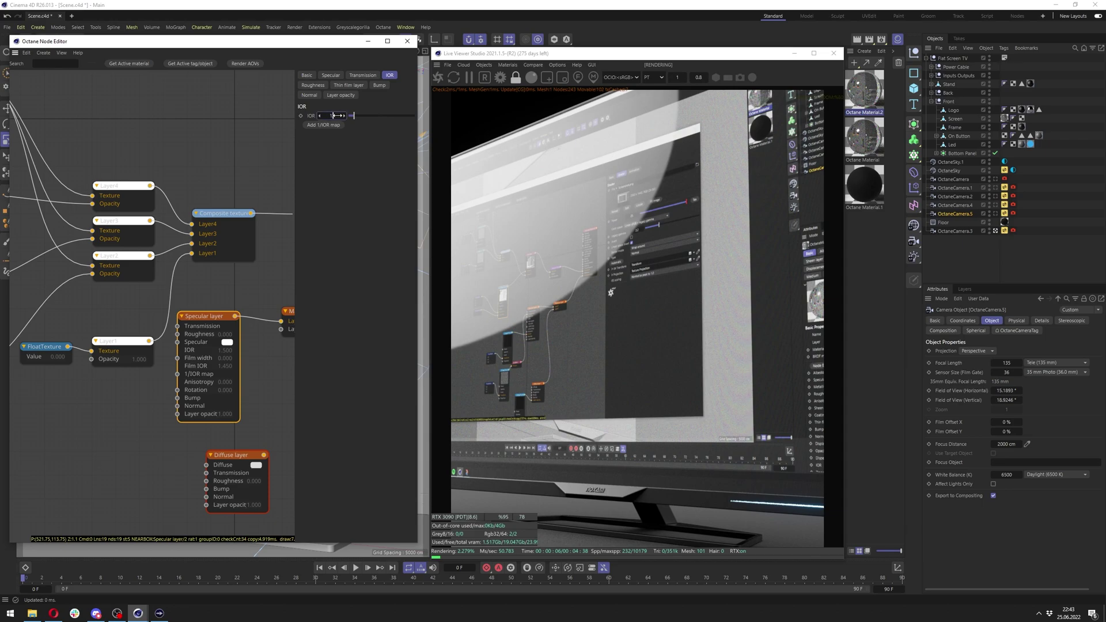
{"action": "left_click_drag", "start_coordinate": [354, 116], "coordinate": [351, 119]}
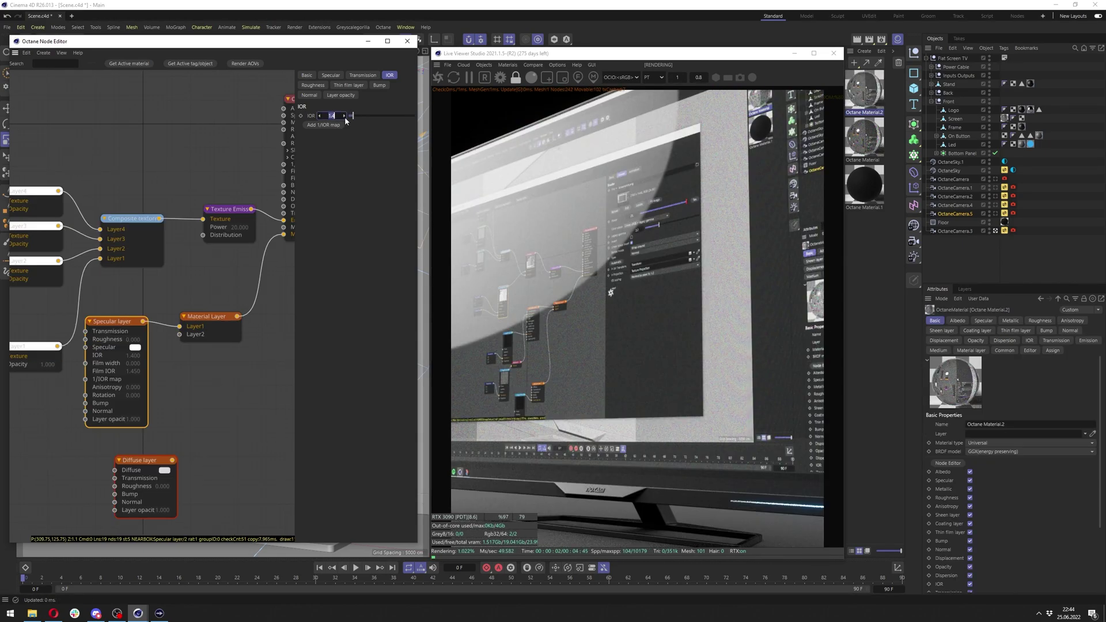
Try a roughness of 0.2 on the Specular layer and move the node editor out of the viewport.
{"action": "left_click", "coordinate": [317, 86]}
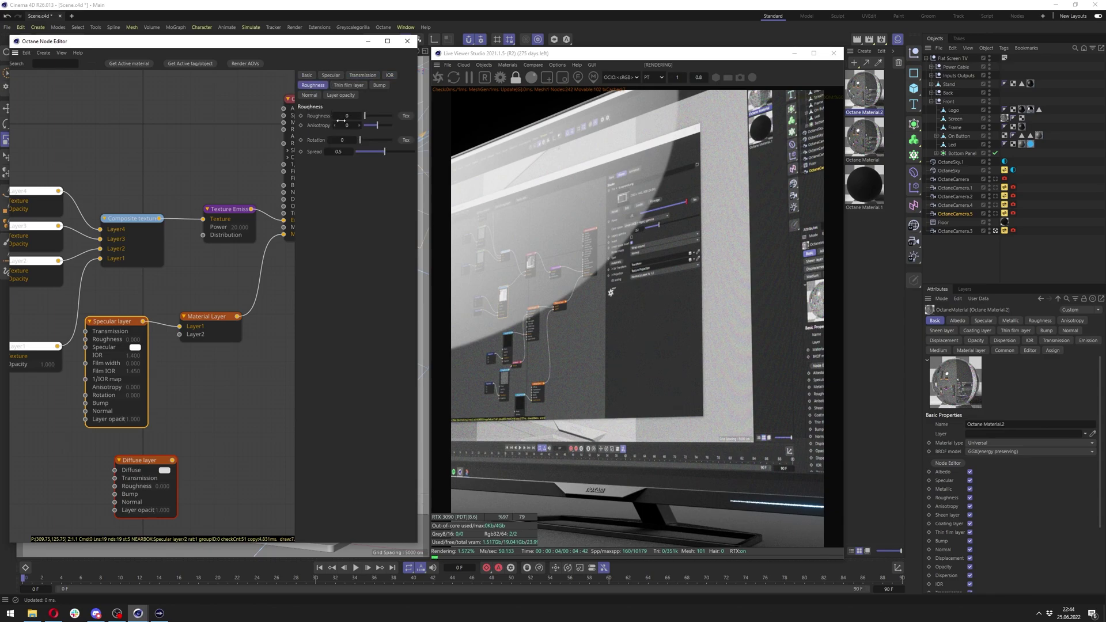
{"action": "key", "text": "Return"}
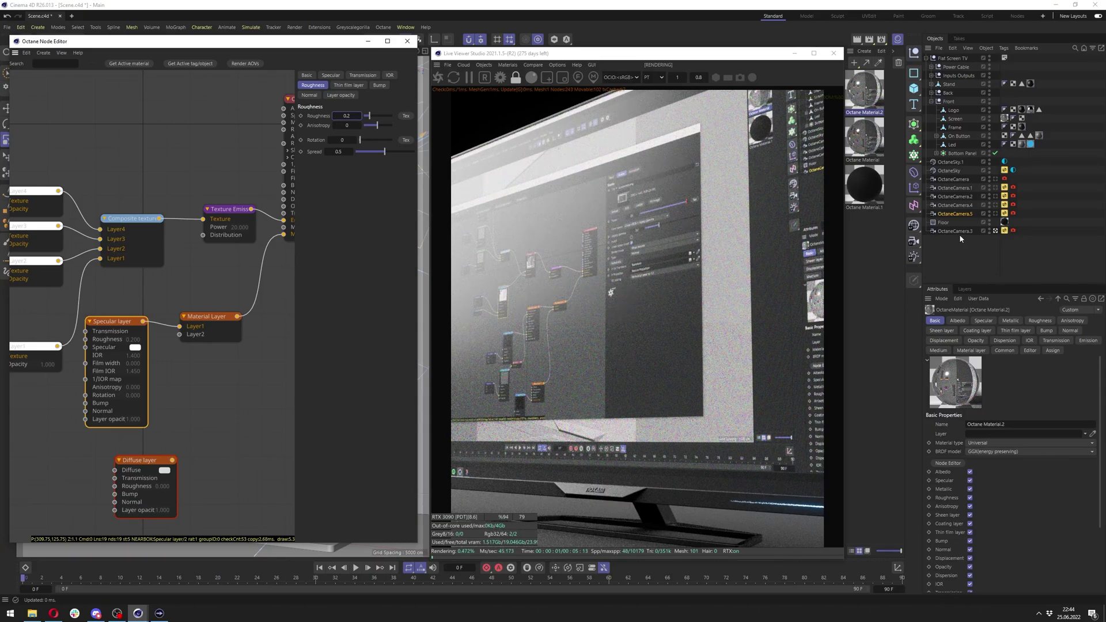
{"action": "left_click", "coordinate": [408, 41]}
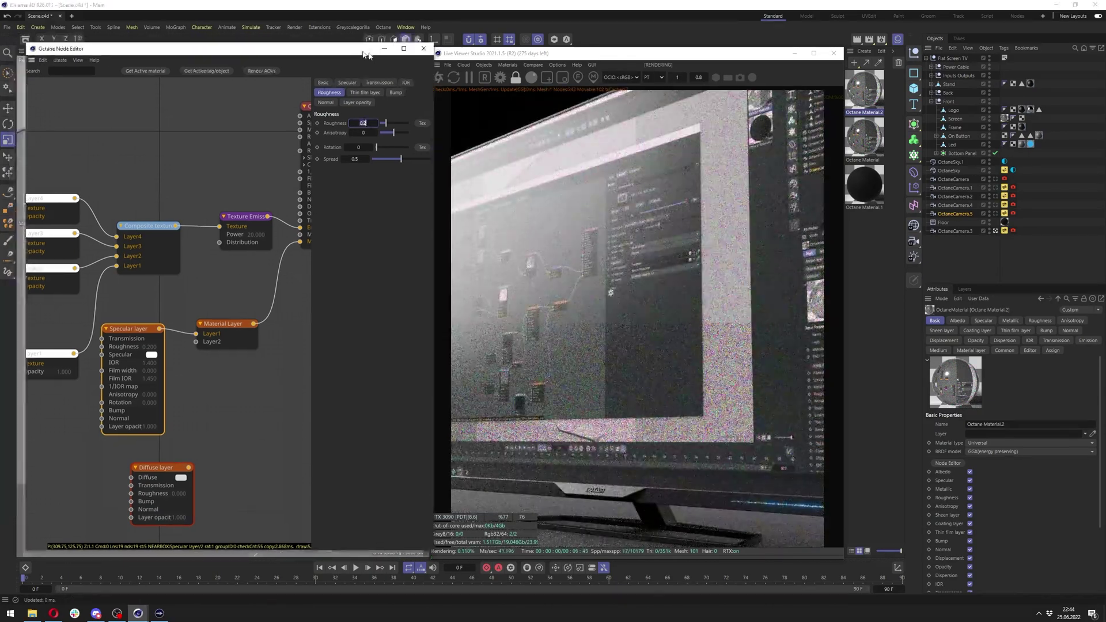
Orbit and reframe the viewport around the TV to examine the reflections on its screen.
{"action": "left_click_drag", "start_coordinate": [141, 258], "coordinate": [214, 265], "text": "alt"}
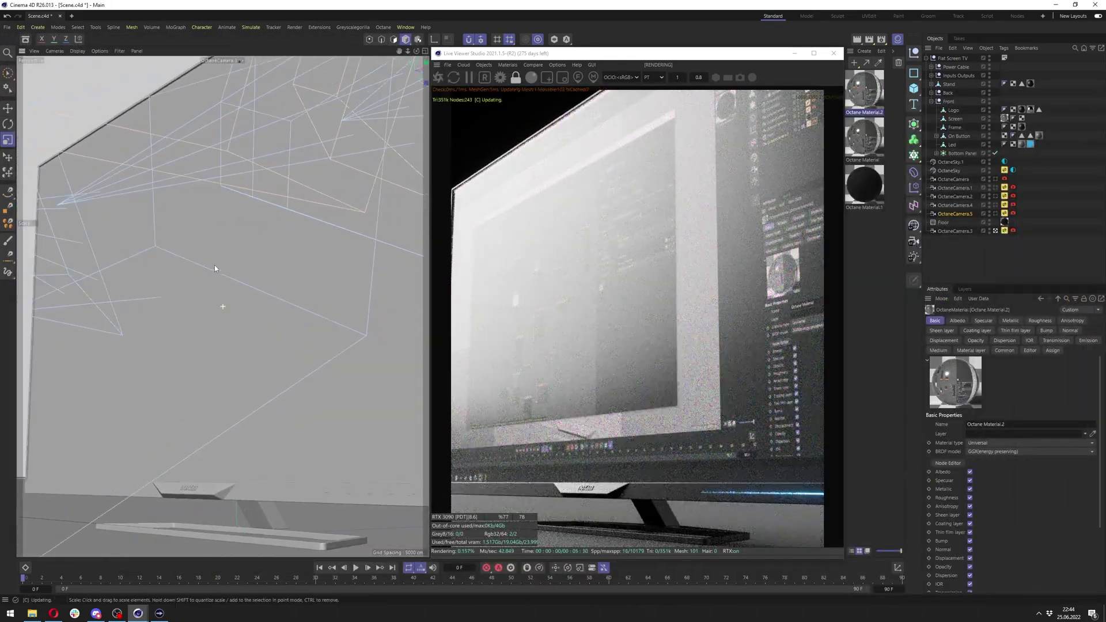
{"action": "middle_click_drag", "start_coordinate": [214, 265], "coordinate": [249, 262], "text": "alt"}
{"action": "scroll", "coordinate": [259, 264], "scroll_direction": "up", "scroll_amount": 3}
{"action": "scroll", "coordinate": [265, 263], "scroll_direction": "down", "scroll_amount": 4}
{"action": "left_click_drag", "start_coordinate": [264, 264], "coordinate": [271, 279], "text": "alt"}
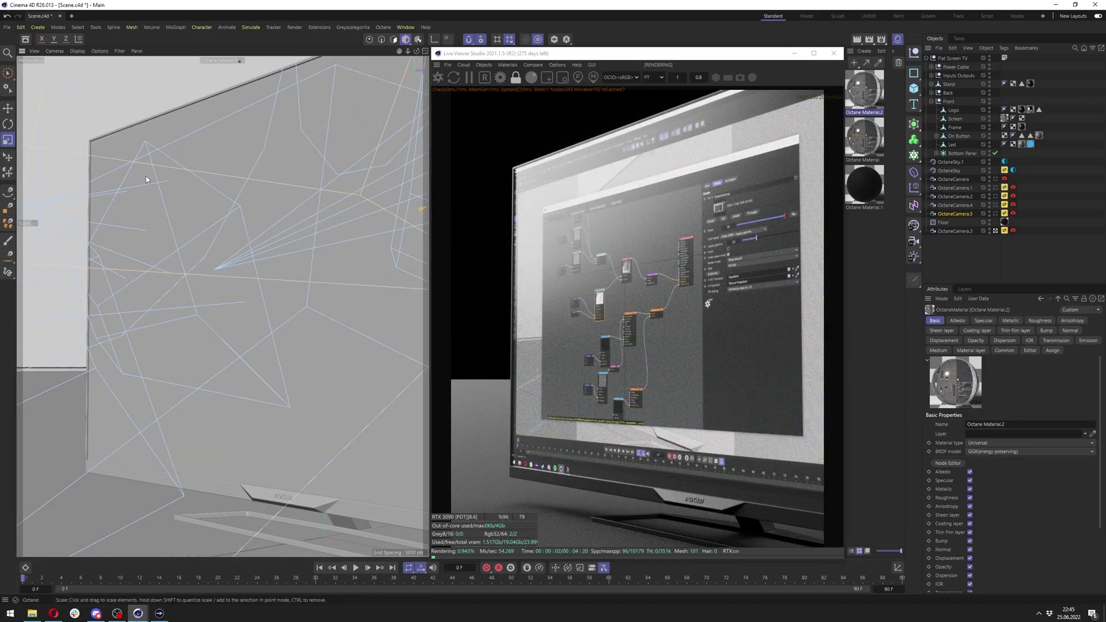
Set the Specular layer's roughness to 0.08 and reframe the TV to check its screen reflections.
{"action": "left_click_drag", "start_coordinate": [144, 177], "coordinate": [149, 179], "text": "alt"}
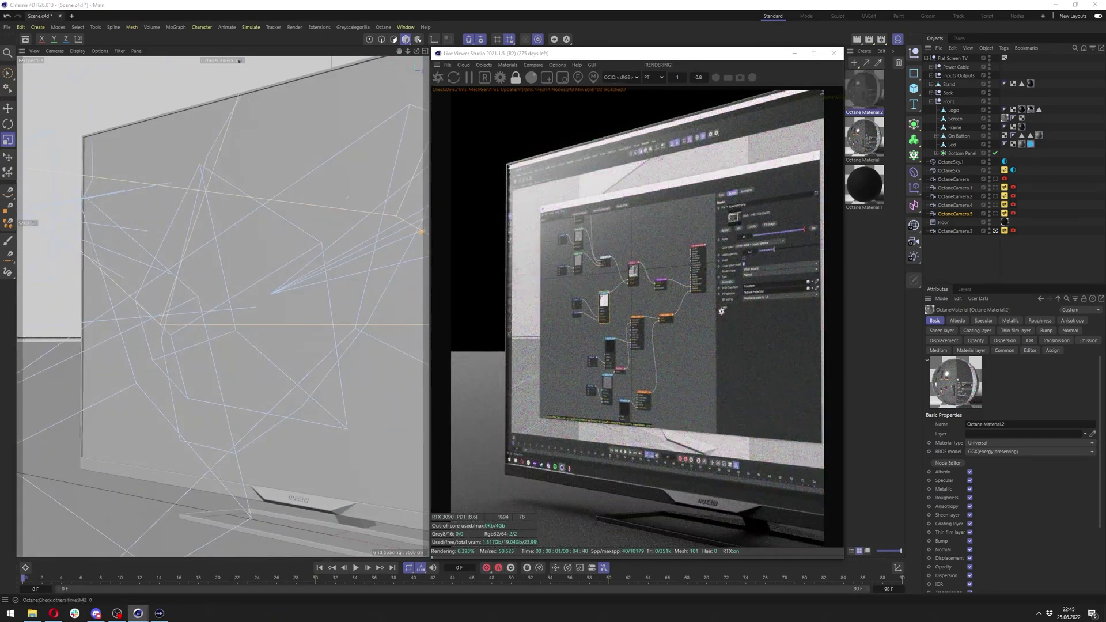
{"action": "left_click_drag", "start_coordinate": [216, 314], "coordinate": [212, 300], "text": "alt"}
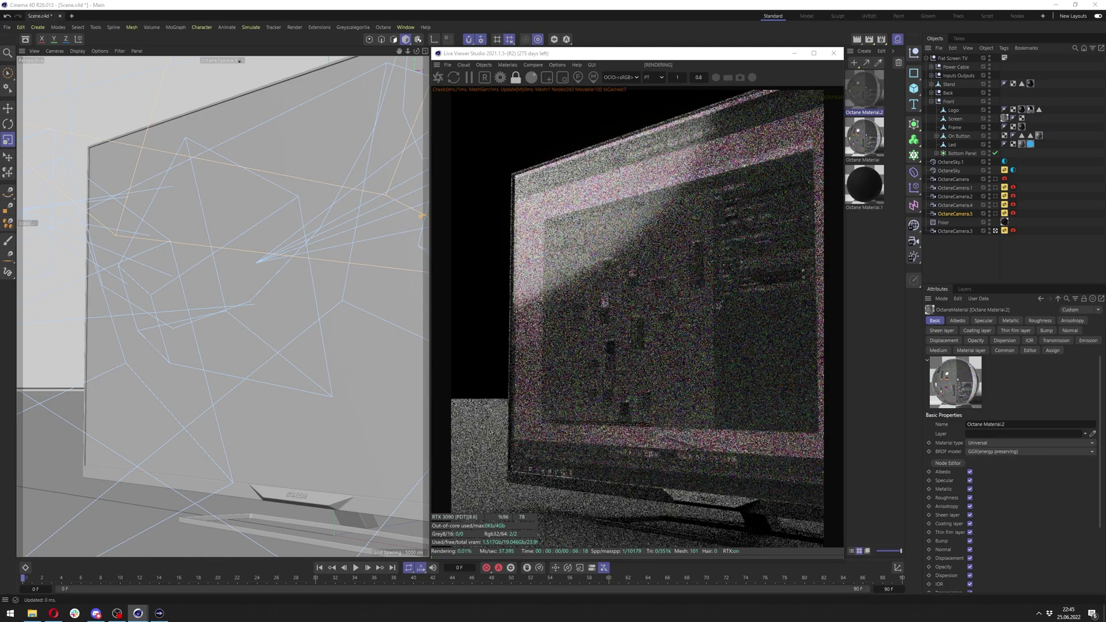
{"action": "left_click_drag", "start_coordinate": [0, 85], "coordinate": [252, 76]}
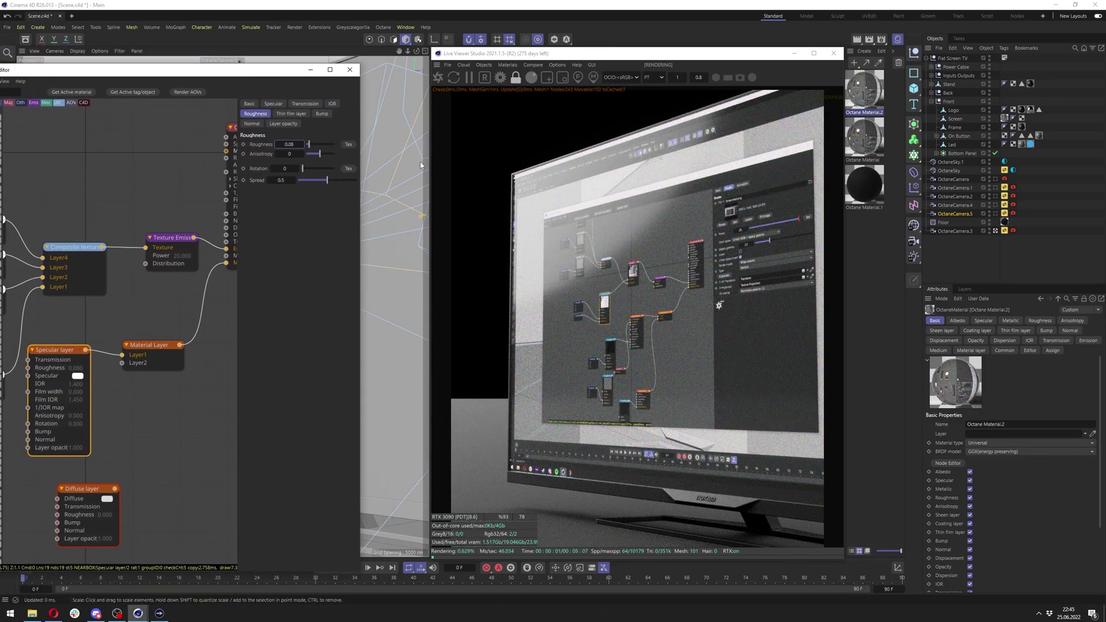
{"action": "left_click_drag", "start_coordinate": [420, 161], "coordinate": [397, 198], "text": "alt"}
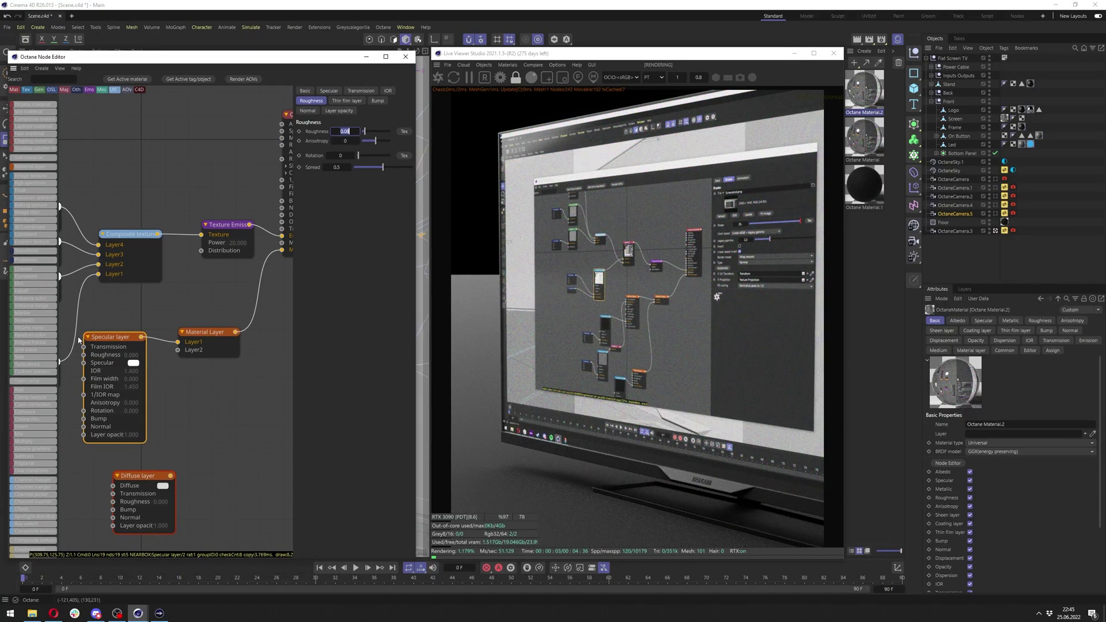
Rearrange the Material Layer, Specular layer and Diffuse layer nodes to make space beside the Specular layer's inputs.
{"action": "middle_click_drag", "start_coordinate": [79, 340], "coordinate": [203, 287]}
{"action": "left_click_drag", "start_coordinate": [226, 293], "coordinate": [200, 341]}
{"action": "middle_click_drag", "start_coordinate": [201, 339], "coordinate": [106, 337]}
{"action": "left_click_drag", "start_coordinate": [238, 290], "coordinate": [245, 332]}
{"action": "middle_click_drag", "start_coordinate": [143, 354], "coordinate": [207, 302]}
{"action": "left_click_drag", "start_coordinate": [182, 291], "coordinate": [181, 328]}
{"action": "left_click_drag", "start_coordinate": [230, 378], "coordinate": [204, 454]}
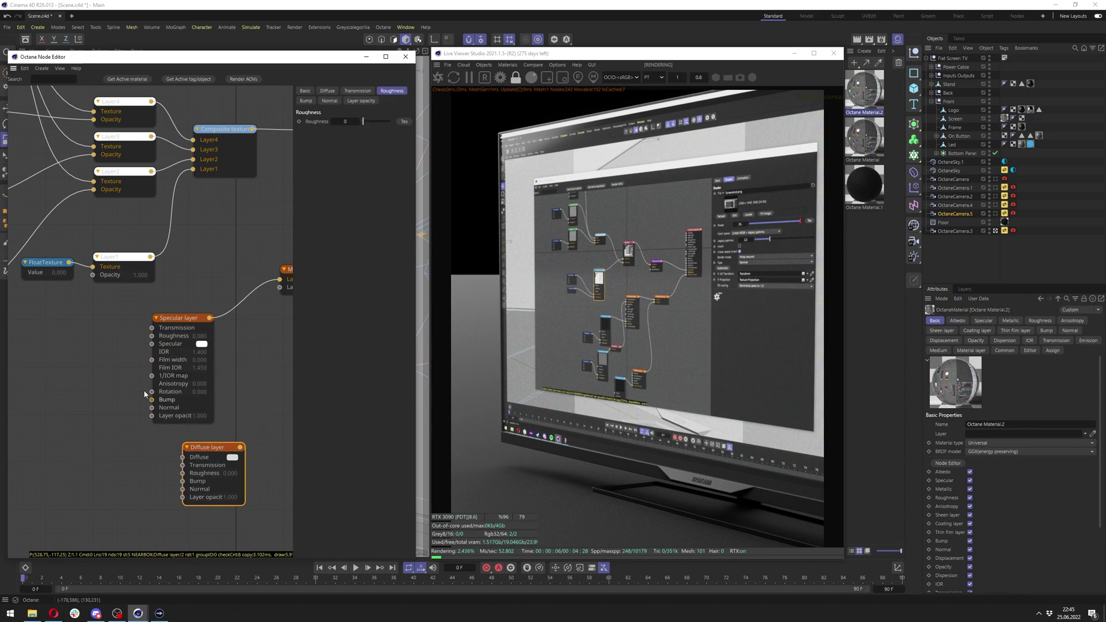
{"action": "left_click_drag", "start_coordinate": [90, 352], "coordinate": [89, 353]}
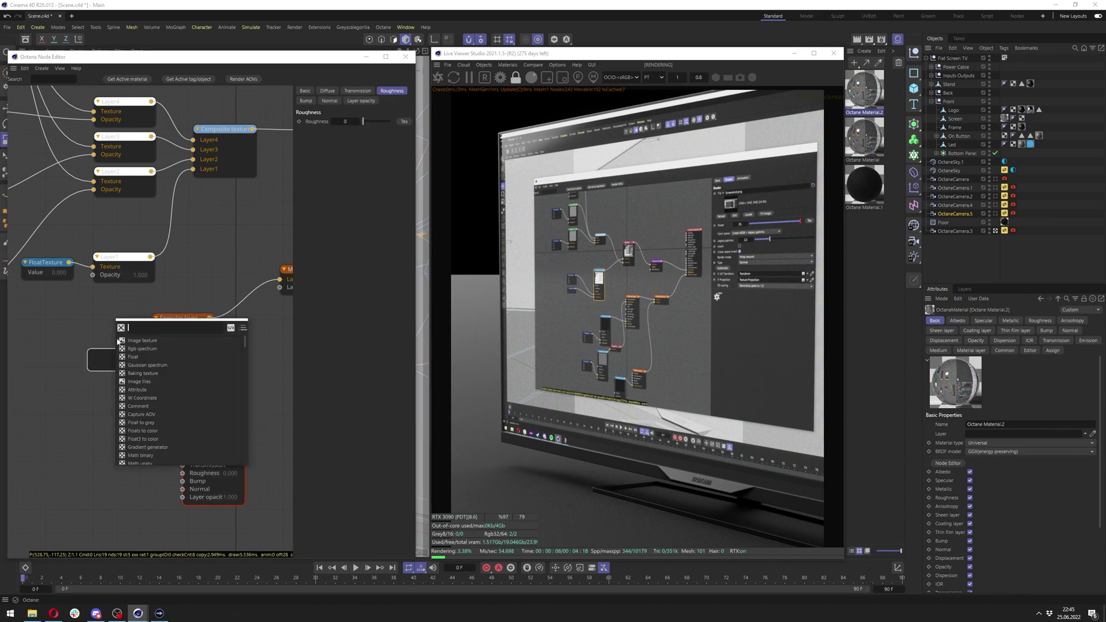
{"action": "left_click", "coordinate": [174, 307]}
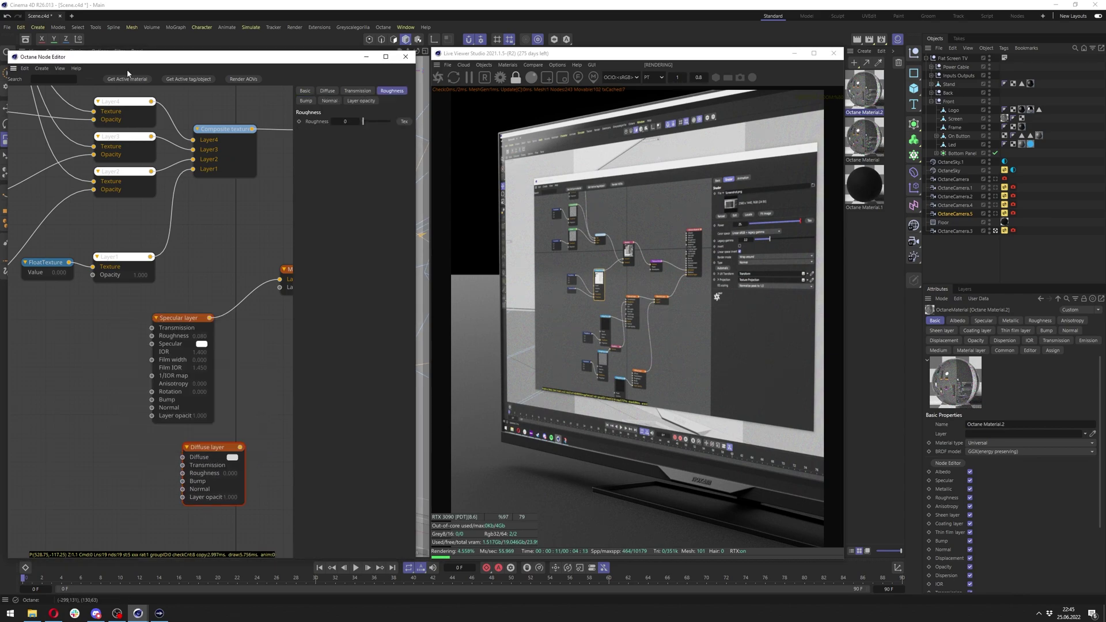
Bring the Smudges 01 surface imperfection texture from the Greyscalegorilla Plus Library into the node graph.
{"action": "left_click", "coordinate": [352, 27]}
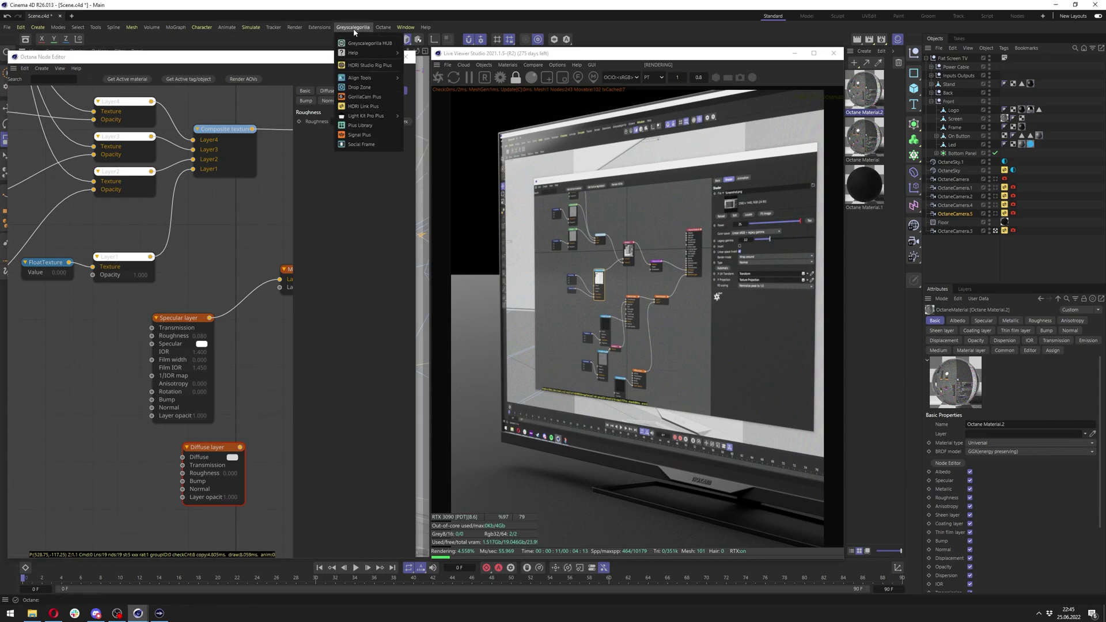
{"action": "left_click", "coordinate": [362, 126]}
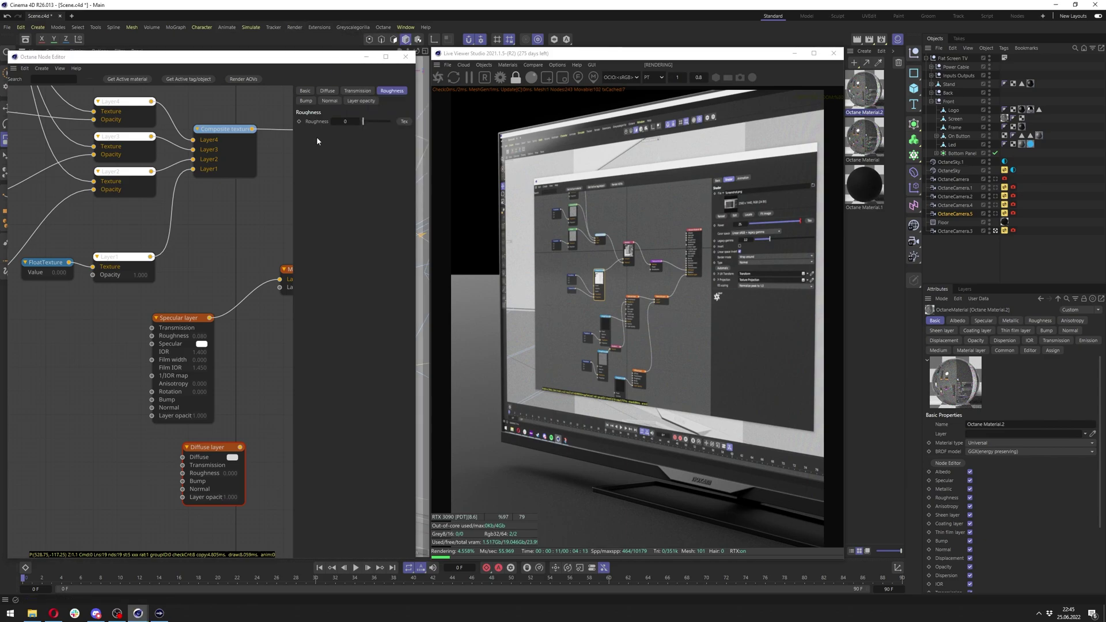
{"action": "left_click", "coordinate": [250, 46]}
{"action": "left_click", "coordinate": [223, 113]}
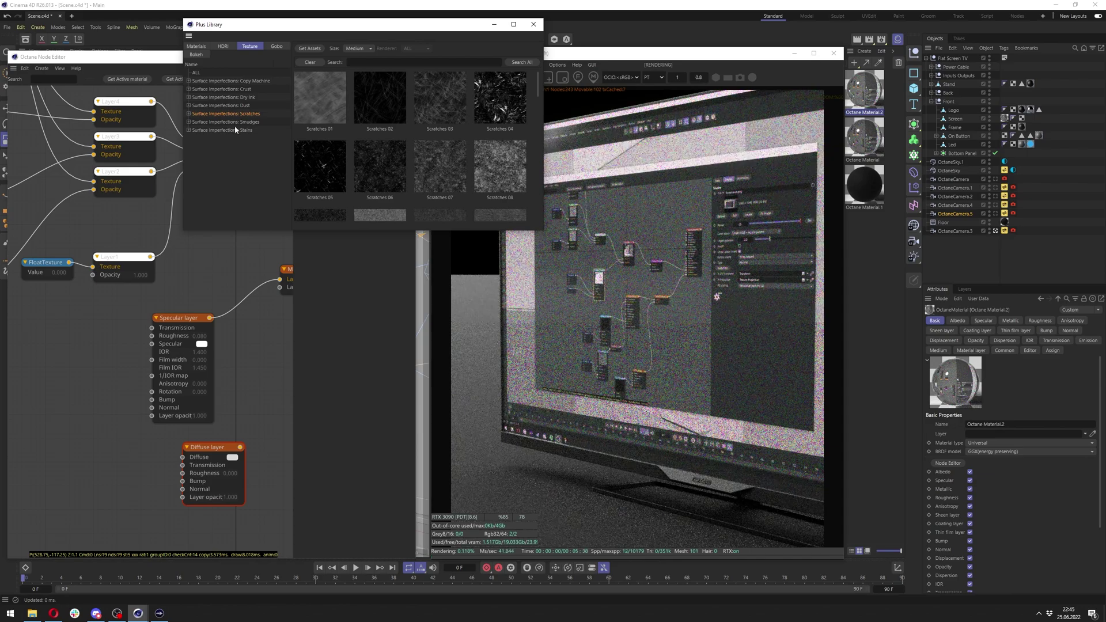
{"action": "left_click", "coordinate": [231, 121]}
{"action": "scroll", "coordinate": [373, 176], "scroll_direction": "down", "scroll_amount": 3}
{"action": "scroll", "coordinate": [369, 169], "scroll_direction": "up", "scroll_amount": 3}
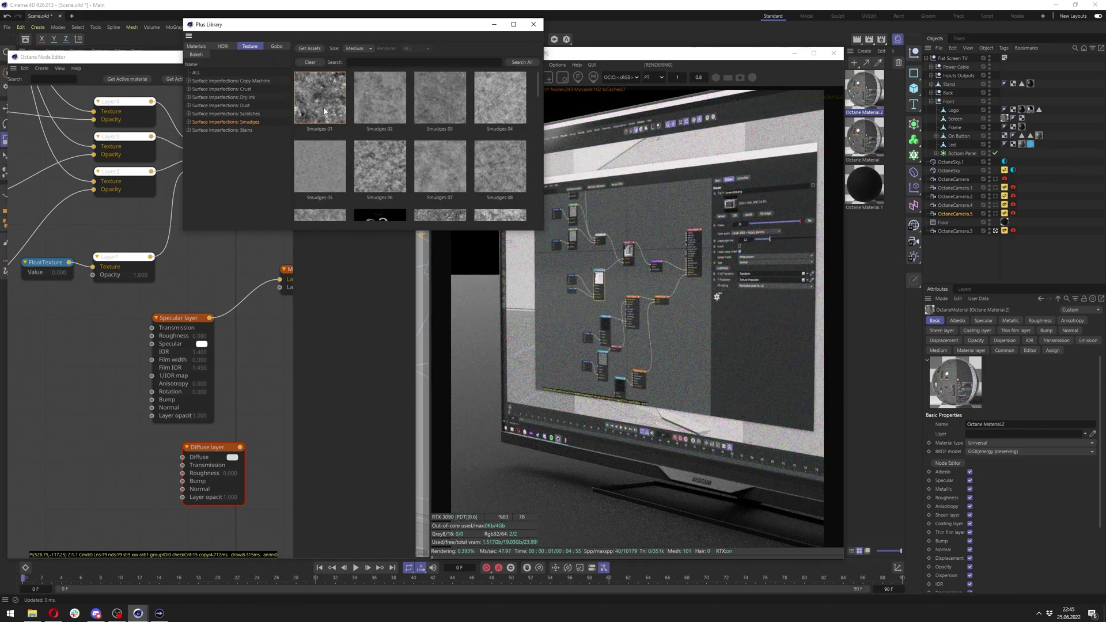
{"action": "left_click_drag", "start_coordinate": [321, 99], "coordinate": [56, 415]}
{"action": "left_click", "coordinate": [494, 24]}
Connect the Smudges 01 image texture to the Specular layer's roughness and move its node clear of the layer.
{"action": "middle_click_drag", "start_coordinate": [82, 407], "coordinate": [124, 387]}
{"action": "left_click_drag", "start_coordinate": [94, 413], "coordinate": [194, 316]}
{"action": "right_click", "coordinate": [105, 349]}
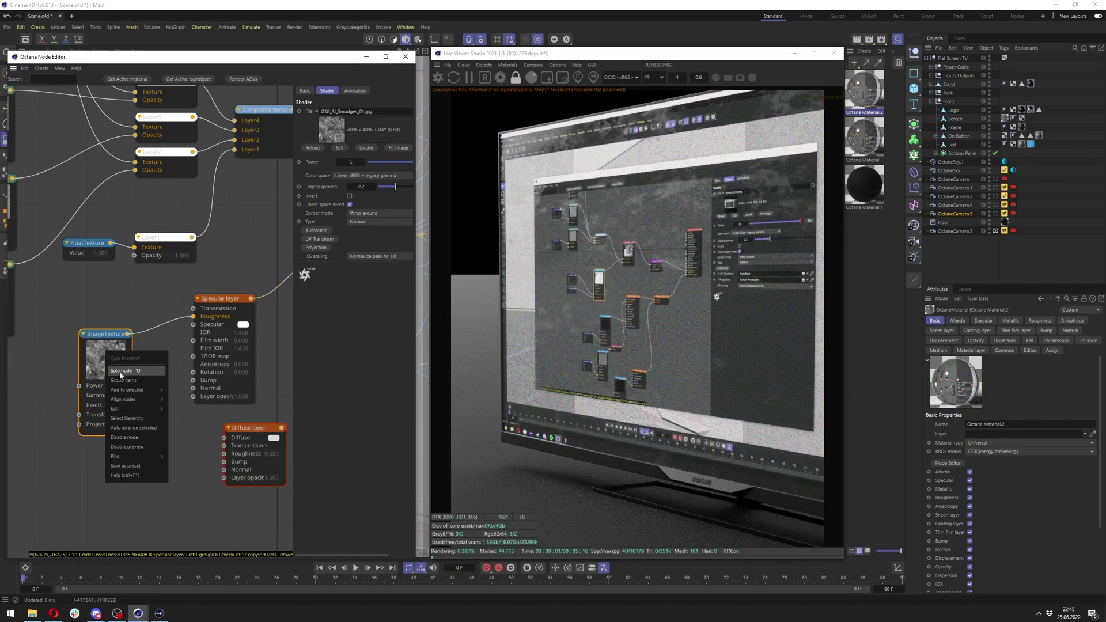
{"action": "left_click", "coordinate": [103, 347]}
{"action": "left_click_drag", "start_coordinate": [108, 351], "coordinate": [67, 351]}
{"action": "middle_click_drag", "start_coordinate": [172, 295], "coordinate": [244, 279]}
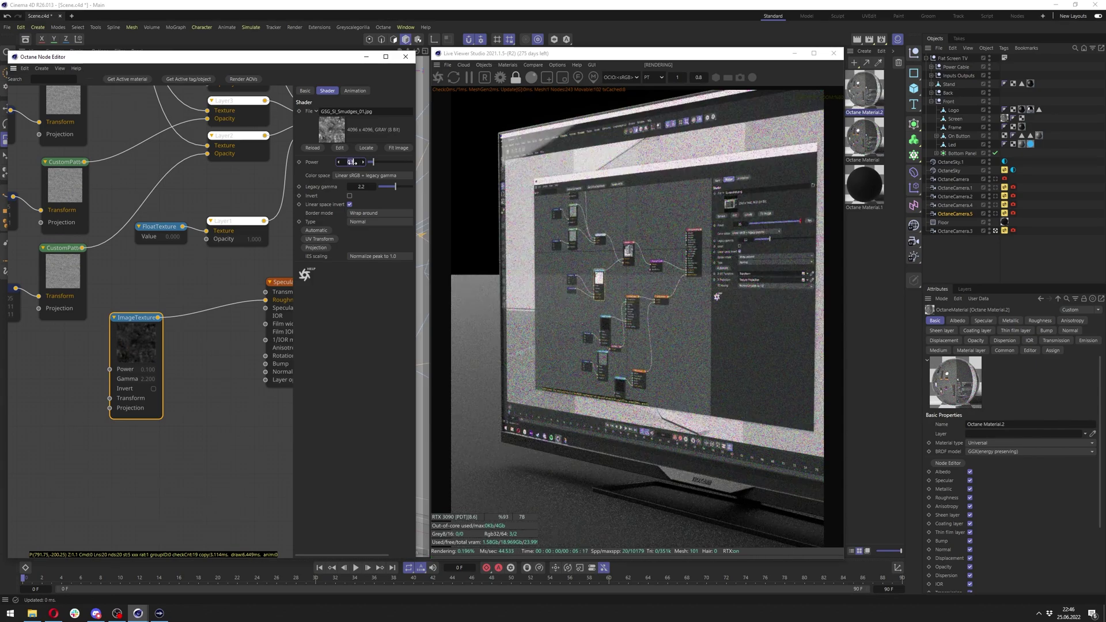
Try a power of about 0.447 on the smudges texture, and return the power to 1.
{"action": "left_click_drag", "start_coordinate": [373, 161], "coordinate": [391, 162]}
{"action": "mouse_move", "coordinate": [281, 56]}
{"action": "left_mouse_down"}
{"action": "mouse_move", "coordinate": [242, 353]}
{"action": "mouse_move", "coordinate": [281, 51]}
{"action": "left_mouse_up"}
{"action": "left_click_drag", "start_coordinate": [130, 338], "coordinate": [122, 344]}
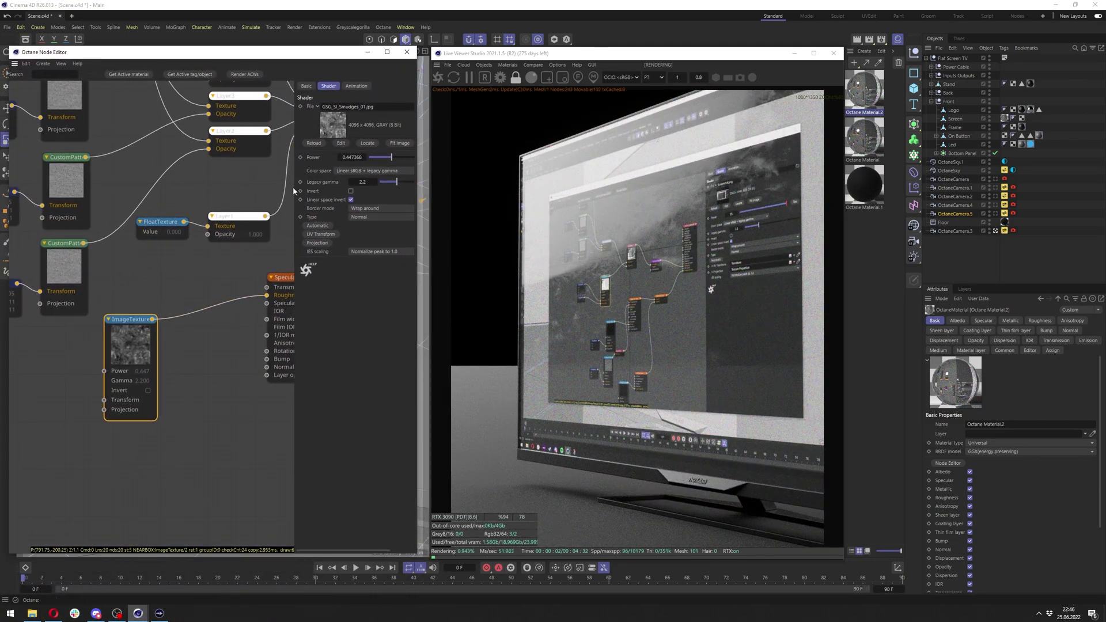
{"action": "left_click", "coordinate": [363, 157]}
{"action": "left_click_drag", "start_coordinate": [361, 157], "coordinate": [337, 157]}
{"action": "type", "text": "1"}
{"action": "key", "text": "Return"}
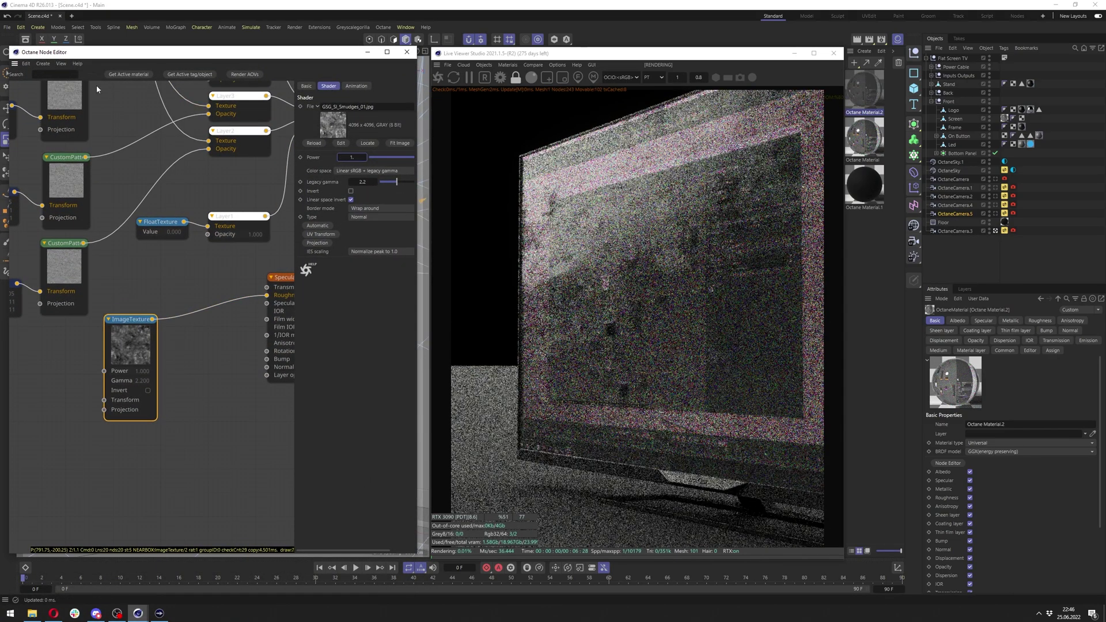
Insert a Gradient node between the smudges texture and the Specular layer's roughness, and darken its white knot to about 59% value.
{"action": "type", "text": "grad"}
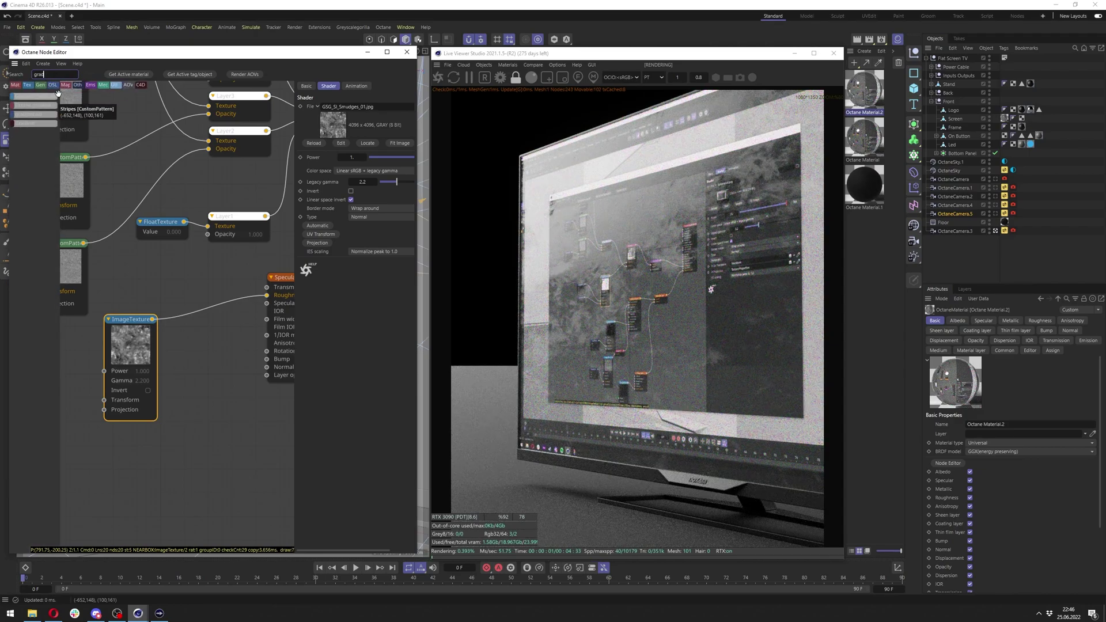
{"action": "left_click_drag", "start_coordinate": [194, 337], "coordinate": [203, 315]}
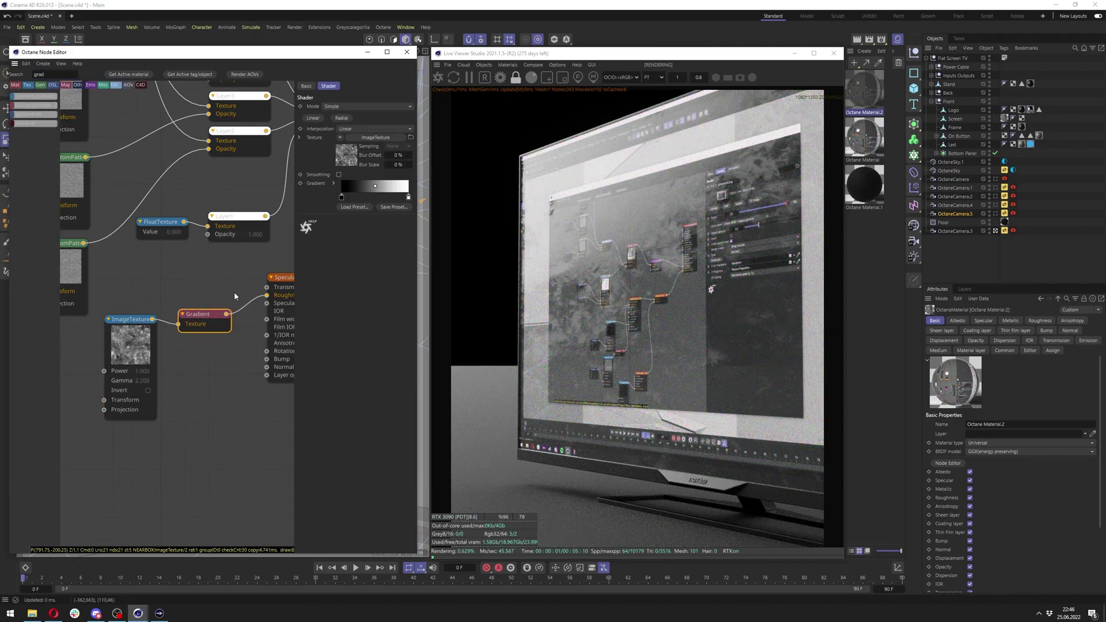
{"action": "left_click", "coordinate": [342, 198]}
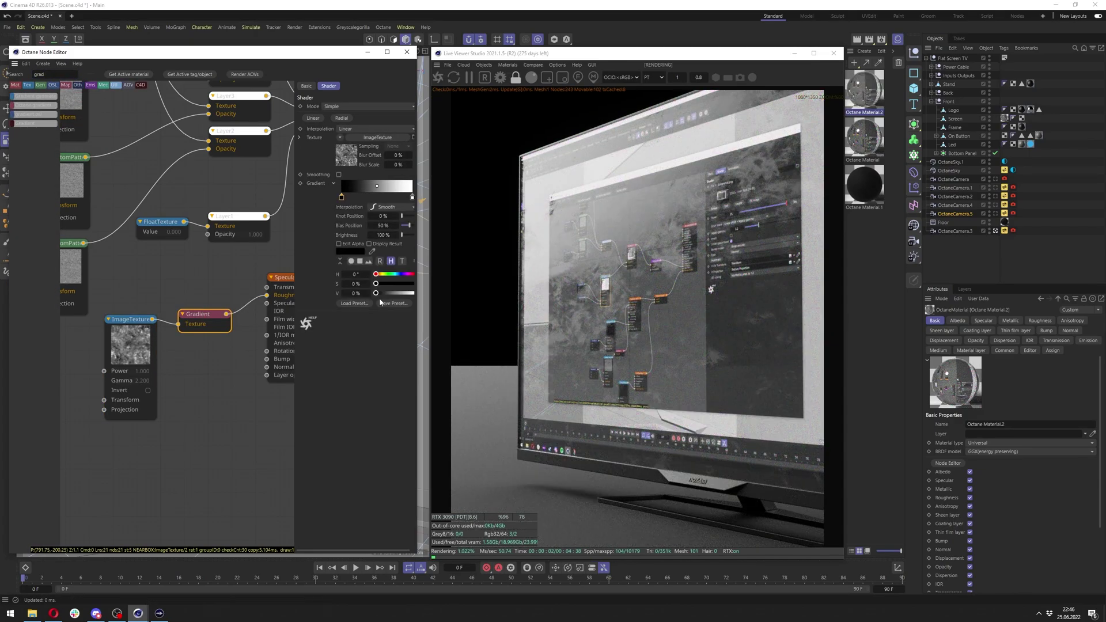
{"action": "left_click_drag", "start_coordinate": [376, 294], "coordinate": [368, 297]}
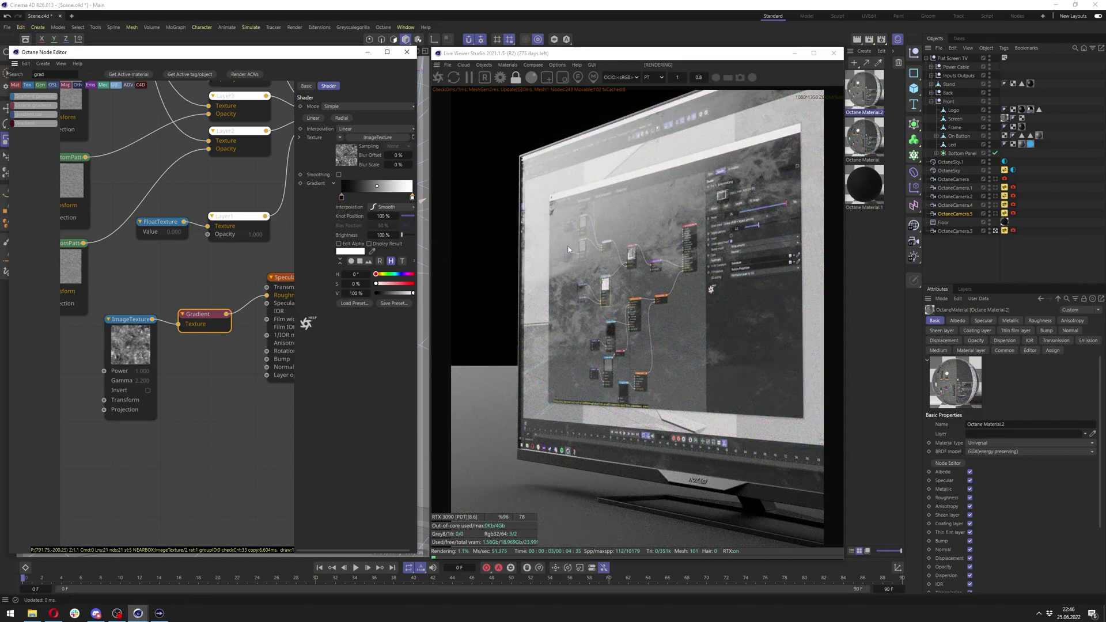
{"action": "left_click", "coordinate": [400, 293]}
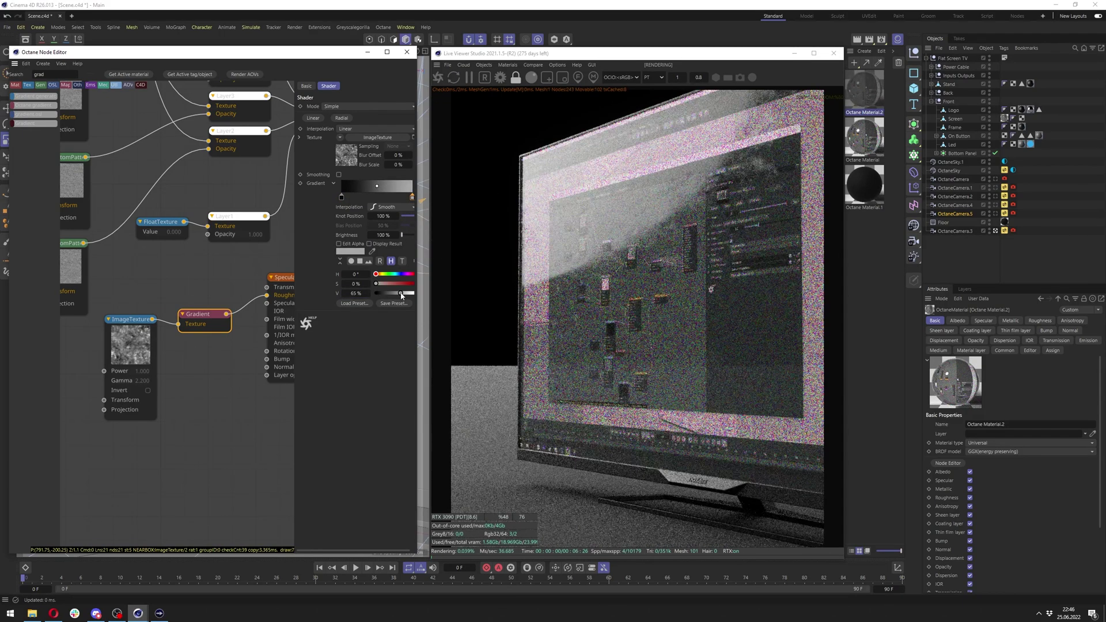
Set the gradient's dark knot to 19% value and its light knot to about 53%.
{"action": "left_click", "coordinate": [342, 197]}
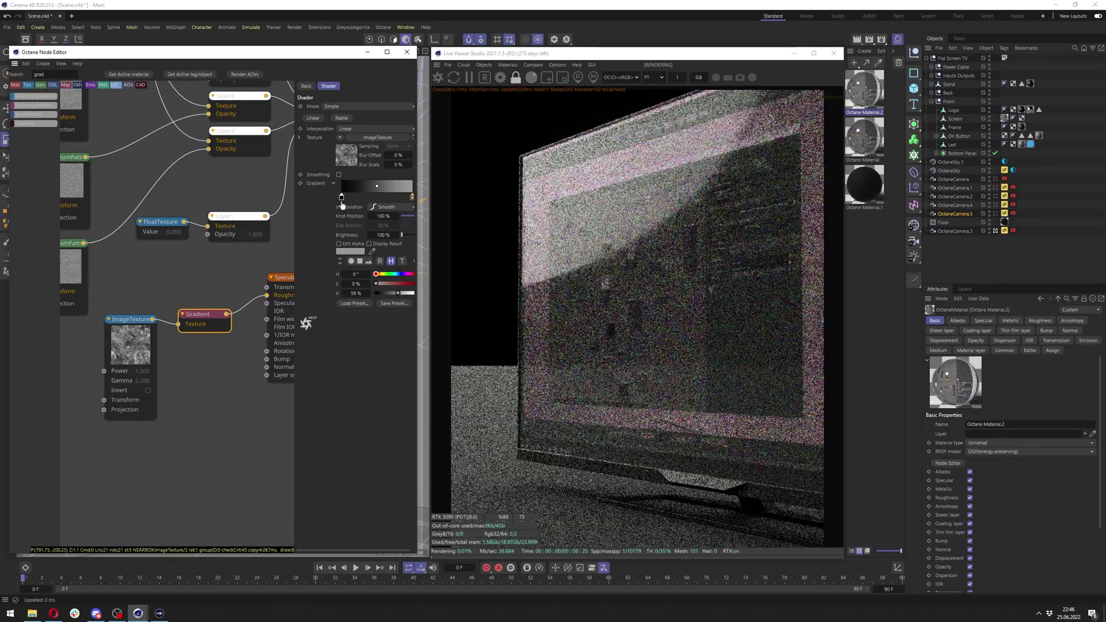
{"action": "left_click", "coordinate": [381, 293]}
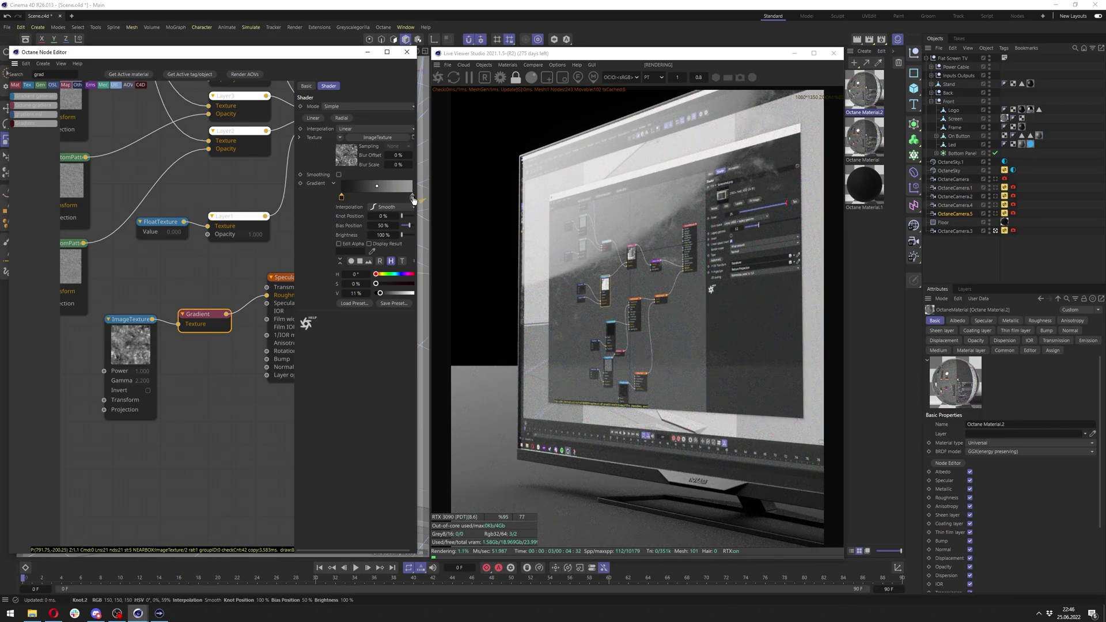
{"action": "left_click", "coordinate": [412, 197]}
{"action": "left_click", "coordinate": [397, 293]}
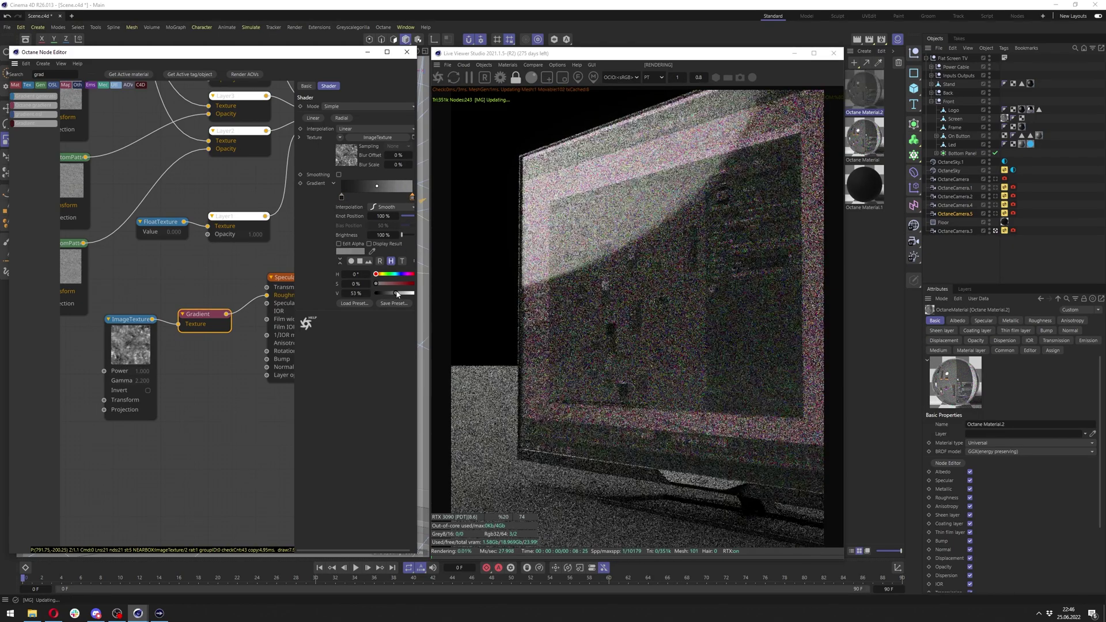
{"action": "left_click", "coordinate": [342, 196]}
{"action": "left_click", "coordinate": [384, 293]}
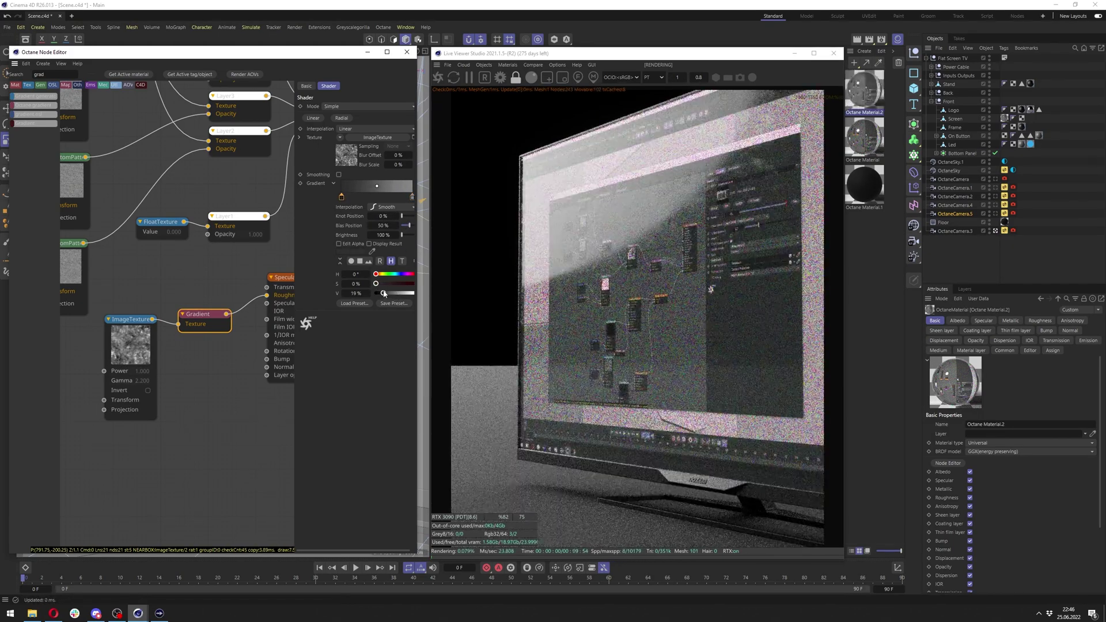
Limit the live render to a region over the upper far corner of the TV screen to inspect the smudged reflections.
{"action": "left_click", "coordinate": [547, 77]}
{"action": "left_click_drag", "start_coordinate": [661, 246], "coordinate": [806, 91]}
{"action": "left_click_drag", "start_coordinate": [662, 227], "coordinate": [837, 91]}
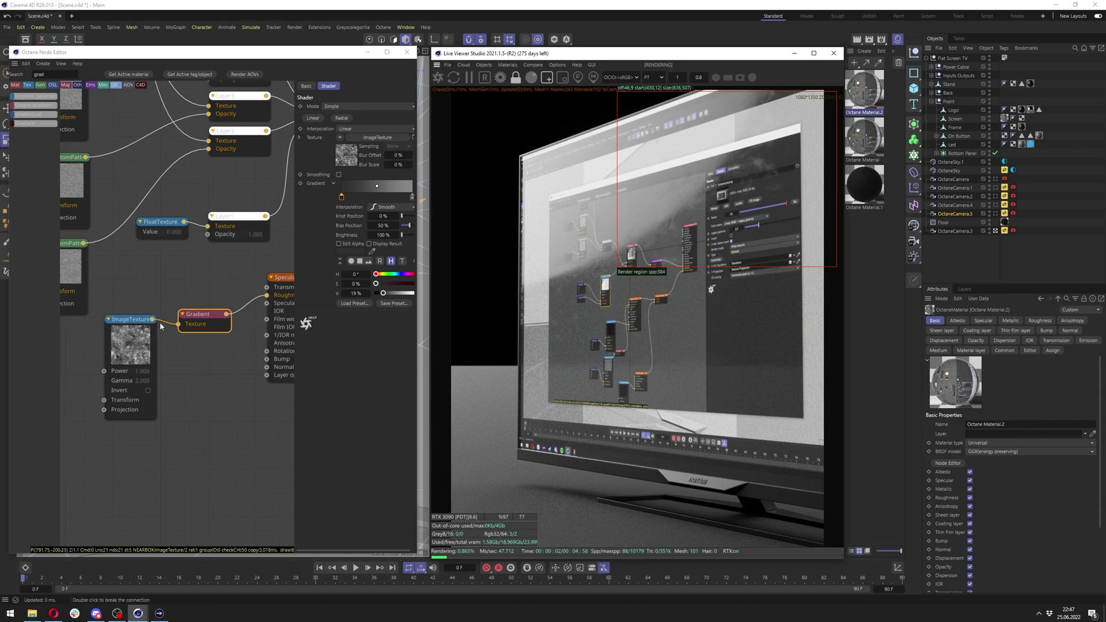
Move the smudges ImageTexture and Gradient nodes up beside the Specular layer.
{"action": "left_click_drag", "start_coordinate": [193, 315], "coordinate": [204, 284]}
{"action": "left_click_drag", "start_coordinate": [133, 321], "coordinate": [138, 280]}
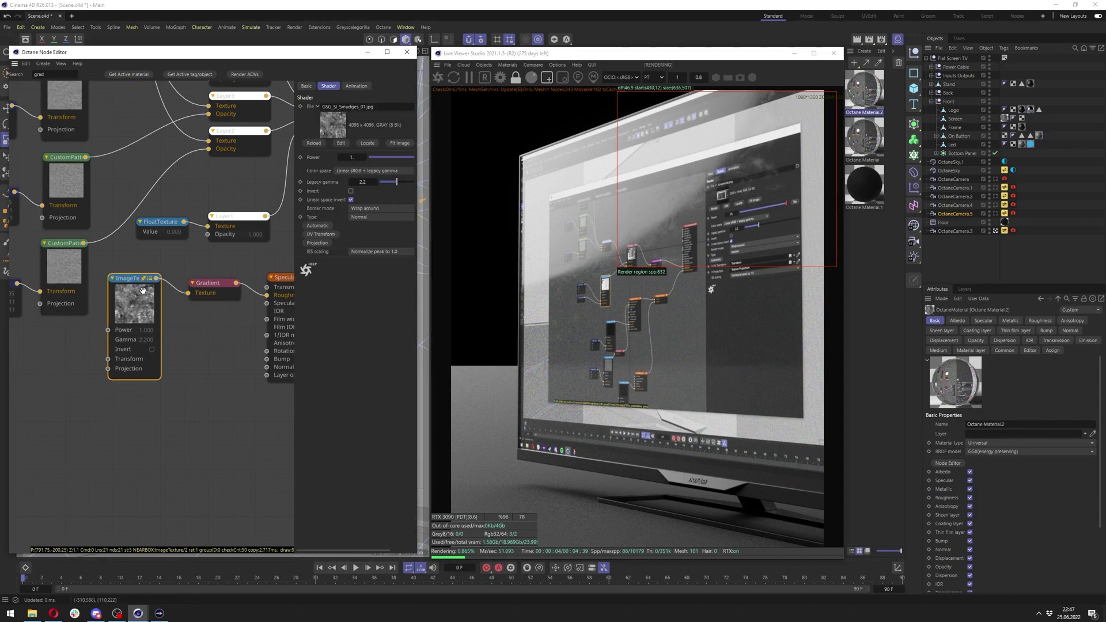
{"action": "left_click_drag", "start_coordinate": [206, 289], "coordinate": [200, 288]}
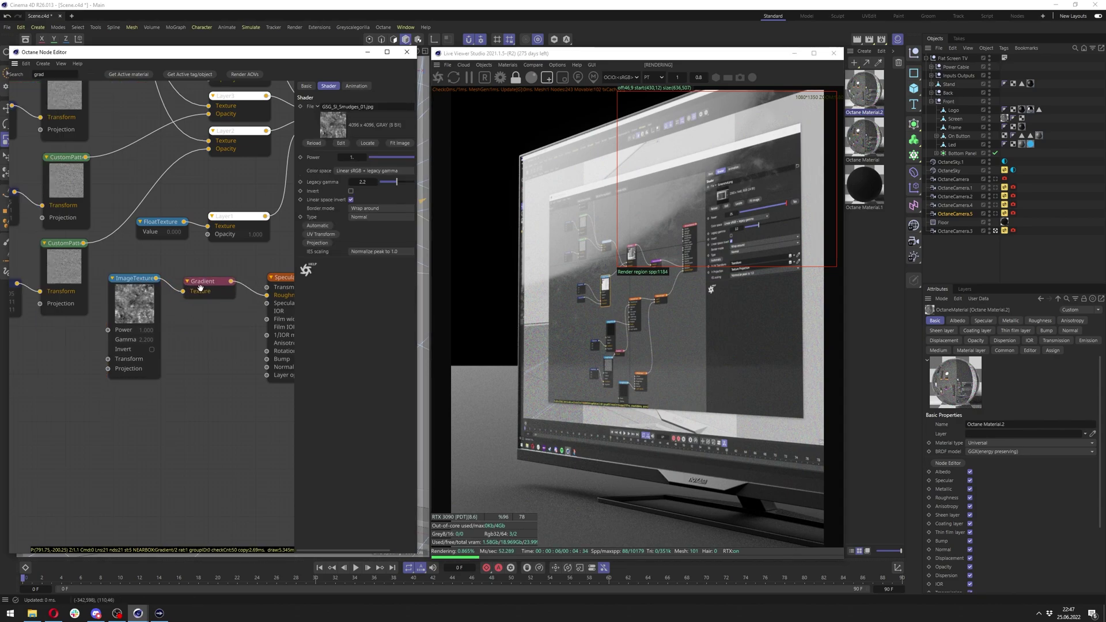
Connect the Diffuse layer to the Material Layer as a second layer and place it below the Specular layer.
{"action": "middle_click_drag", "start_coordinate": [290, 397], "coordinate": [162, 340]}
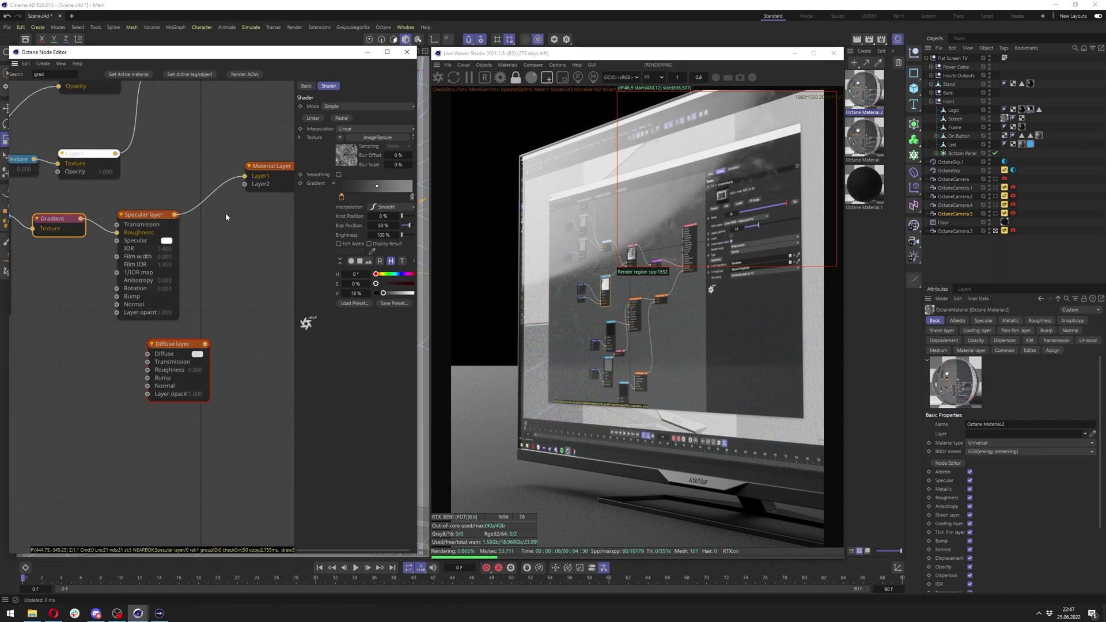
{"action": "left_click_drag", "start_coordinate": [208, 344], "coordinate": [139, 348]}
{"action": "middle_click_drag", "start_coordinate": [117, 394], "coordinate": [178, 382]}
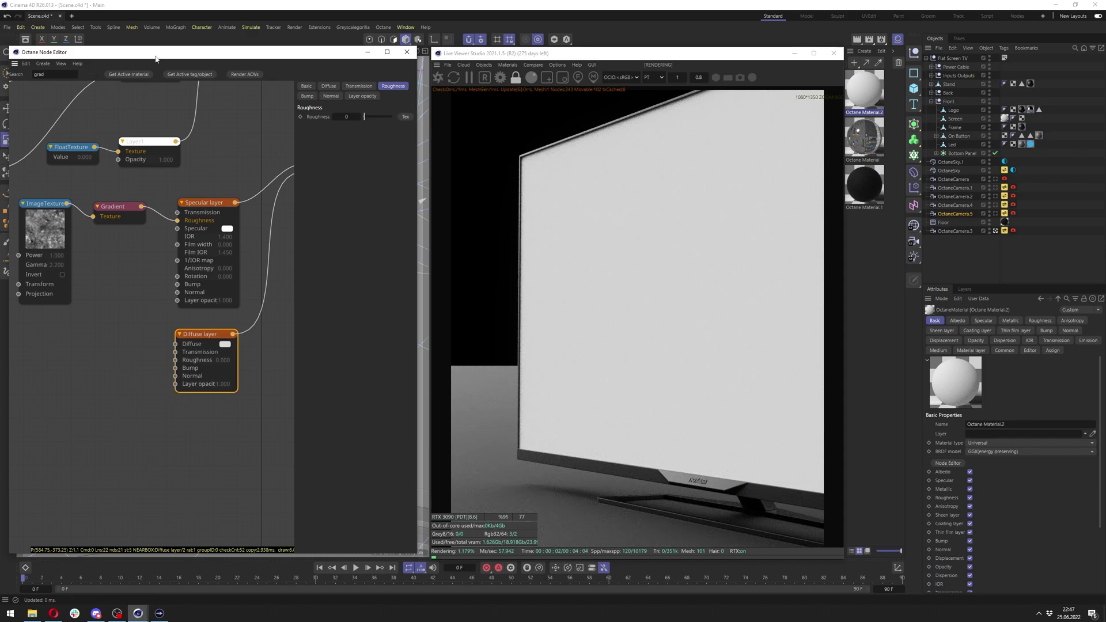
Browse the Plus Library's stains, dust and smudges textures and bring Smudges 19 into the node graph.
{"action": "left_click", "coordinate": [360, 29]}
{"action": "left_click", "coordinate": [361, 126]}
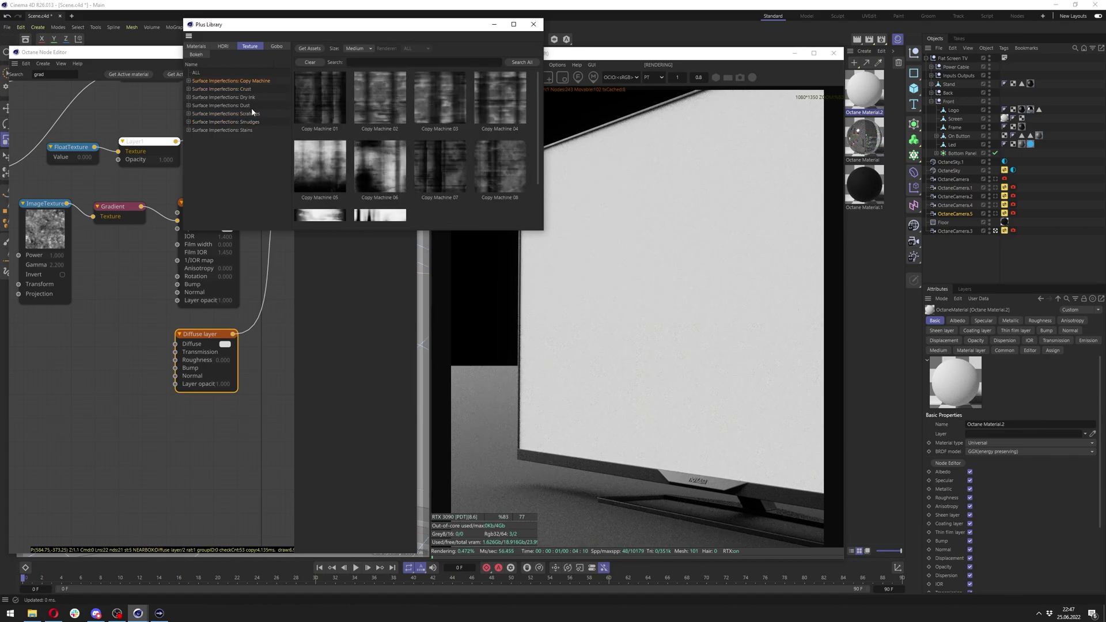
{"action": "left_click", "coordinate": [245, 132]}
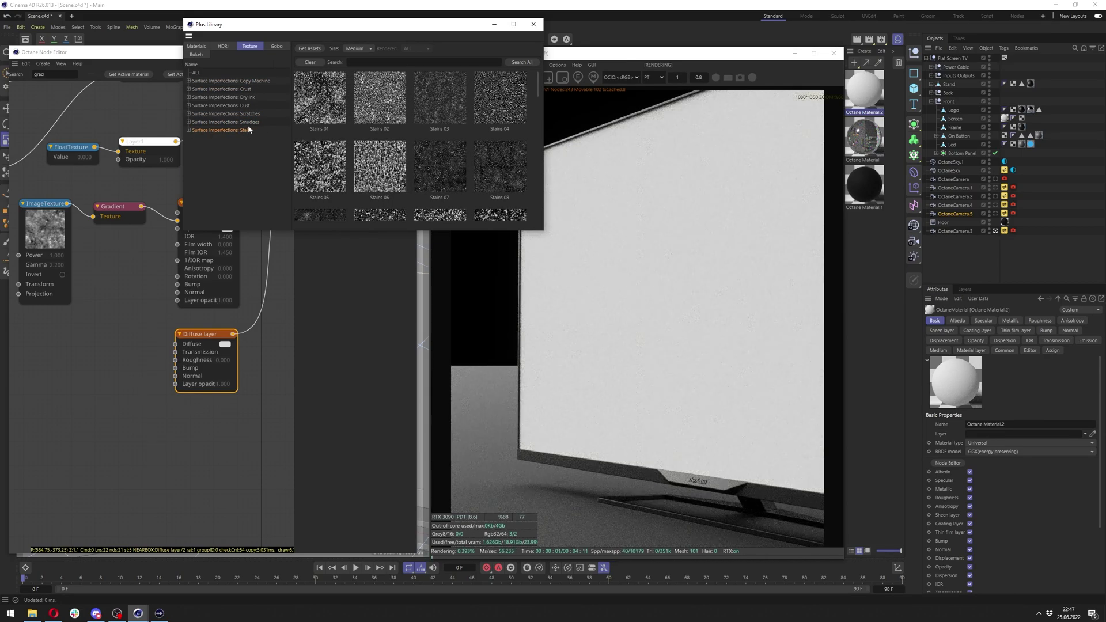
{"action": "left_click", "coordinate": [242, 121]}
{"action": "scroll", "coordinate": [381, 153], "scroll_direction": "down", "scroll_amount": 5}
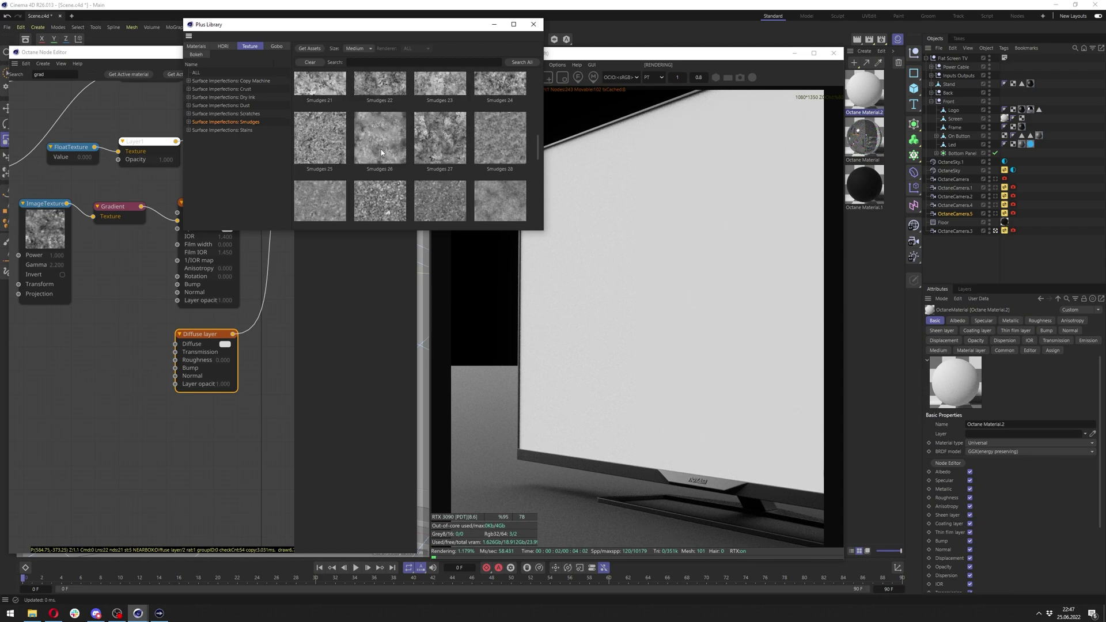
{"action": "scroll", "coordinate": [382, 152], "scroll_direction": "up", "scroll_amount": 5}
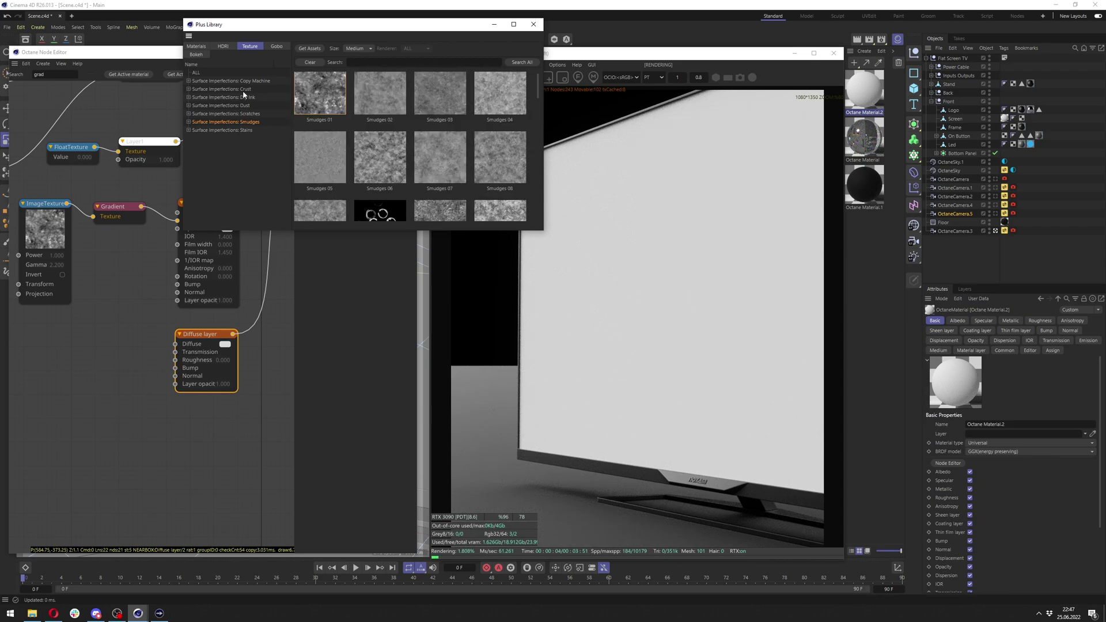
{"action": "left_click", "coordinate": [255, 106]}
{"action": "scroll", "coordinate": [414, 152], "scroll_direction": "down", "scroll_amount": 3}
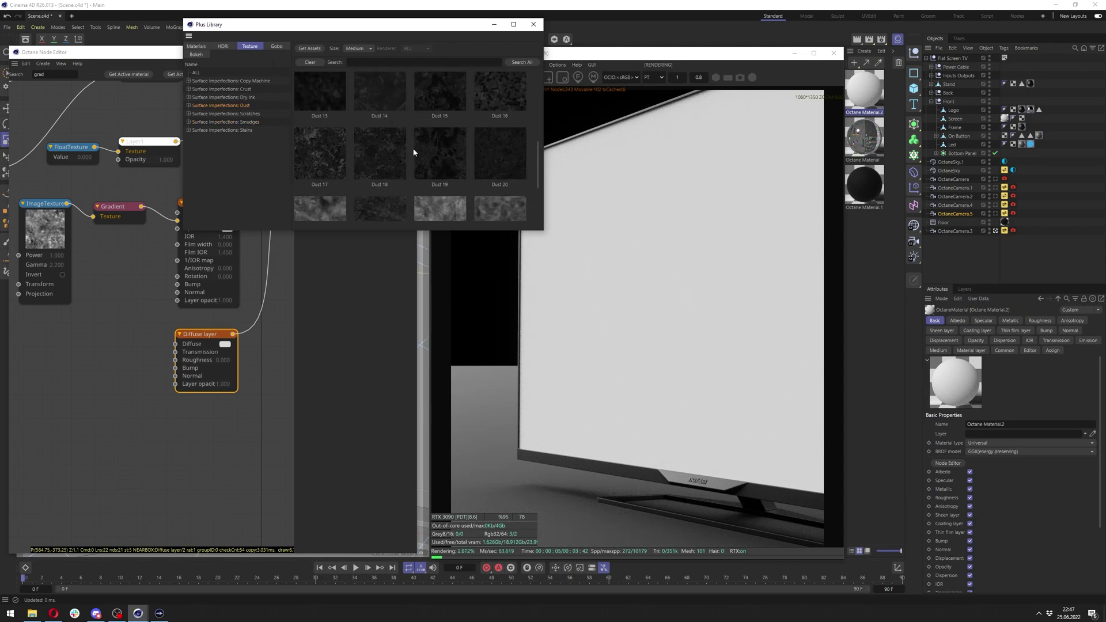
{"action": "left_click", "coordinate": [234, 122]}
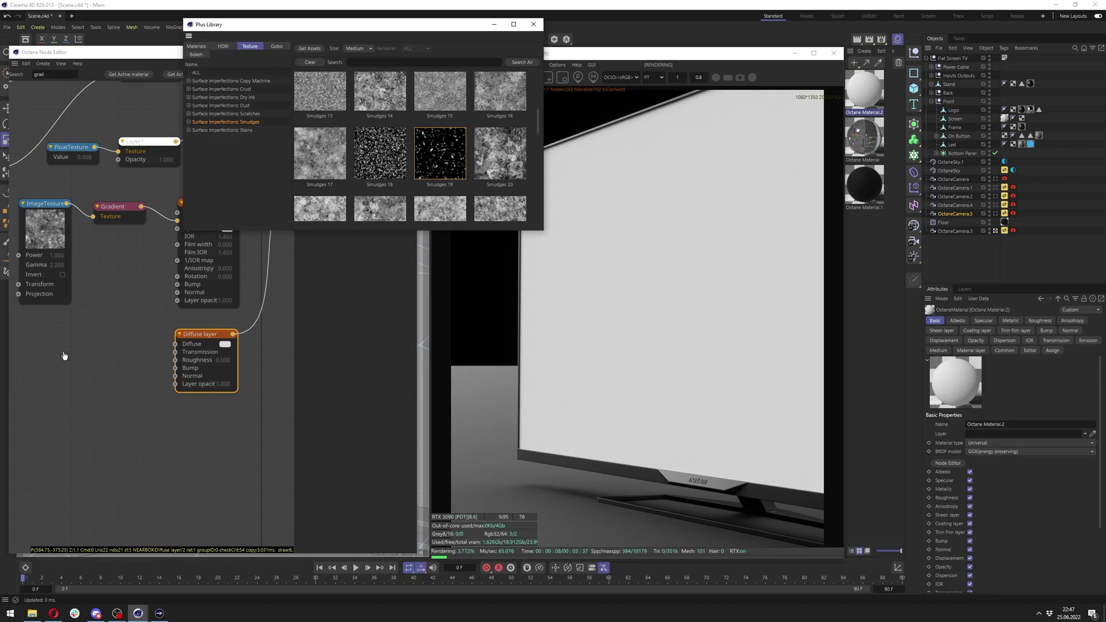
{"action": "left_click_drag", "start_coordinate": [64, 356], "coordinate": [65, 356]}
Connect the Smudges 19 image texture to the Diffuse layer's layer opacity and move its node farther from the layer.
{"action": "left_click_drag", "start_coordinate": [111, 356], "coordinate": [175, 388]}
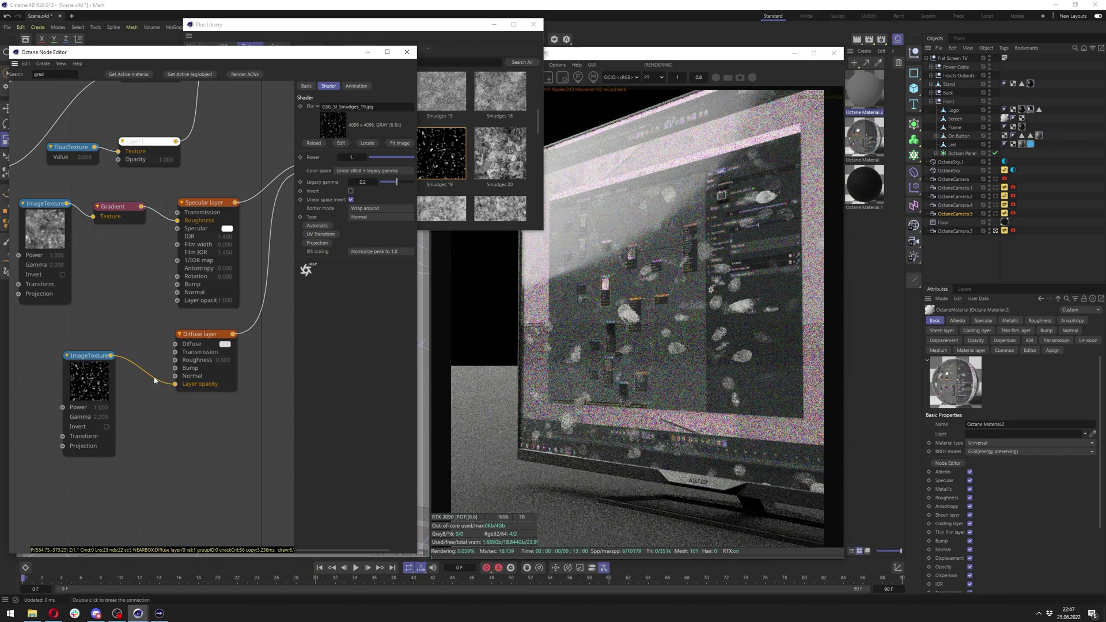
{"action": "left_click_drag", "start_coordinate": [83, 373], "coordinate": [37, 387]}
{"action": "middle_click_drag", "start_coordinate": [37, 387], "coordinate": [169, 346]}
Solo the Smudges 19 texture node to preview the fingerprints on the TV, and switch solo mode off again.
{"action": "right_click", "coordinate": [170, 346]}
{"action": "left_click", "coordinate": [185, 367]}
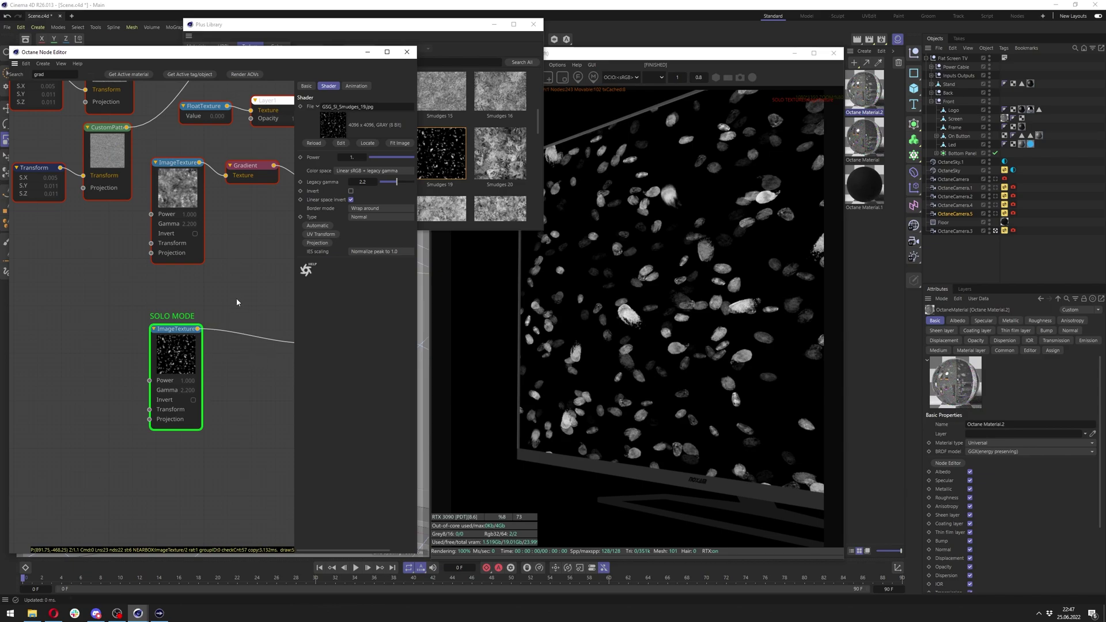
{"action": "right_click", "coordinate": [185, 344]}
{"action": "left_click", "coordinate": [196, 365]}
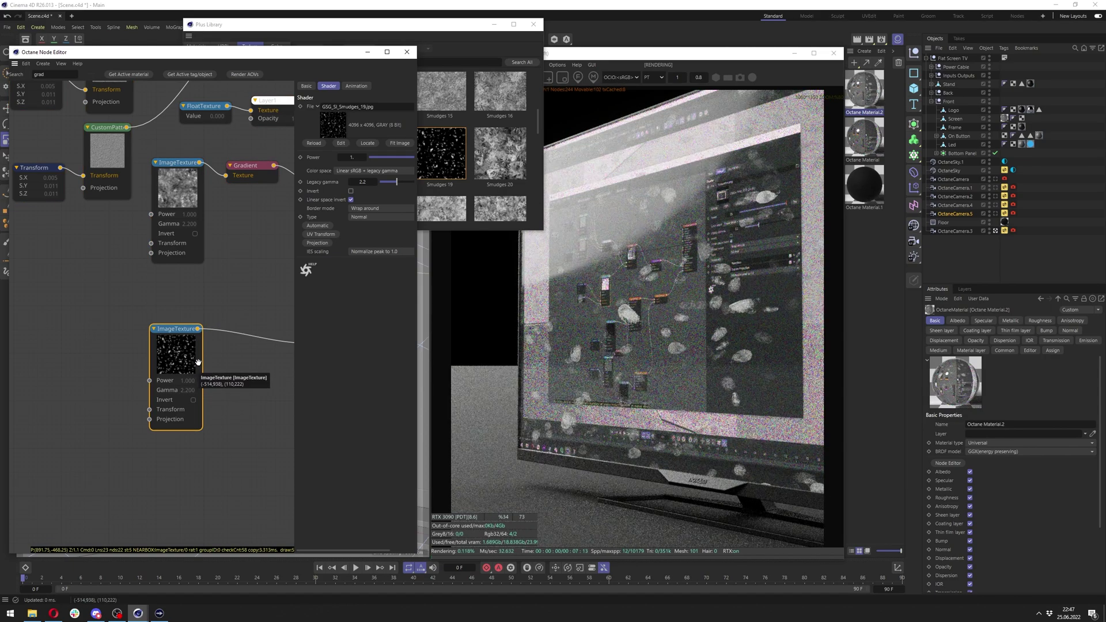
{"action": "middle_click_drag", "start_coordinate": [218, 338], "coordinate": [170, 326]}
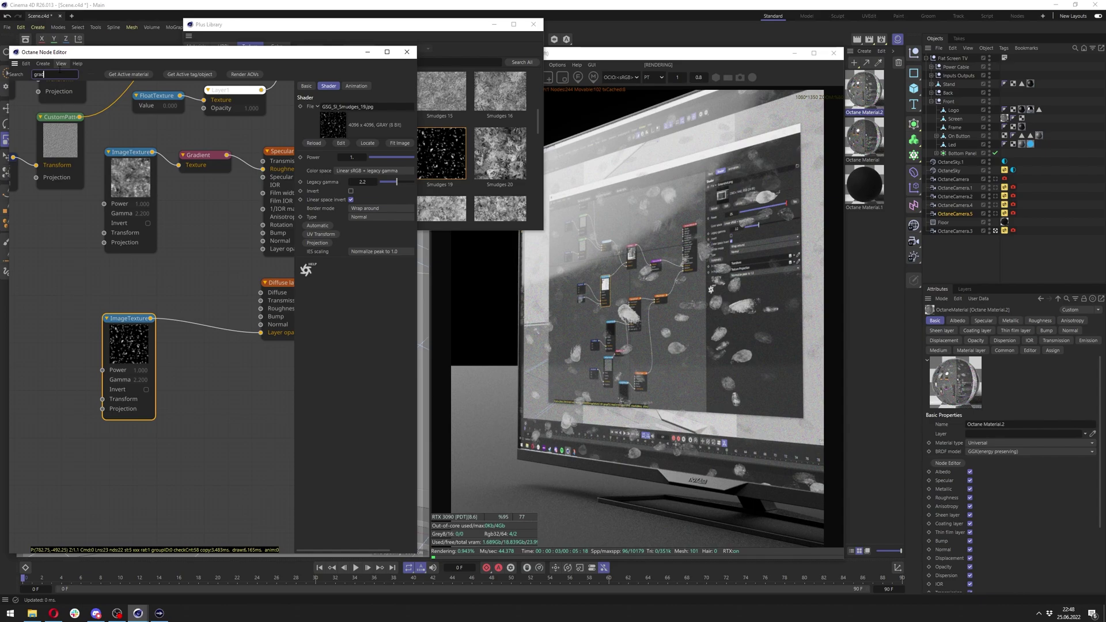
Insert a Gradient node between the Smudges 19 image texture and the Diffuse layer's layer opacity, and select the gradient's white knot.
{"action": "left_click_drag", "start_coordinate": [195, 316], "coordinate": [196, 318]}
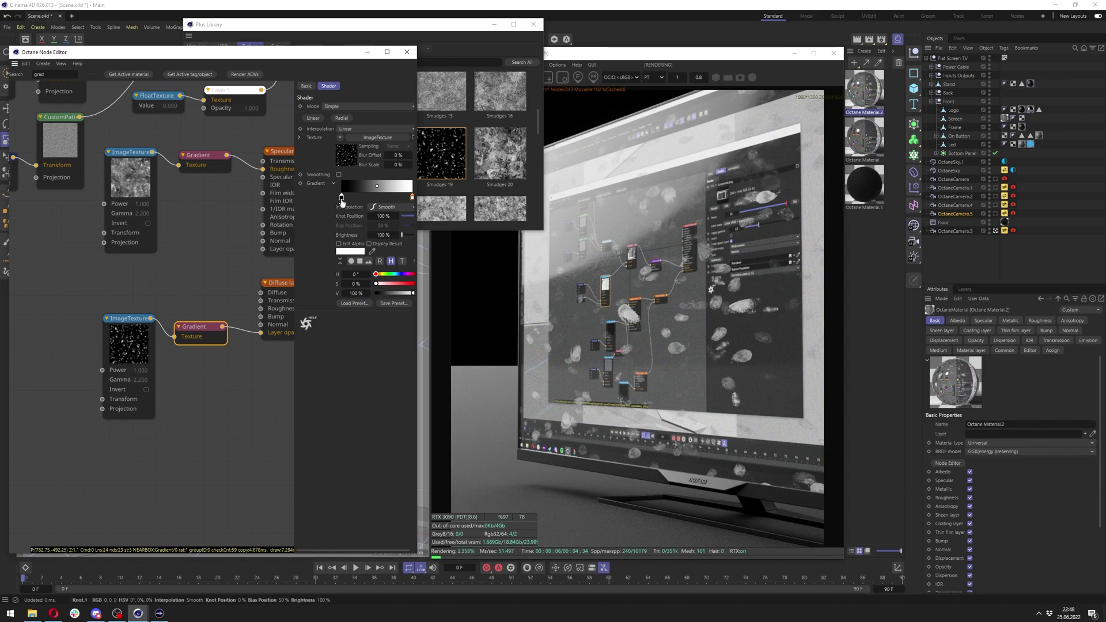
{"action": "left_click", "coordinate": [342, 198]}
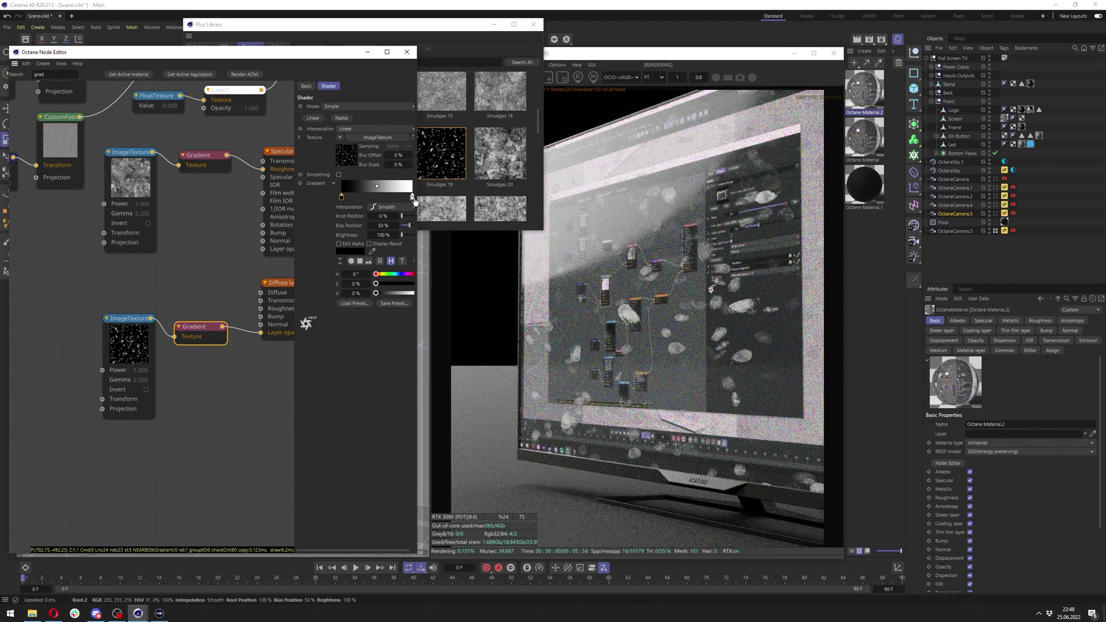
{"action": "left_click", "coordinate": [412, 198]}
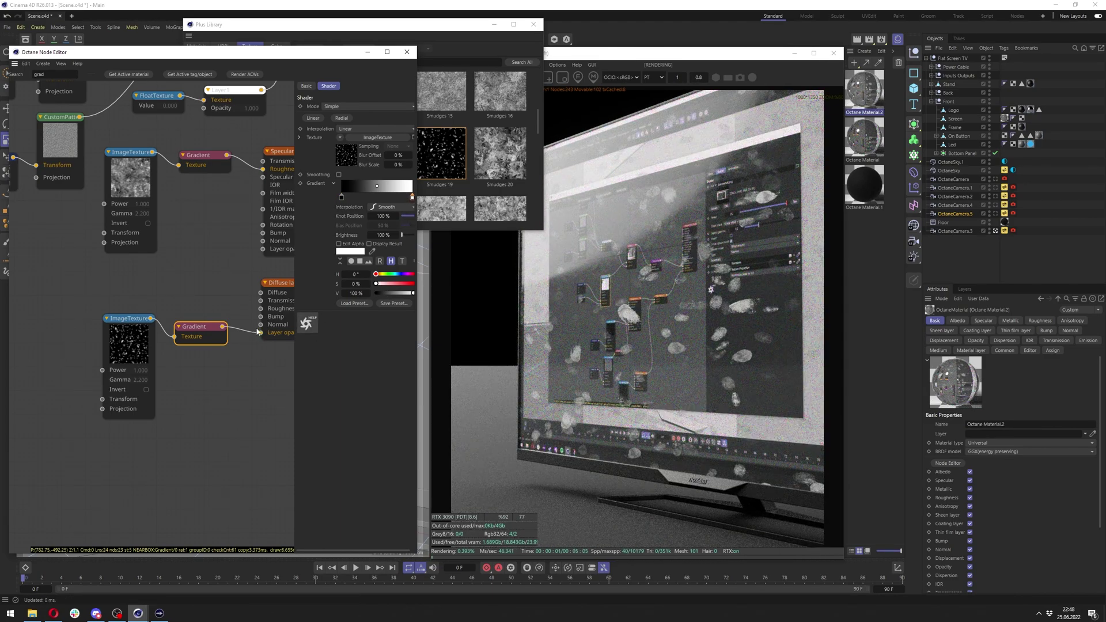
{"action": "middle_click_drag", "start_coordinate": [257, 332], "coordinate": [209, 304]}
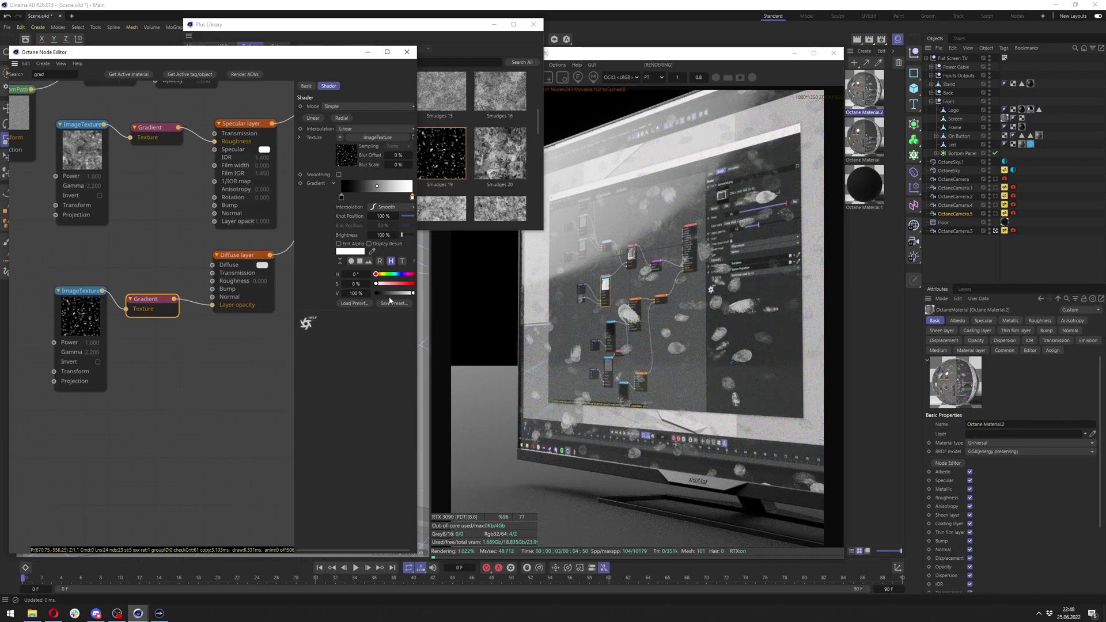
Set the gradient's white knot to a brightness value (V) of 22%, checking the fingerprints in a render region on the TV screen.
{"action": "left_click", "coordinate": [582, 55]}
{"action": "left_click", "coordinate": [547, 78]}
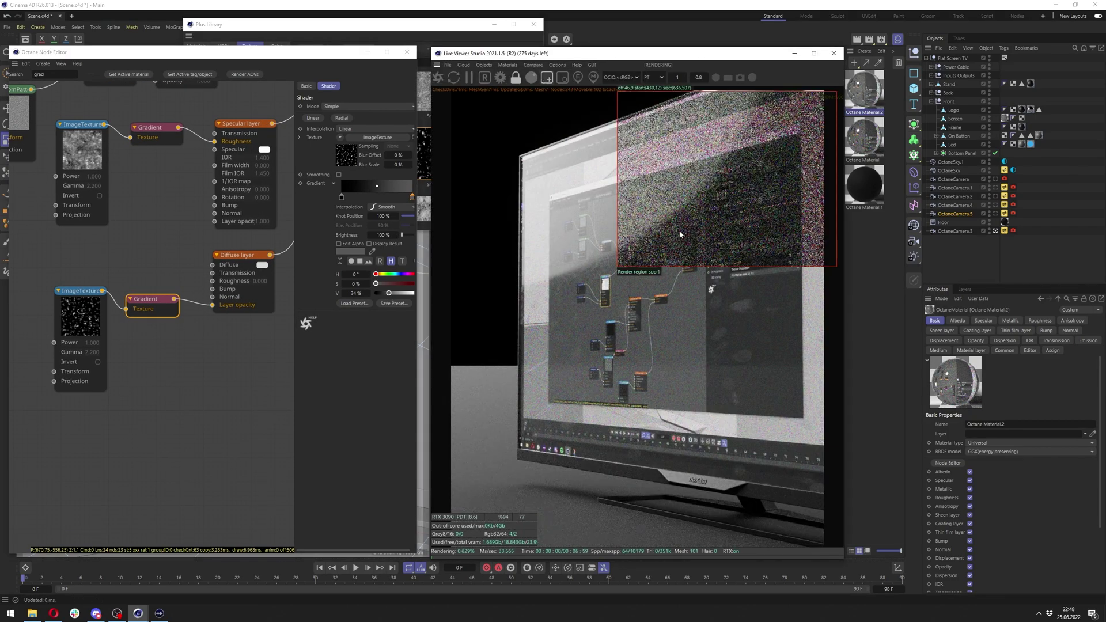
{"action": "left_click_drag", "start_coordinate": [703, 284], "coordinate": [777, 390]}
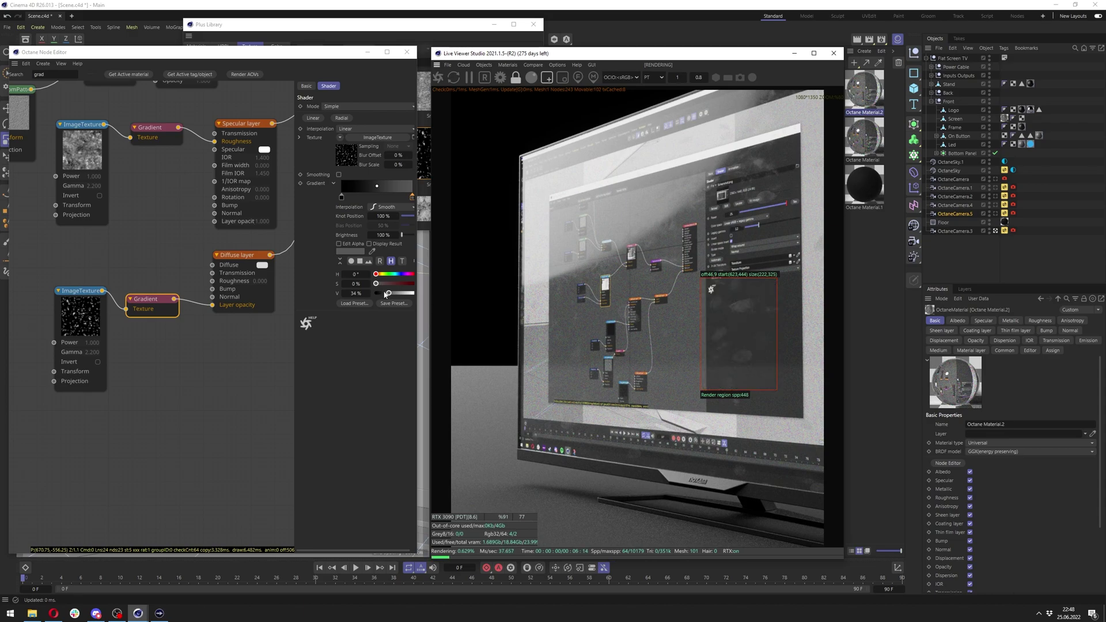
{"action": "left_click_drag", "start_coordinate": [385, 295], "coordinate": [385, 295]}
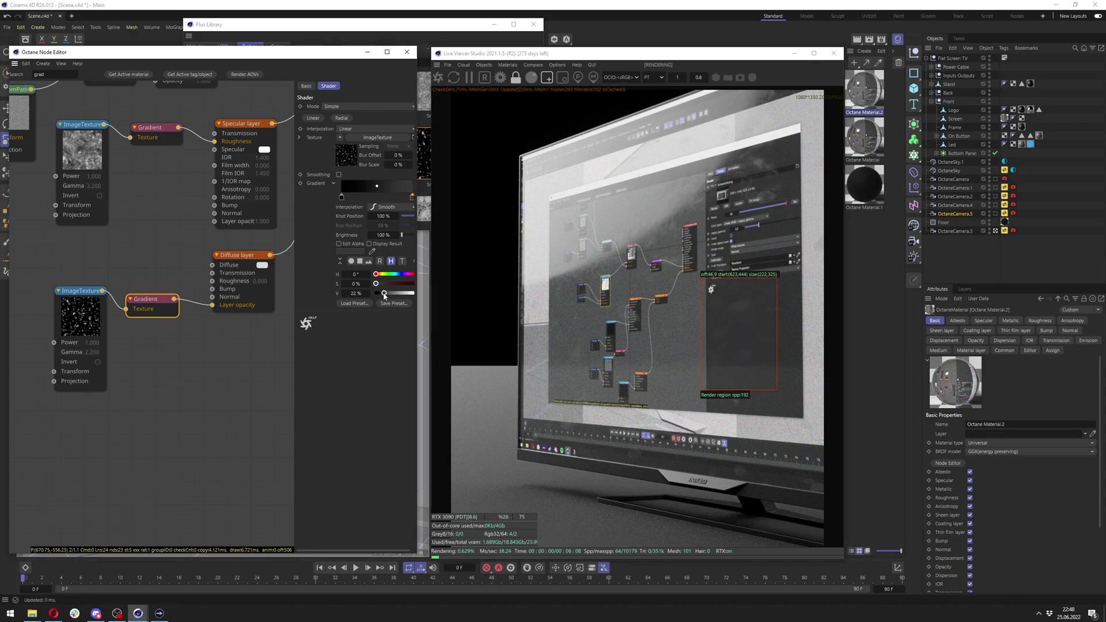
Minimize the Plus Library and inspect the screen's RGB pixels and smudges close up through OctaneCamera.5 and OctaneCamera.4.
{"action": "left_click", "coordinate": [995, 206]}
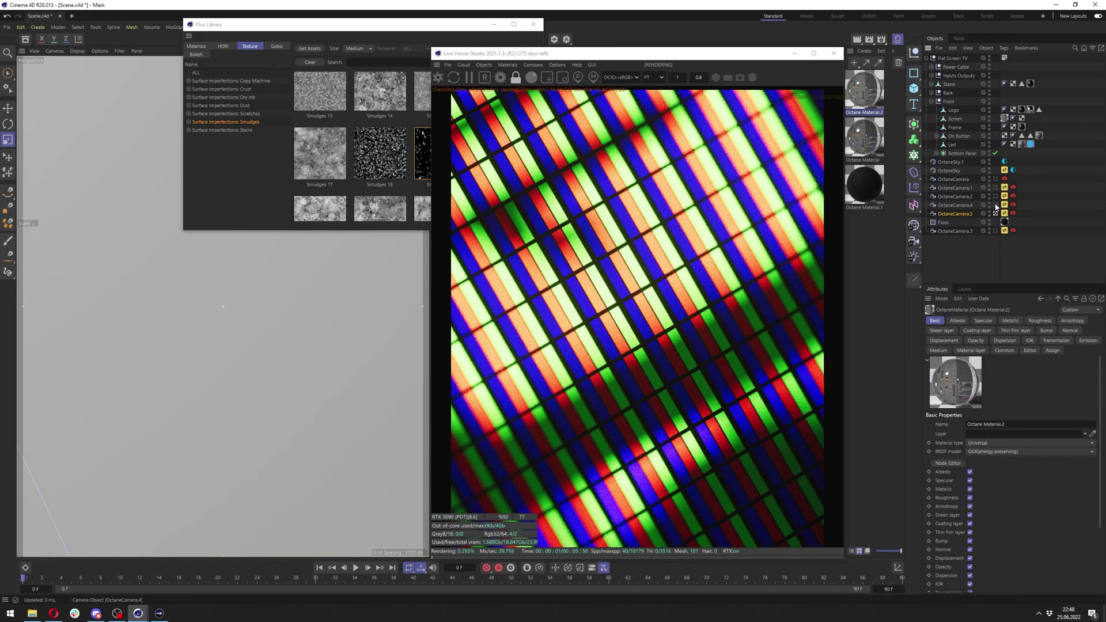
{"action": "left_click", "coordinate": [996, 205]}
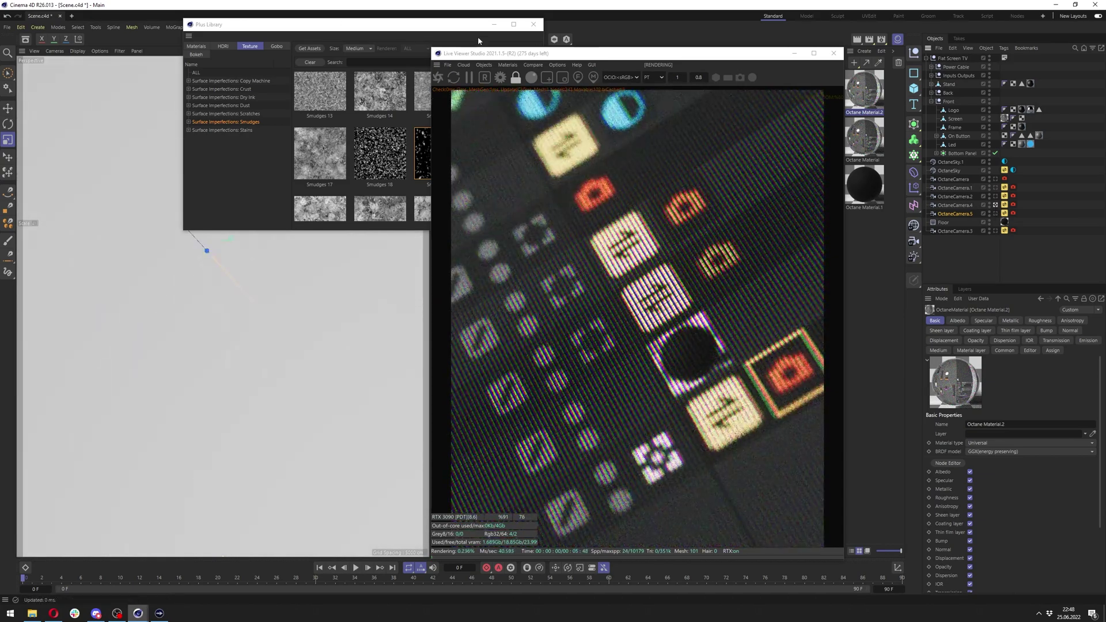
{"action": "left_click", "coordinate": [495, 25]}
{"action": "left_click_drag", "start_coordinate": [280, 202], "coordinate": [344, 315], "text": "alt"}
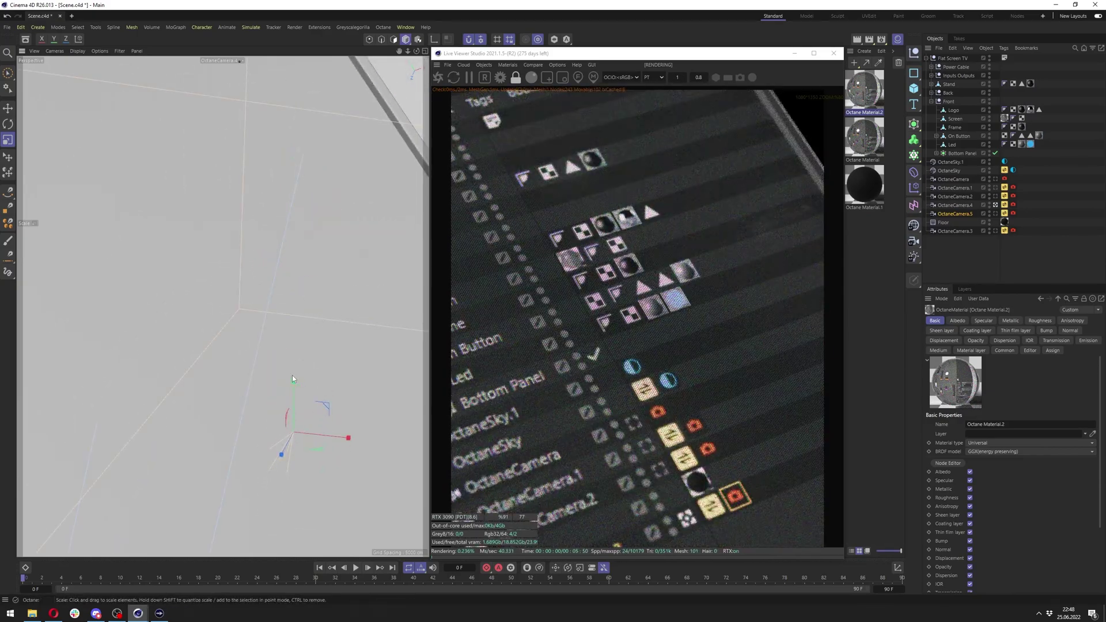
{"action": "left_click_drag", "start_coordinate": [293, 376], "coordinate": [148, 341], "text": "alt"}
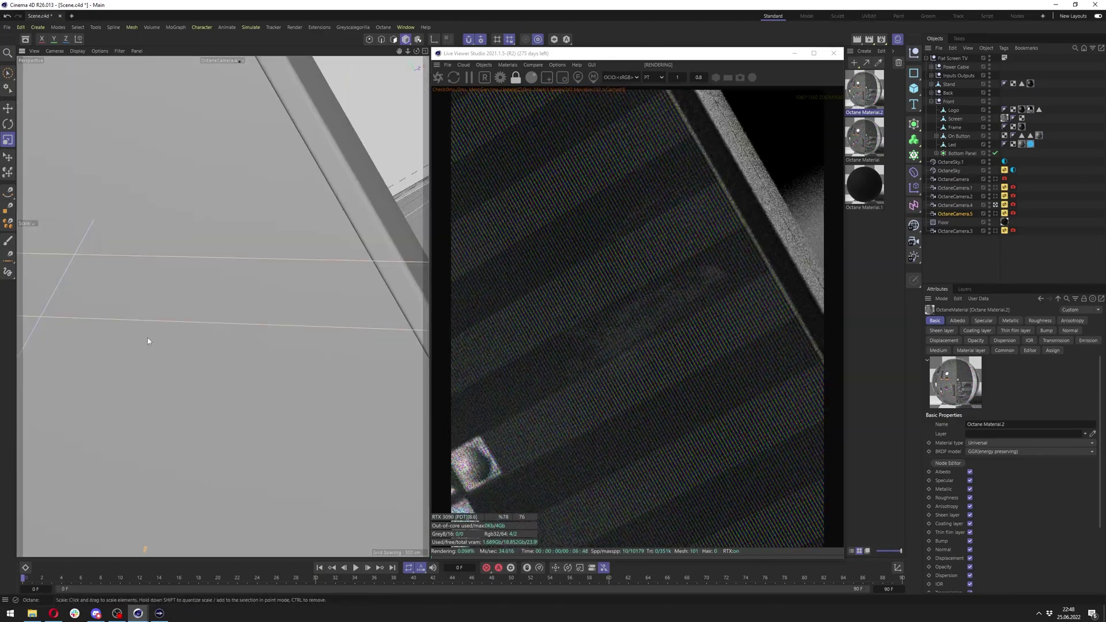
{"action": "middle_click_drag", "start_coordinate": [147, 341], "coordinate": [213, 275], "text": "alt"}
{"action": "scroll", "coordinate": [213, 276], "scroll_direction": "up", "scroll_amount": 3}
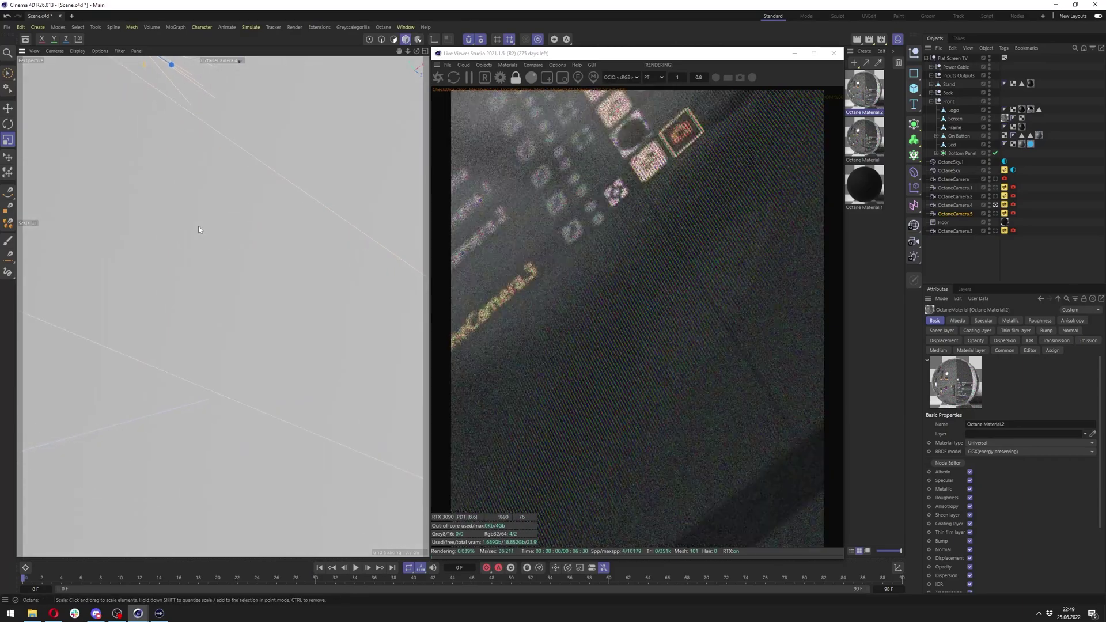
{"action": "scroll", "coordinate": [203, 233], "scroll_direction": "down", "scroll_amount": 4}
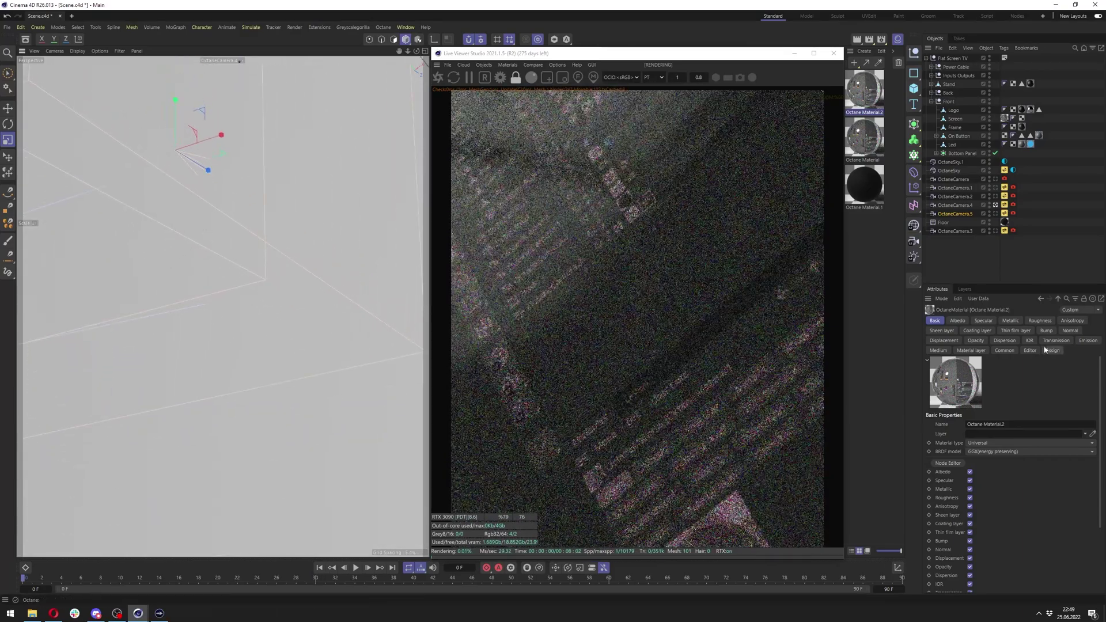
Compare the TV render through OctaneCamera.2, OctaneCamera.1, OctaneCamera and OctaneCamera.3.
{"action": "left_click", "coordinate": [996, 197]}
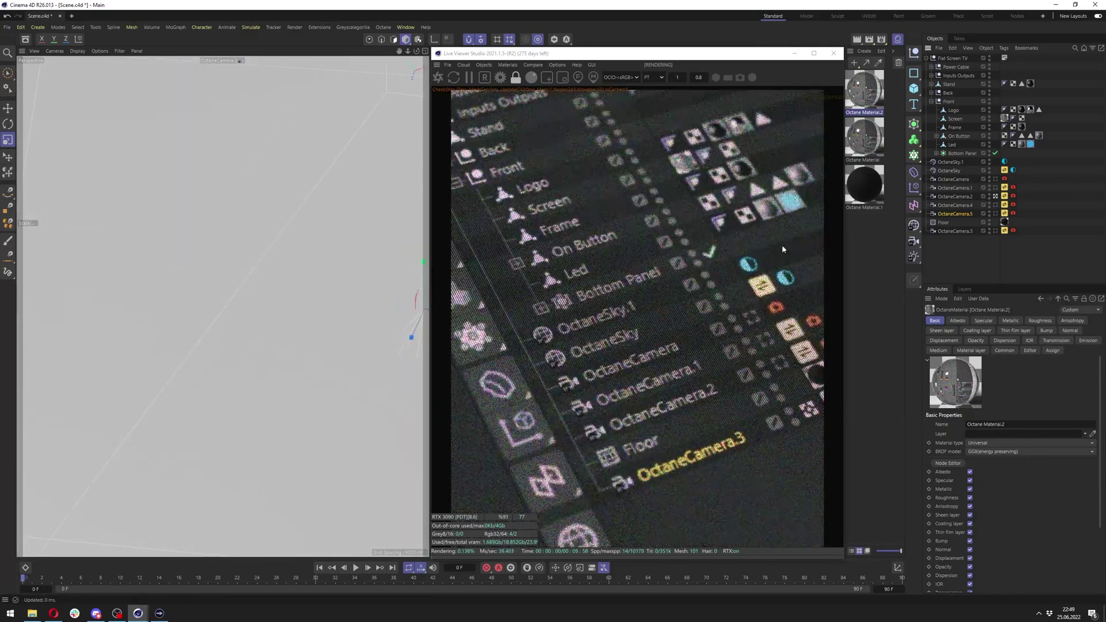
{"action": "left_click", "coordinate": [996, 188]}
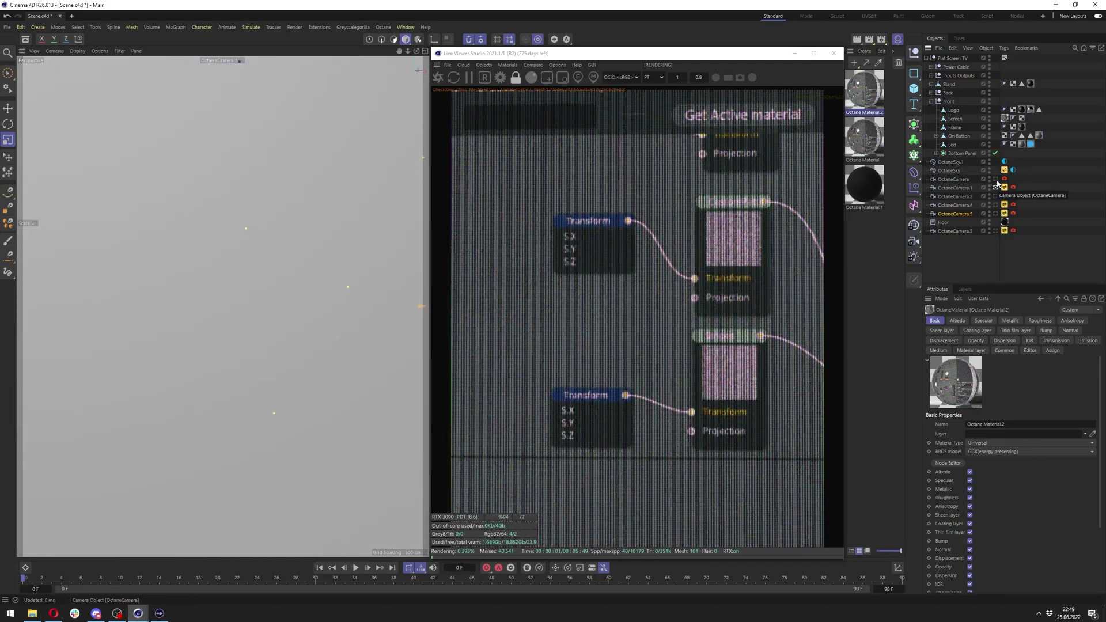
{"action": "left_click", "coordinate": [997, 180]}
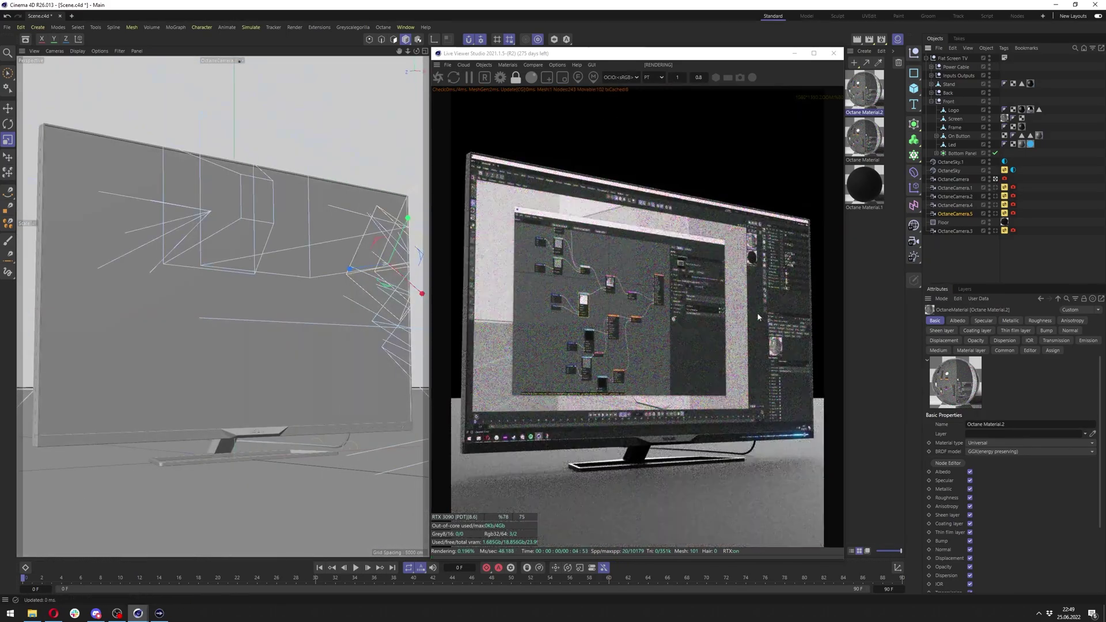
{"action": "left_click", "coordinate": [995, 232]}
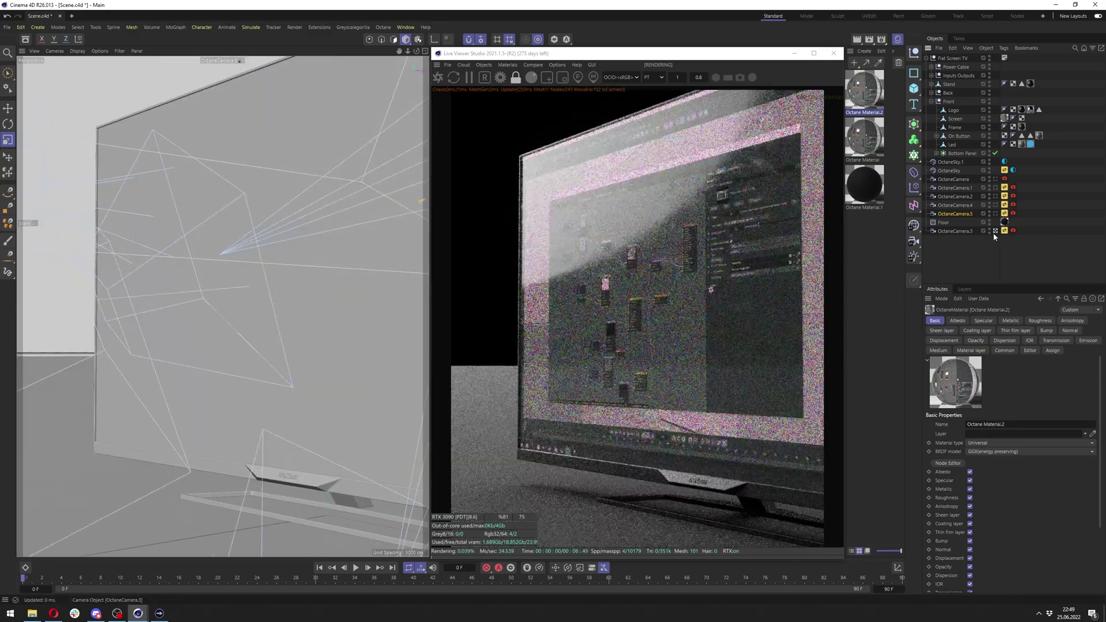
Examine the fingerprints and reflections close up through OctaneCamera.3, with a render region over the node graph shown on the TV.
{"action": "scroll", "coordinate": [213, 177], "scroll_direction": "up", "scroll_amount": 3}
{"action": "scroll", "coordinate": [213, 179], "scroll_direction": "up", "scroll_amount": 3}
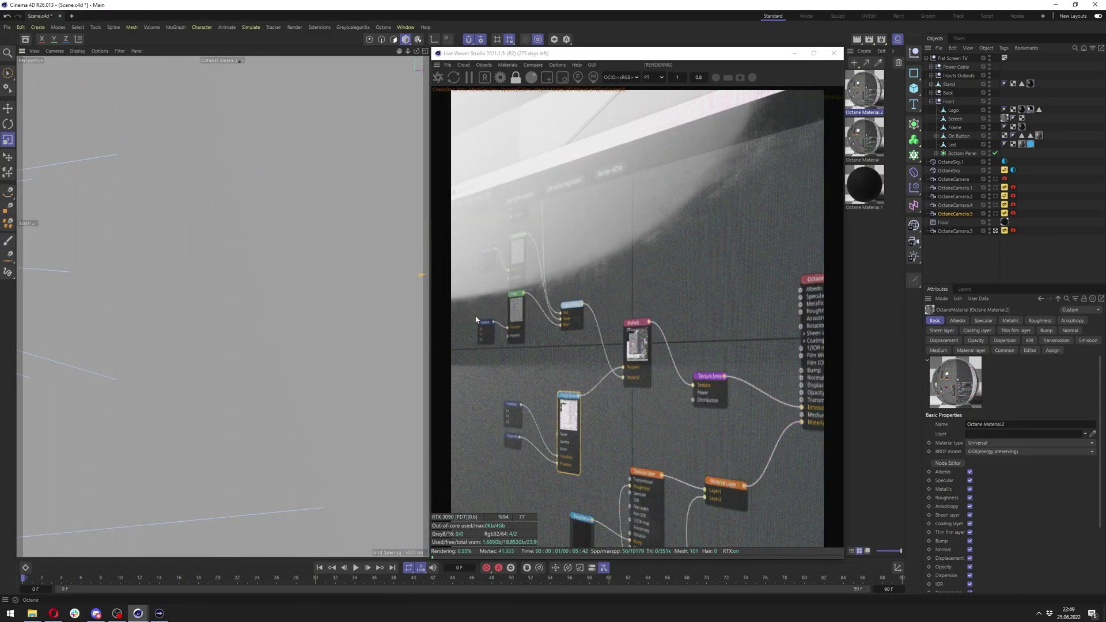
{"action": "scroll", "coordinate": [251, 377], "scroll_direction": "up", "scroll_amount": 8}
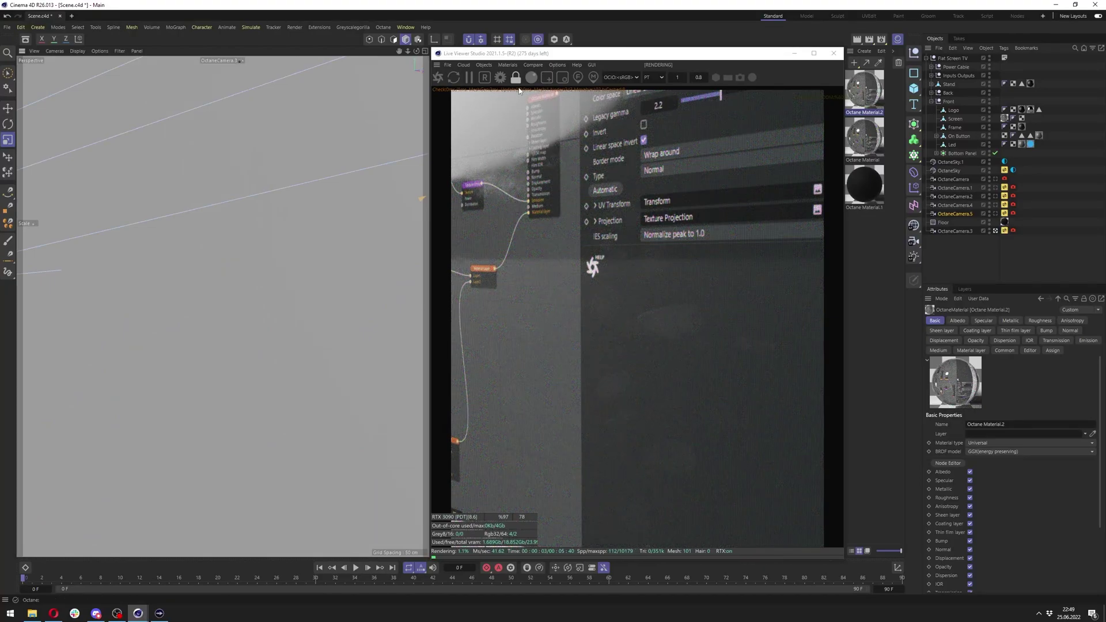
{"action": "scroll", "coordinate": [251, 352], "scroll_direction": "down", "scroll_amount": 5}
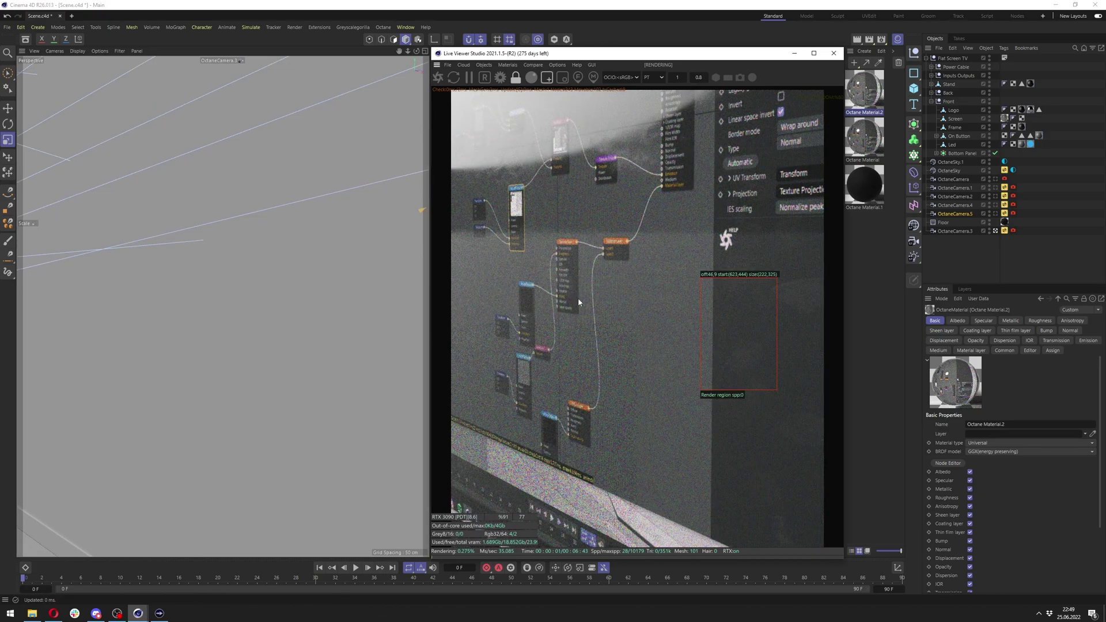
{"action": "left_click_drag", "start_coordinate": [506, 221], "coordinate": [697, 478]}
{"action": "left_click_drag", "start_coordinate": [515, 228], "coordinate": [656, 537]}
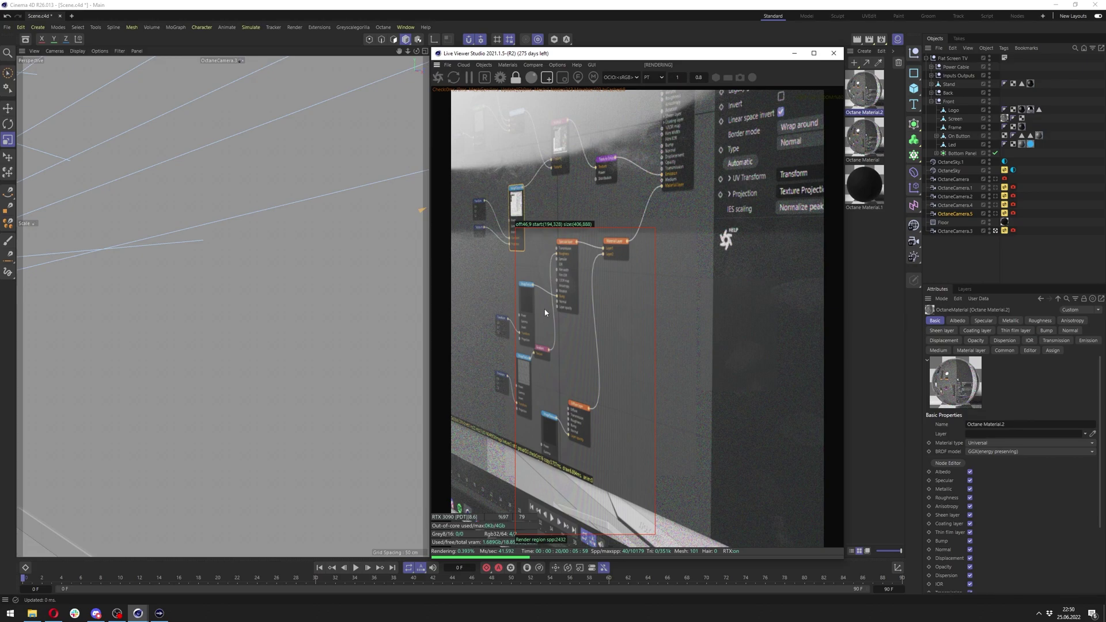
Turn off the render region and check the TV through OctaneCamera.5 and OctaneCamera.
{"action": "left_click", "coordinate": [996, 214]}
{"action": "left_click", "coordinate": [546, 77]}
{"action": "left_click", "coordinate": [996, 179]}
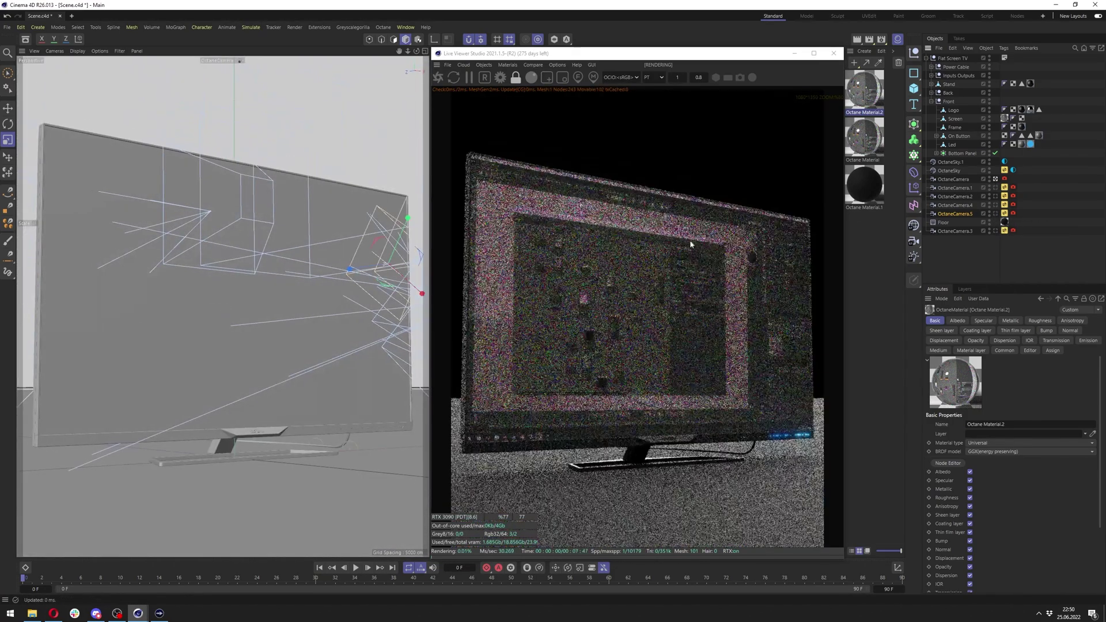